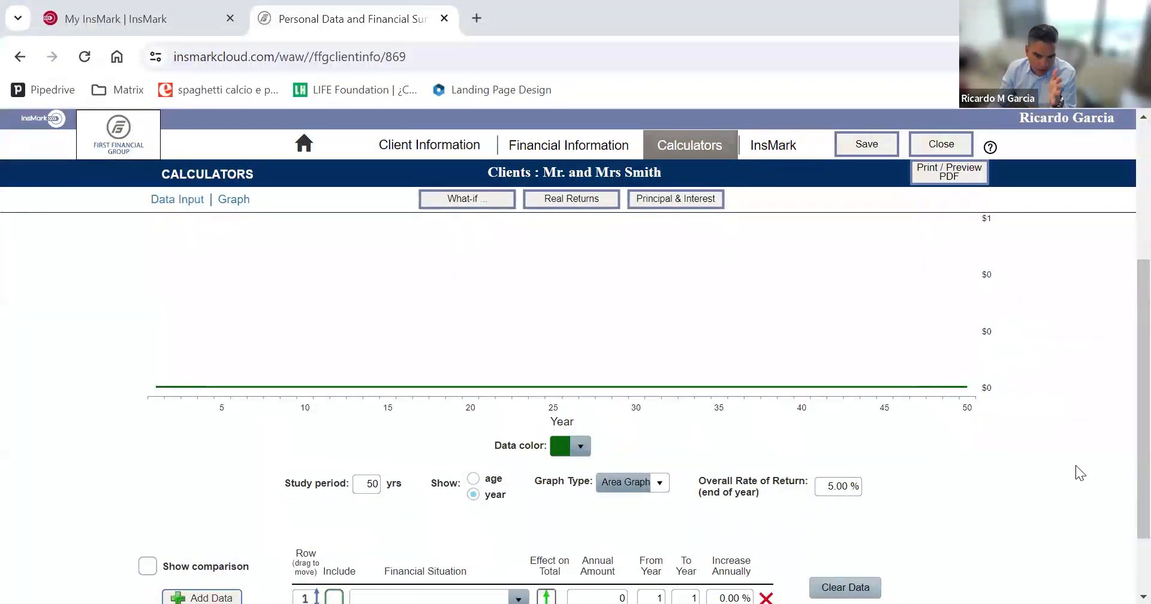
- Name the first financial situation row "401k Him" and enter an annual amount of 1,500,000
scroll(1076, 465, "down", 2)
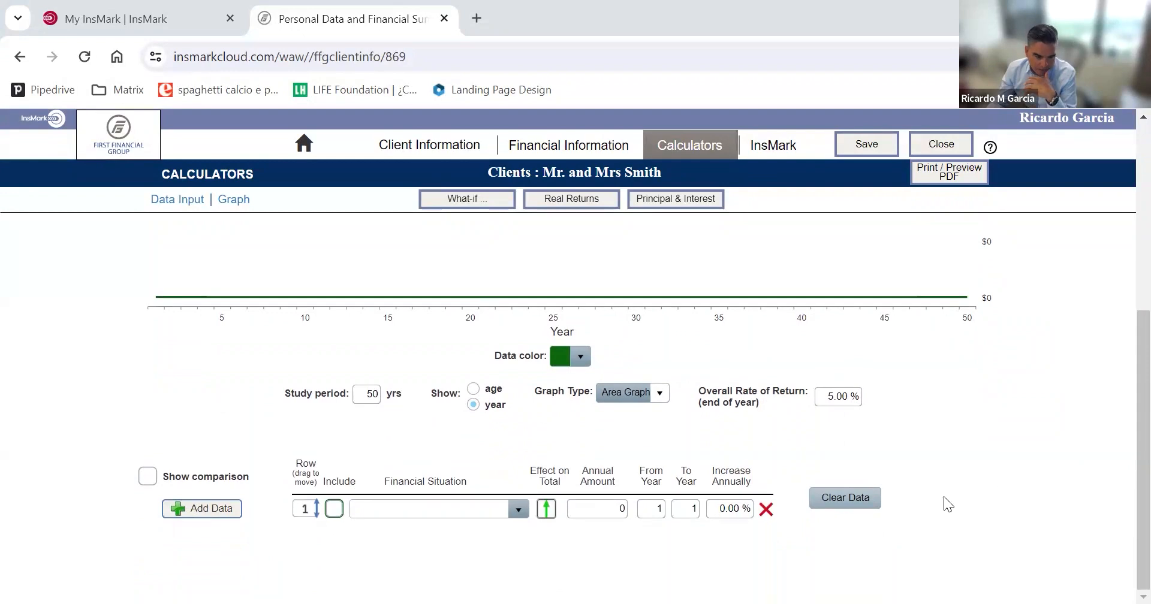
left_click(474, 508)
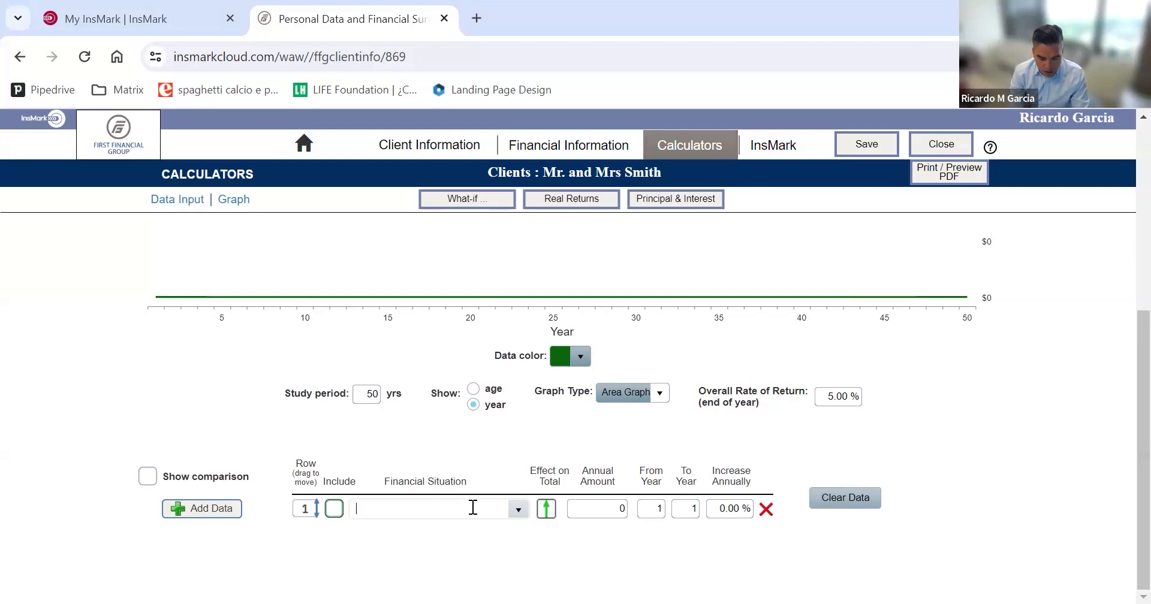
type("401k Hi")
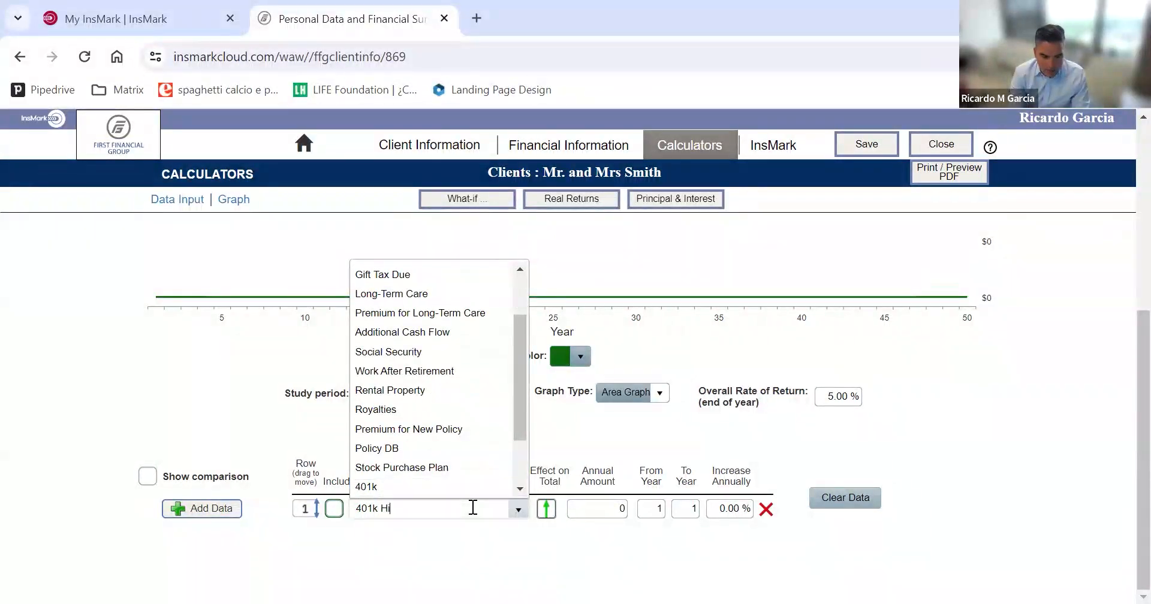
type("m")
key("Tab")
key("Tab")
type("1,500,00")
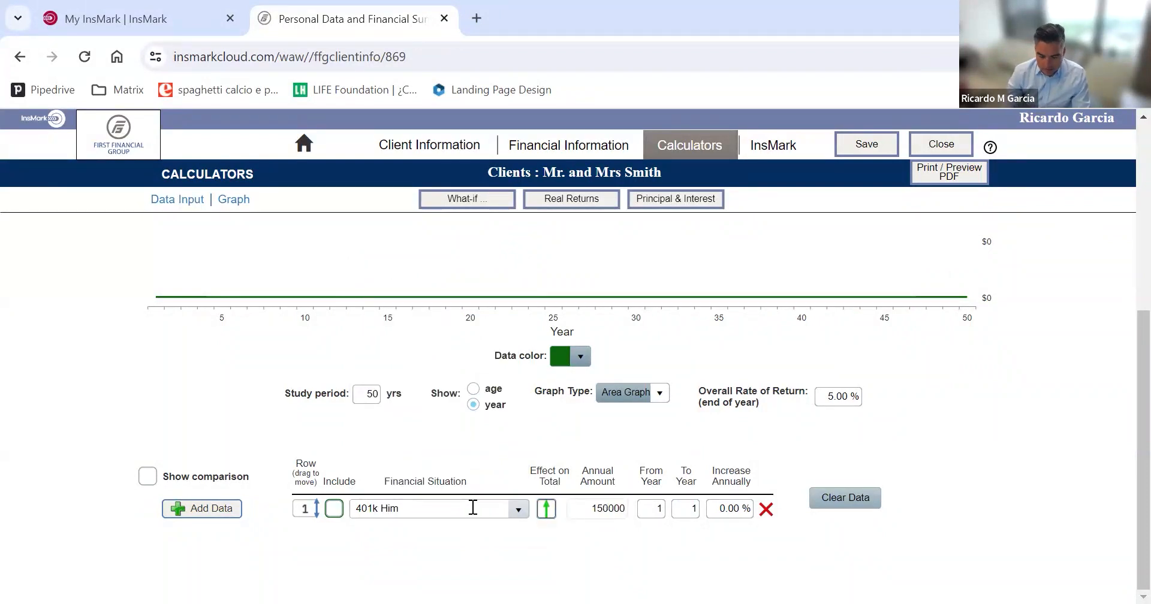
type("0")
key("Tab")
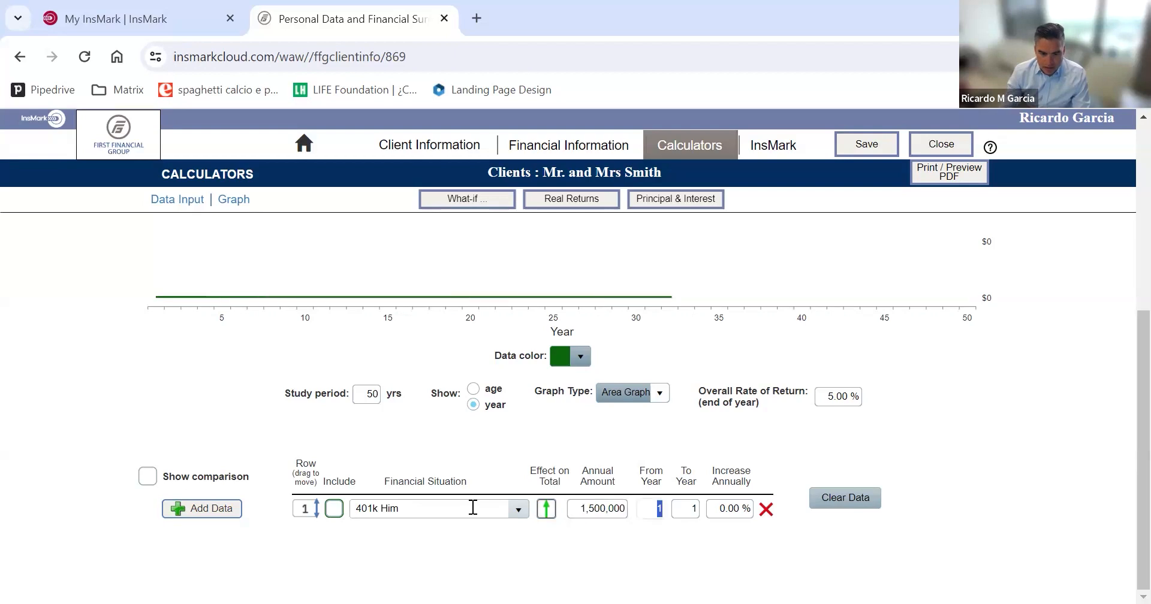
- Correct the annual amount of the 401k Him row to 150,000
left_click(606, 508)
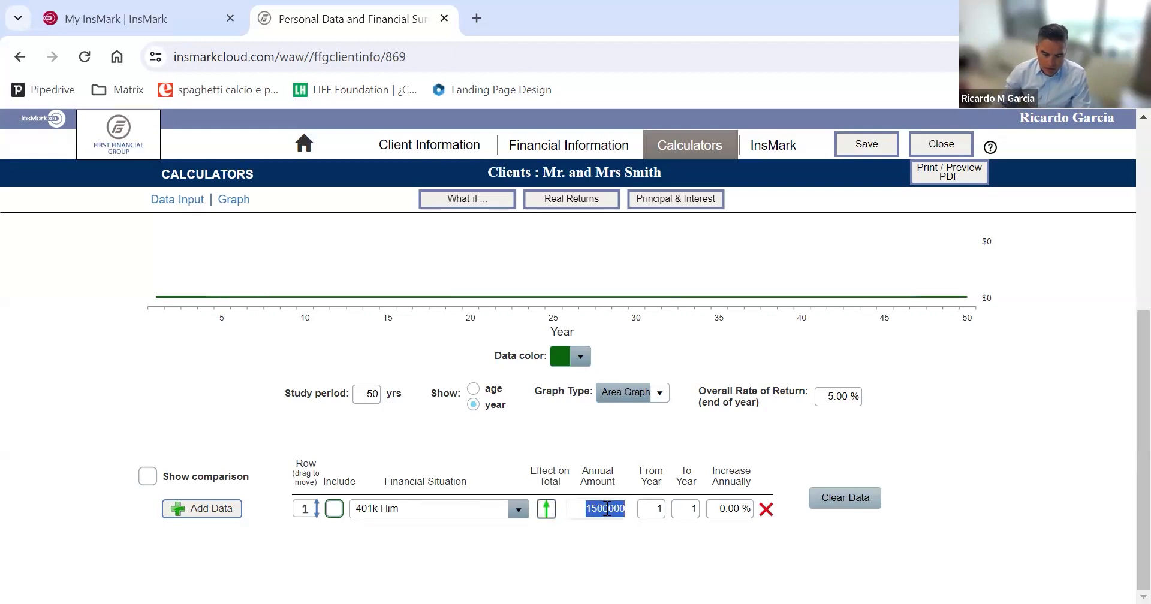
left_click(605, 509)
key("BackSpace")
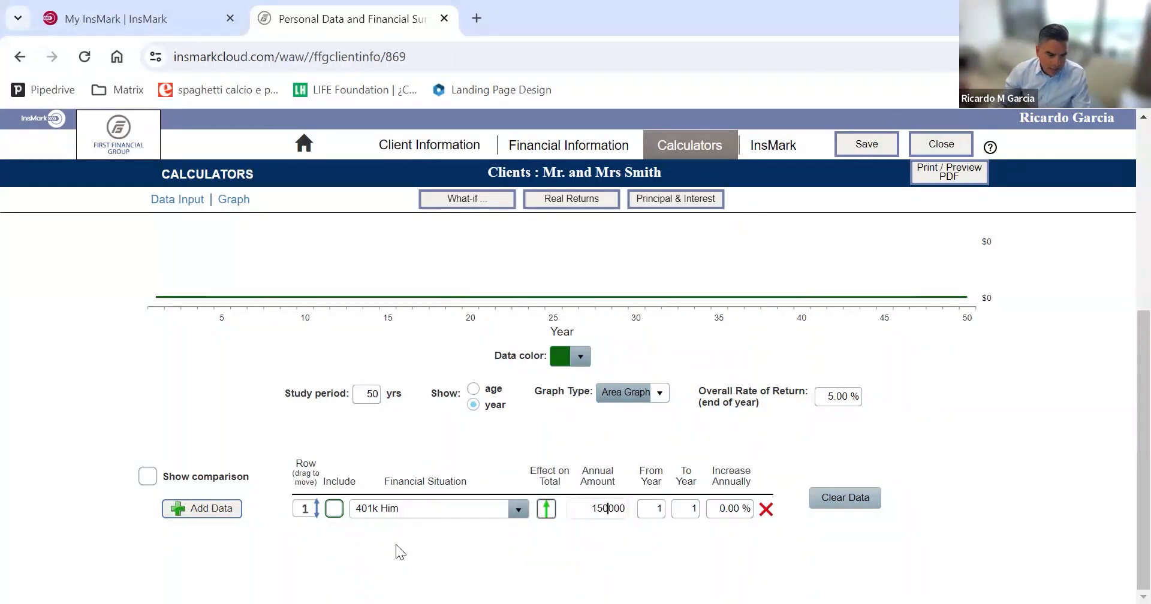
- Add a second data row named "401k her" with an annual amount of 400,000
left_click(202, 509)
left_click(368, 540)
type("401k")
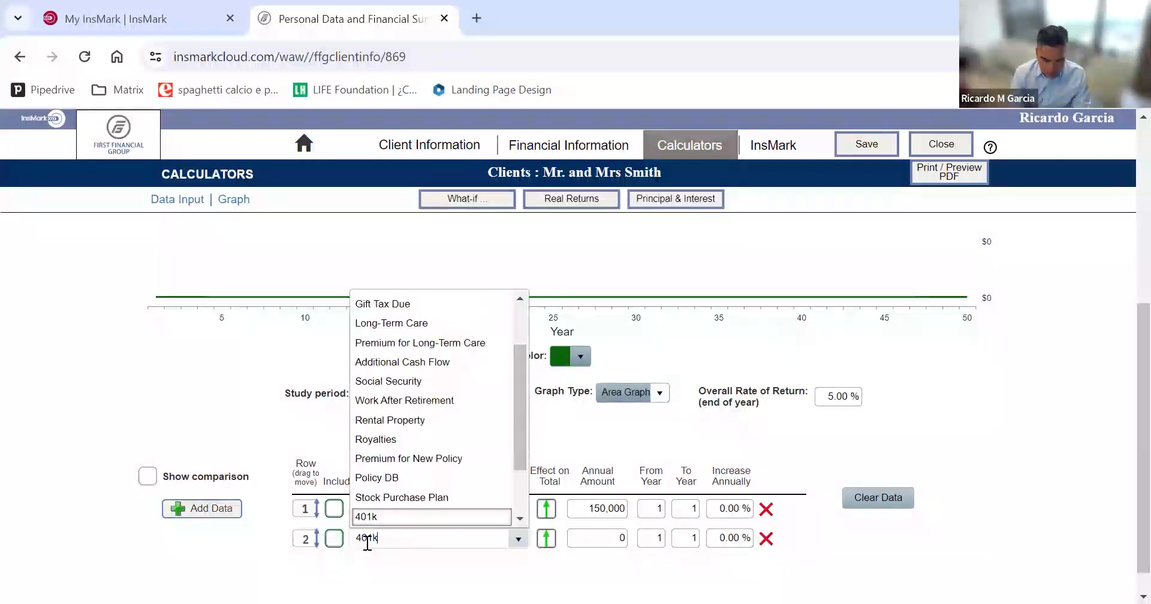
type(" her")
key("Tab")
type("400000")
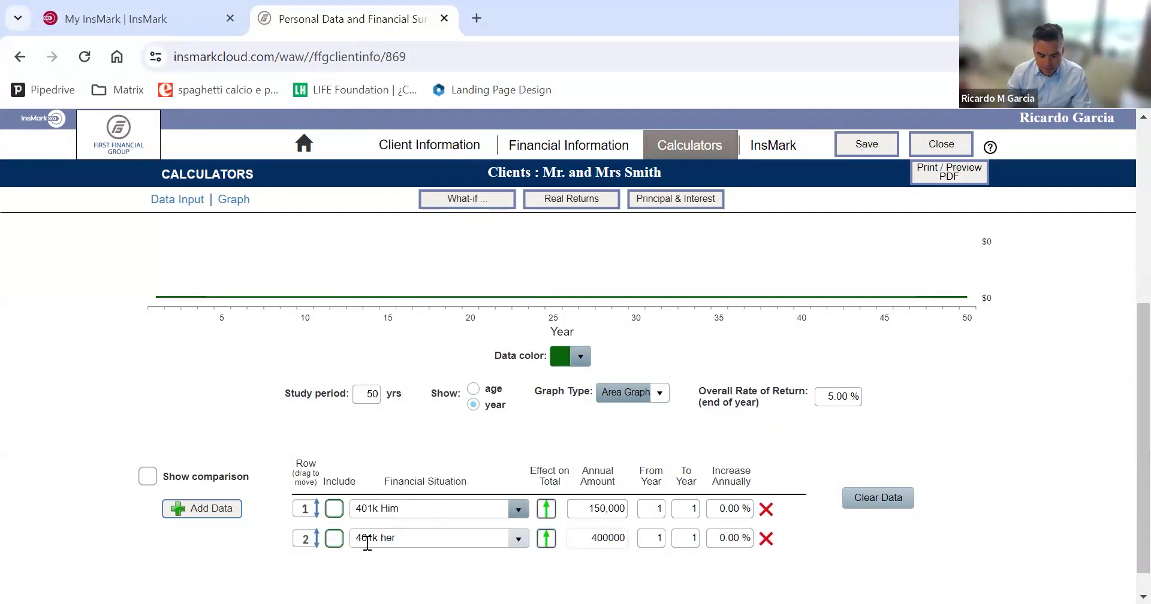
key("Tab")
- Include both 401k rows in the projection and check the graph's value at year 50
scroll(300, 413, "down", 1)
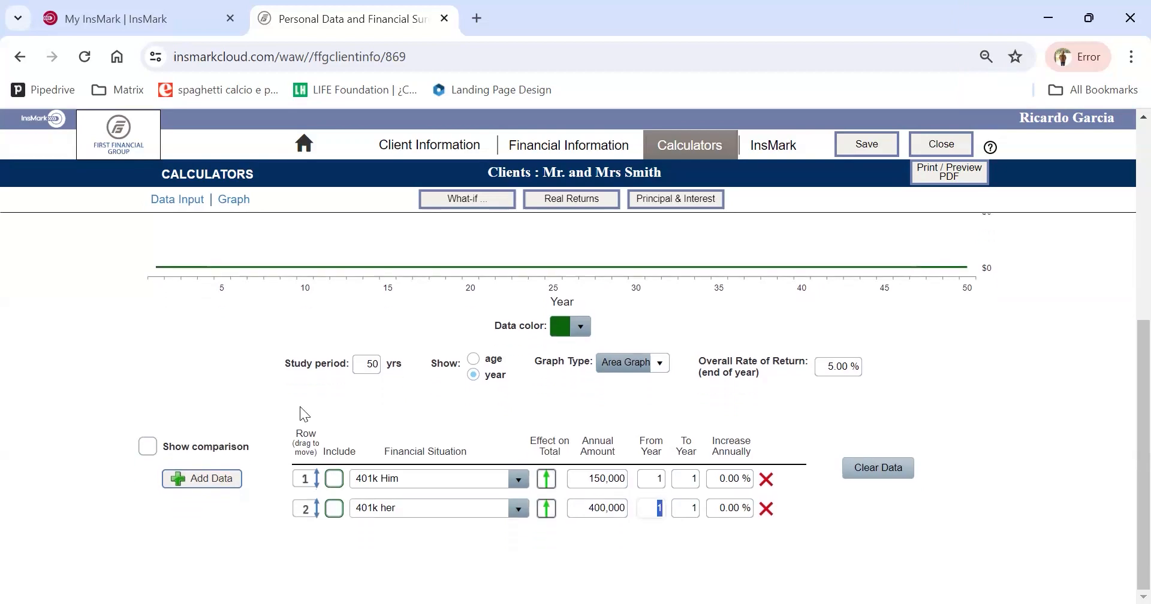
left_click(334, 479)
left_click(334, 508)
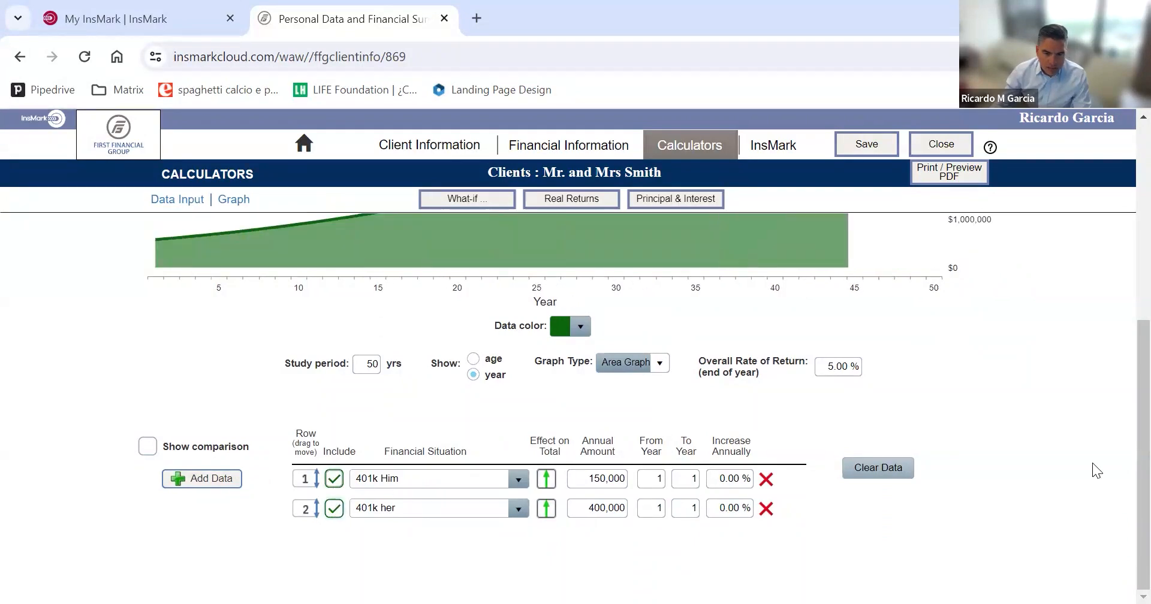
scroll(1093, 471, "up", 2)
scroll(1094, 471, "up", 3)
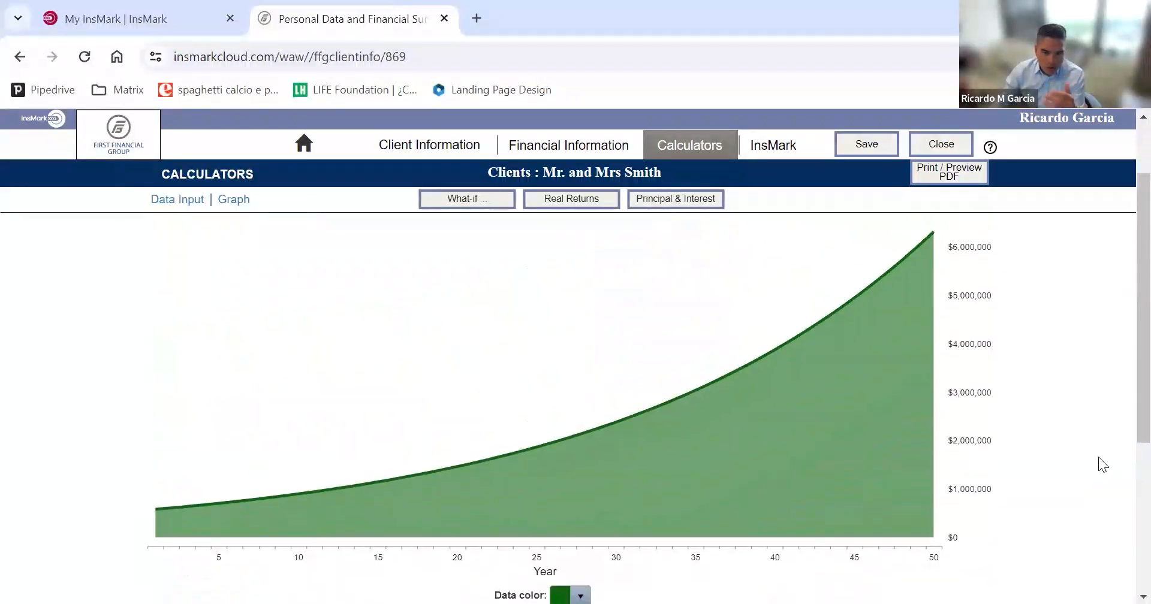
scroll(1111, 384, "down", 4)
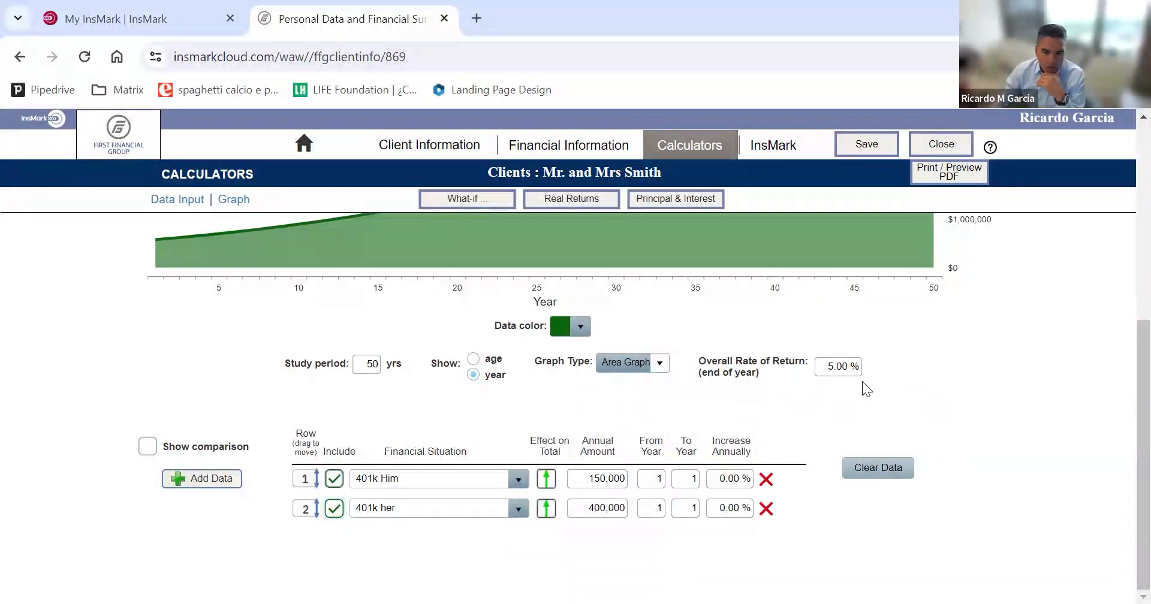
scroll(861, 386, "up", 5)
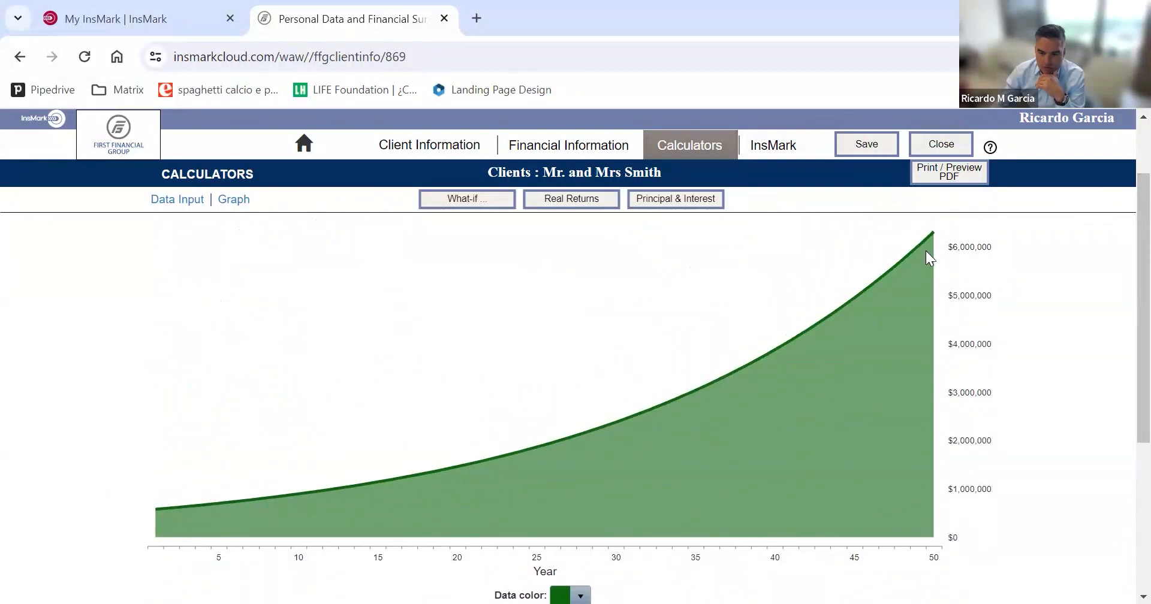
mouse_move(923, 241)
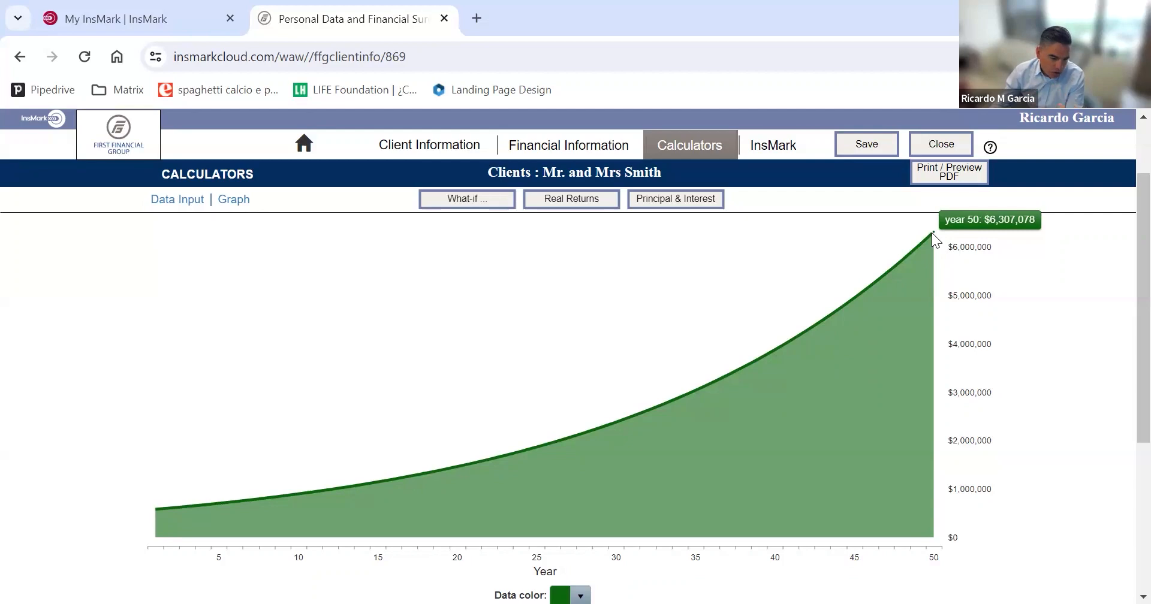
- Add a third data row and name its financial situation "His Income At"
scroll(912, 262, "down", 5)
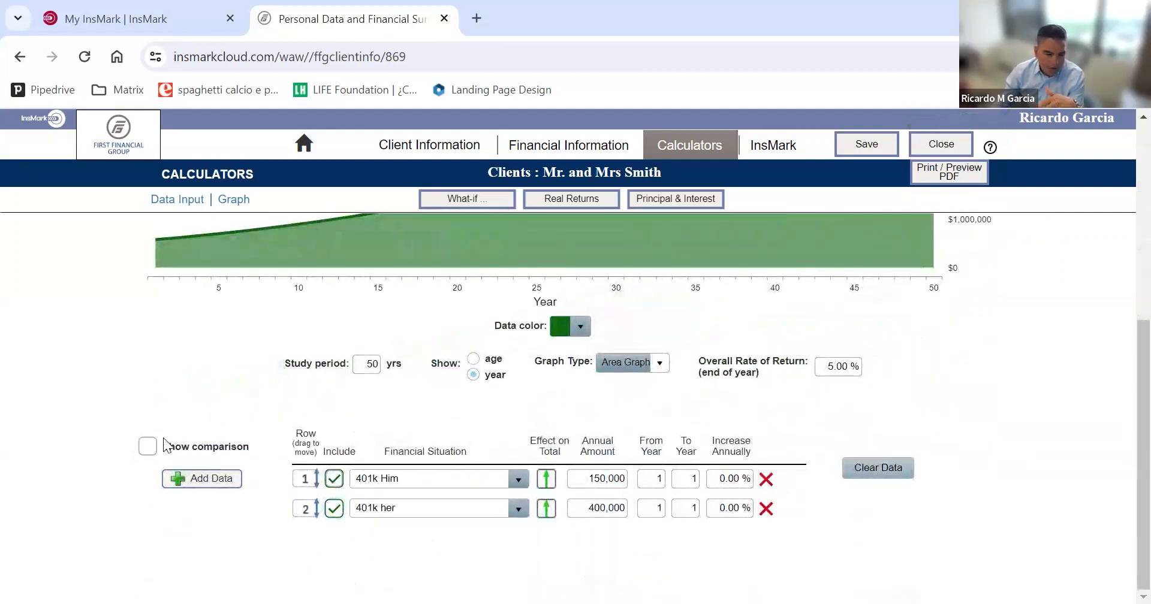
left_click(180, 477)
left_click(414, 539)
type("His Income")
key("Tab")
key("Tab")
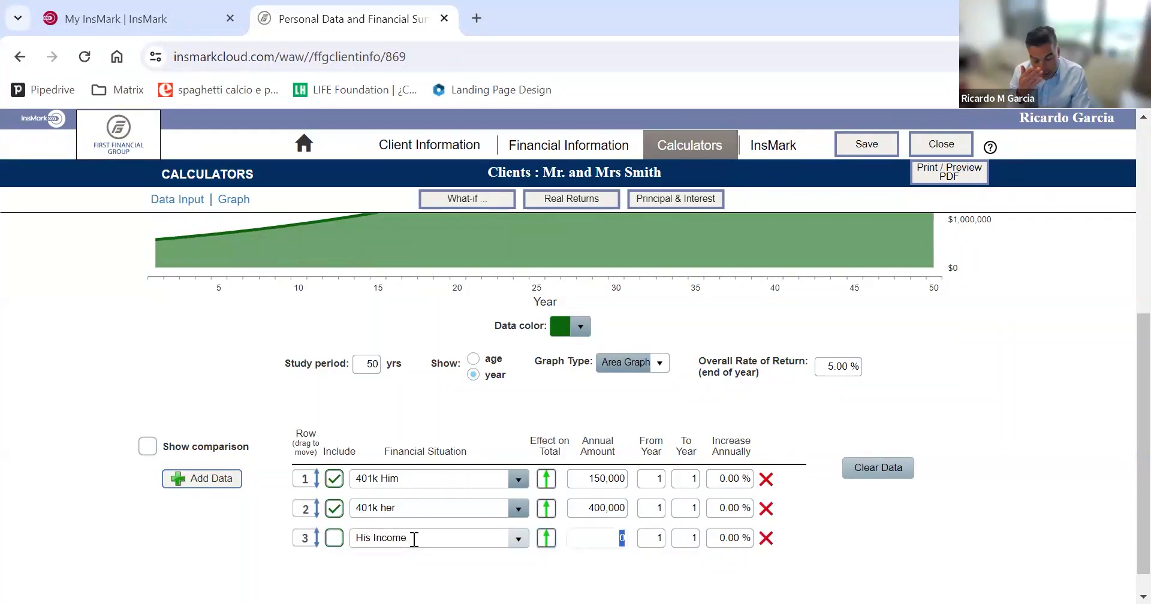
left_click(414, 539)
type("A")
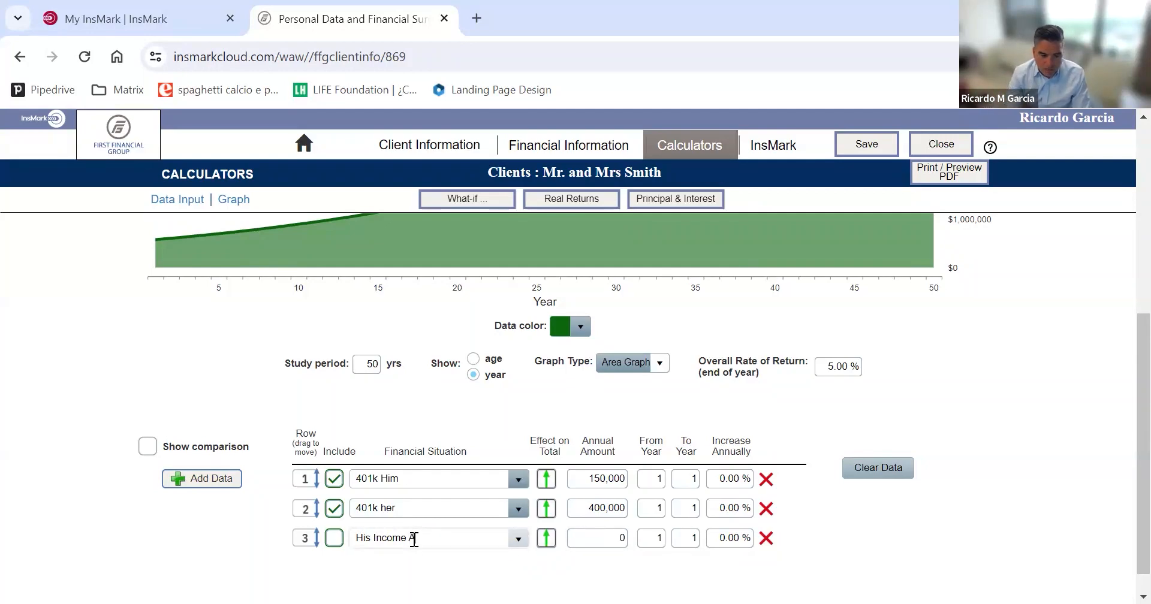
type("t")
- Set the His Income At row to 70,000 a year through year 25, increasing 3% annually
left_click(624, 538)
type("70000")
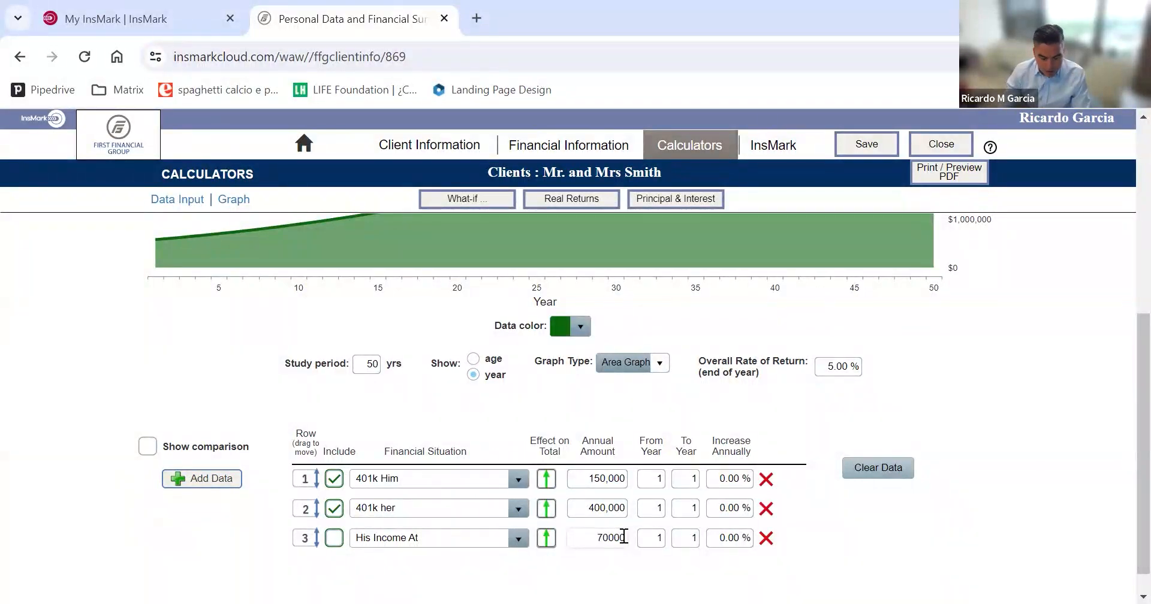
key("Tab")
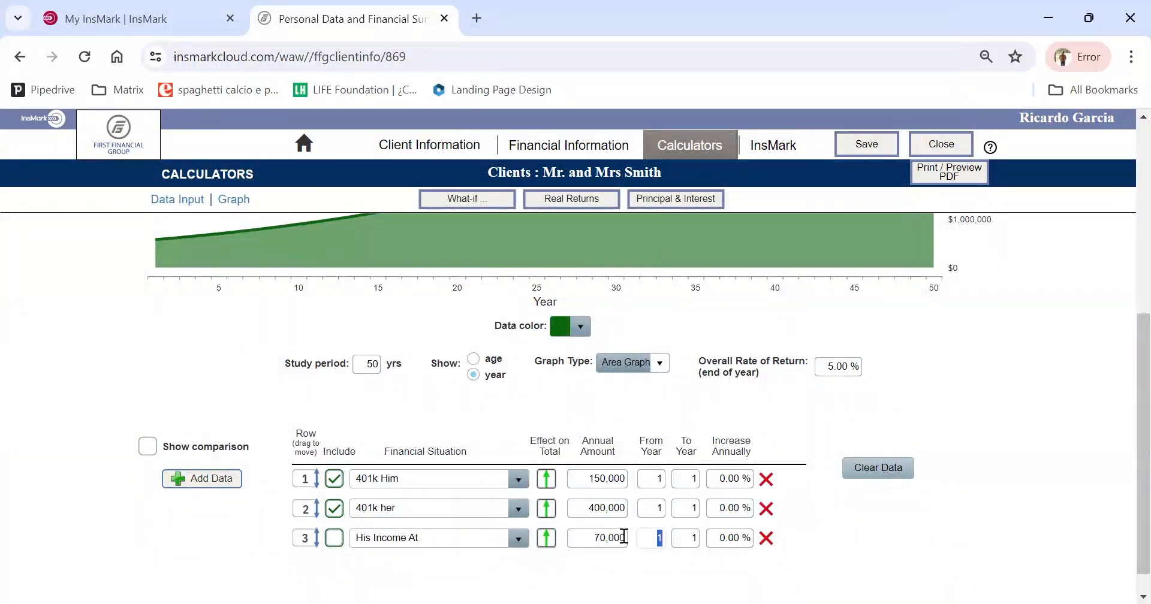
key("Tab")
type("25")
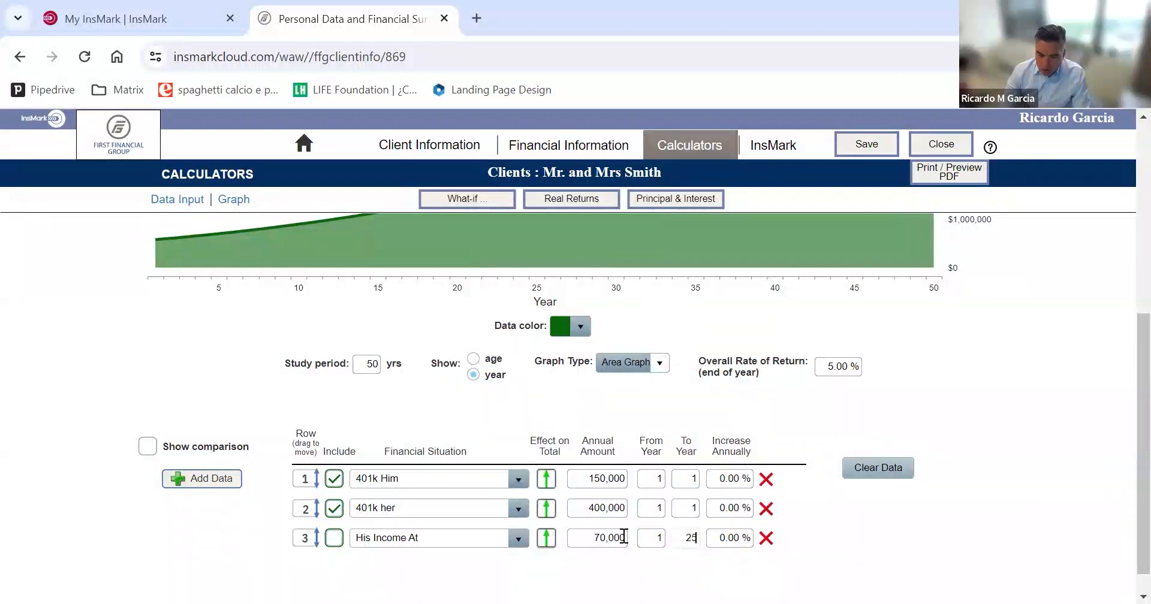
key("Tab")
type("3")
key("Tab")
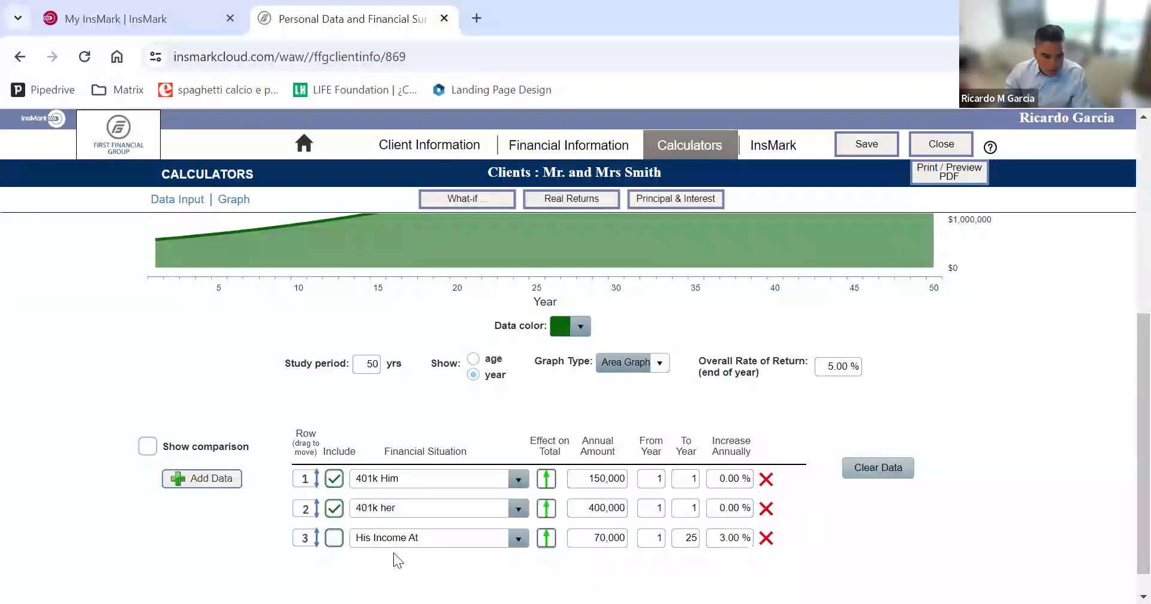
- Add a fourth data row named "Her Income" with an annual amount of 100,000
left_click(216, 480)
left_click(373, 568)
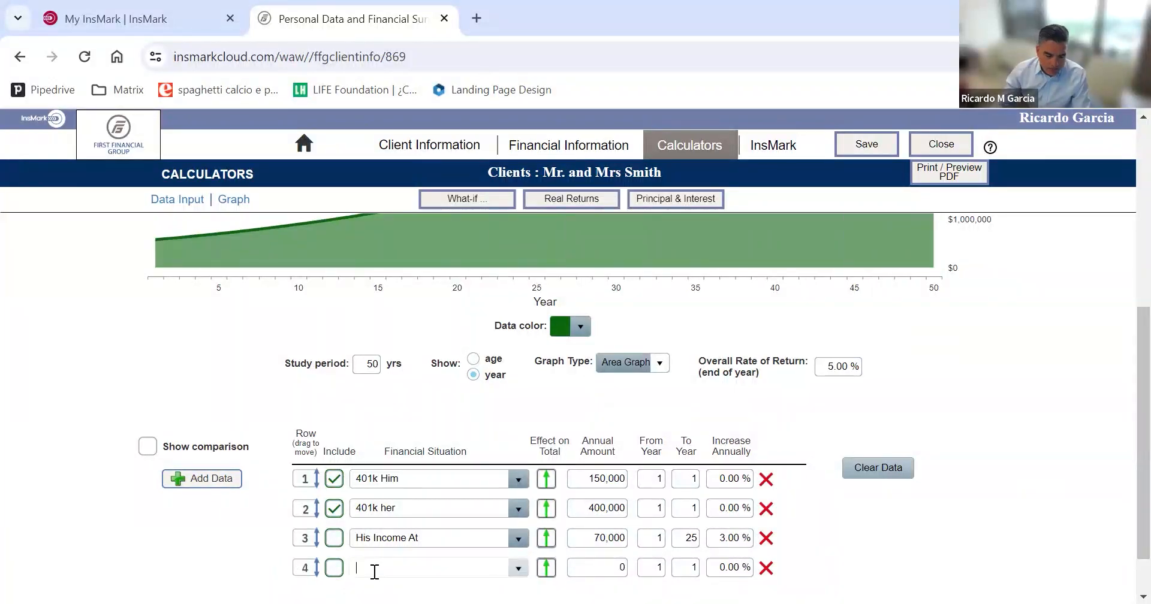
type("Her Income")
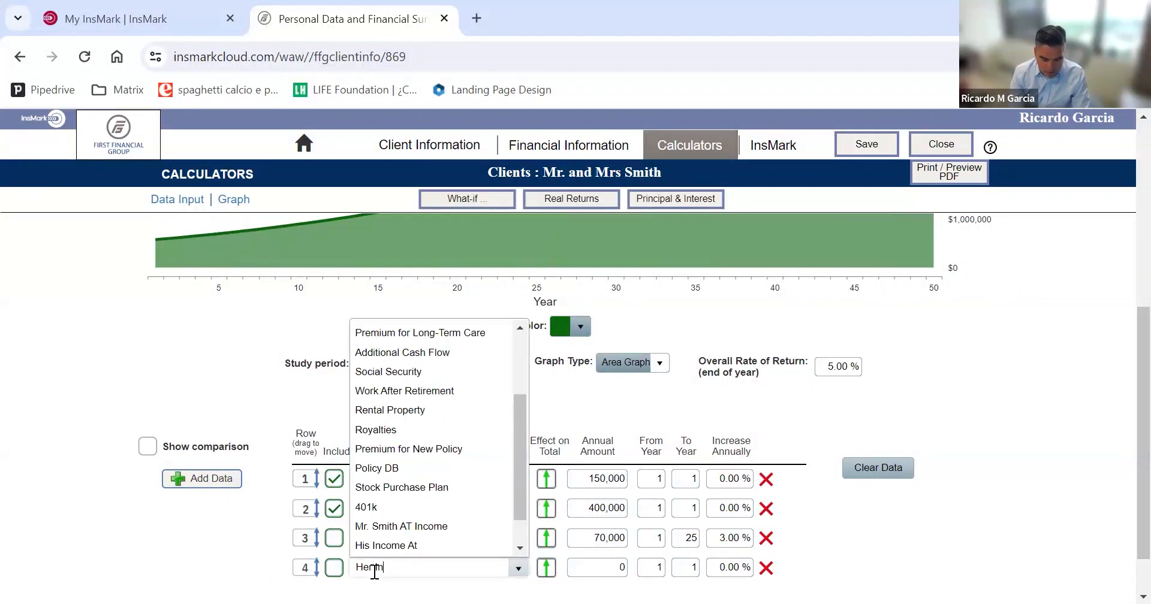
key("Tab")
key("Tab")
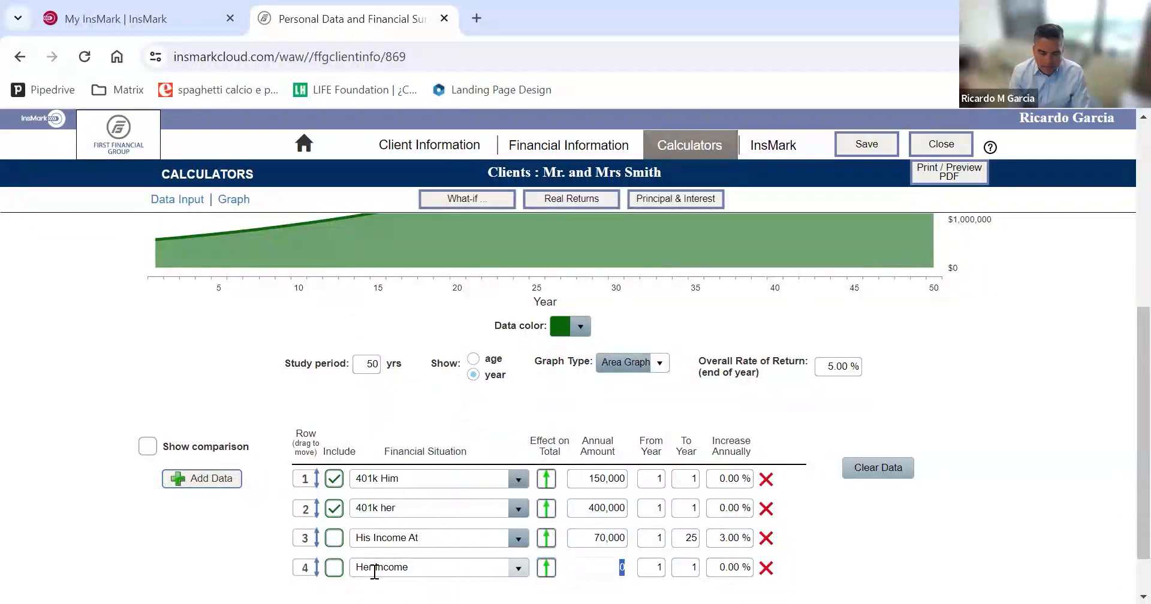
type("100000")
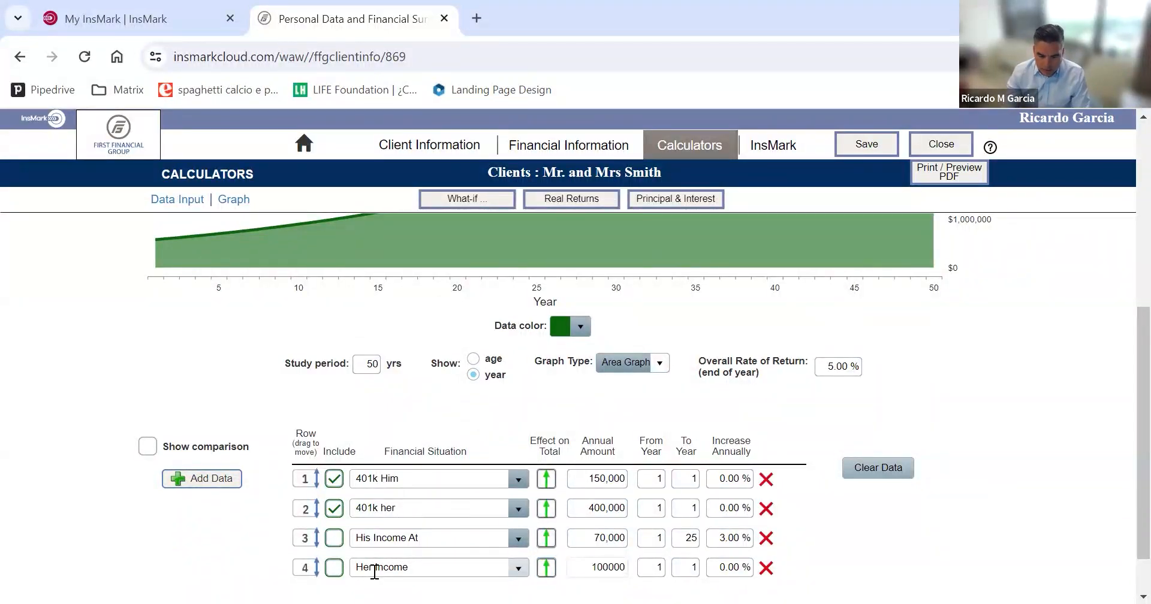
- Extend the Her Income row through year 25 with a 3% annual increase
key("Tab")
key("Tab")
type("25")
key("Tab")
type("3")
key("Tab")
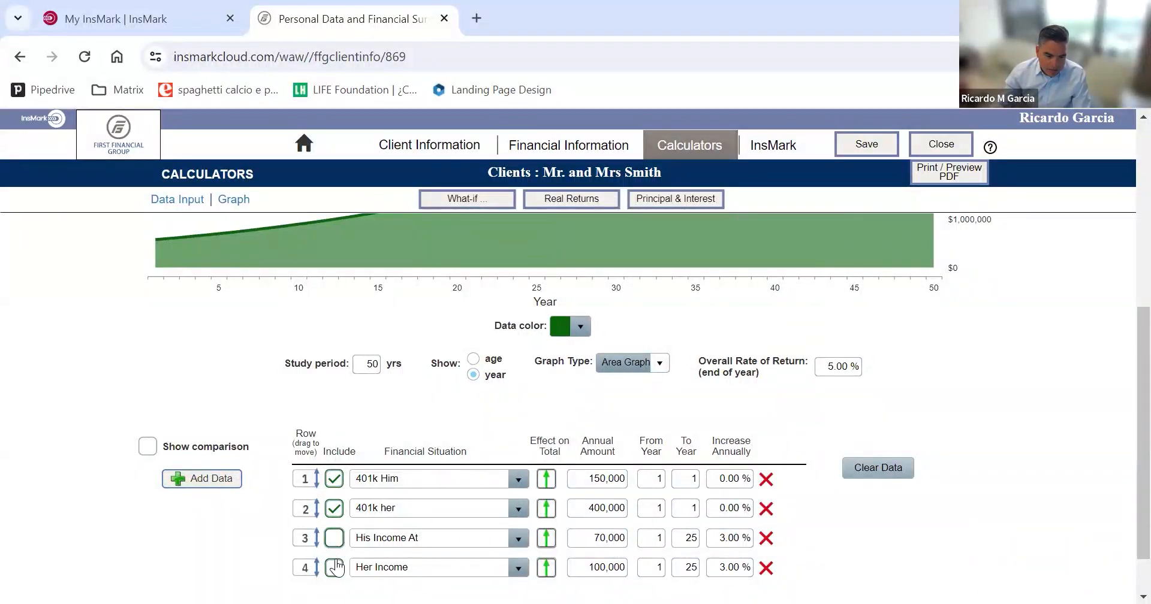
- Include both income rows in the projection and check the graph's value at year 25
left_click(334, 568)
scroll(352, 509, "up", 5)
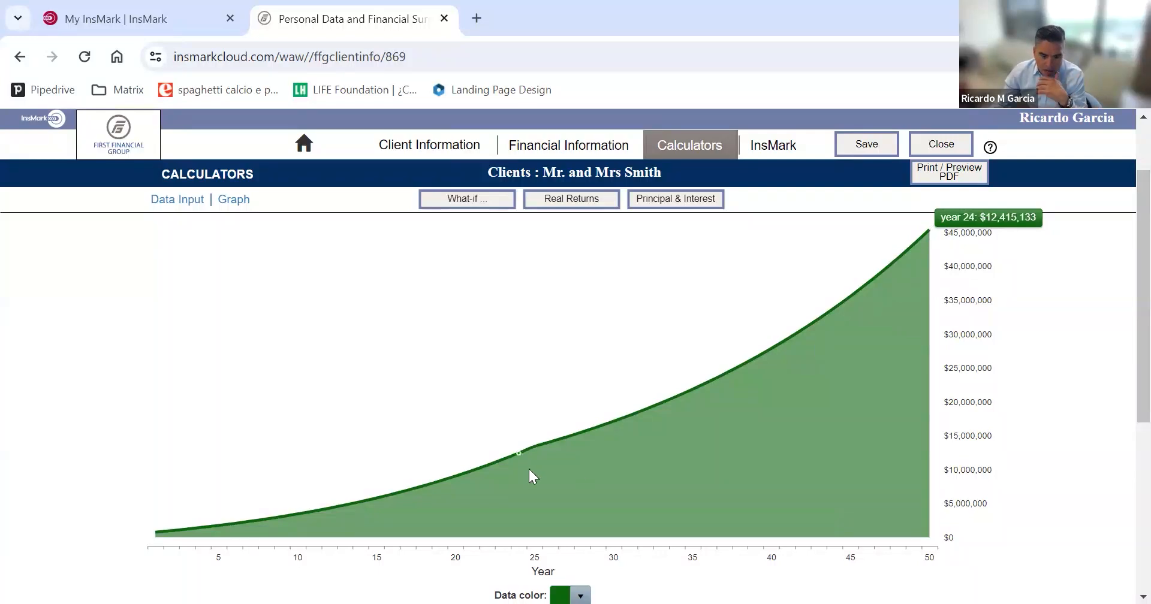
mouse_move(534, 453)
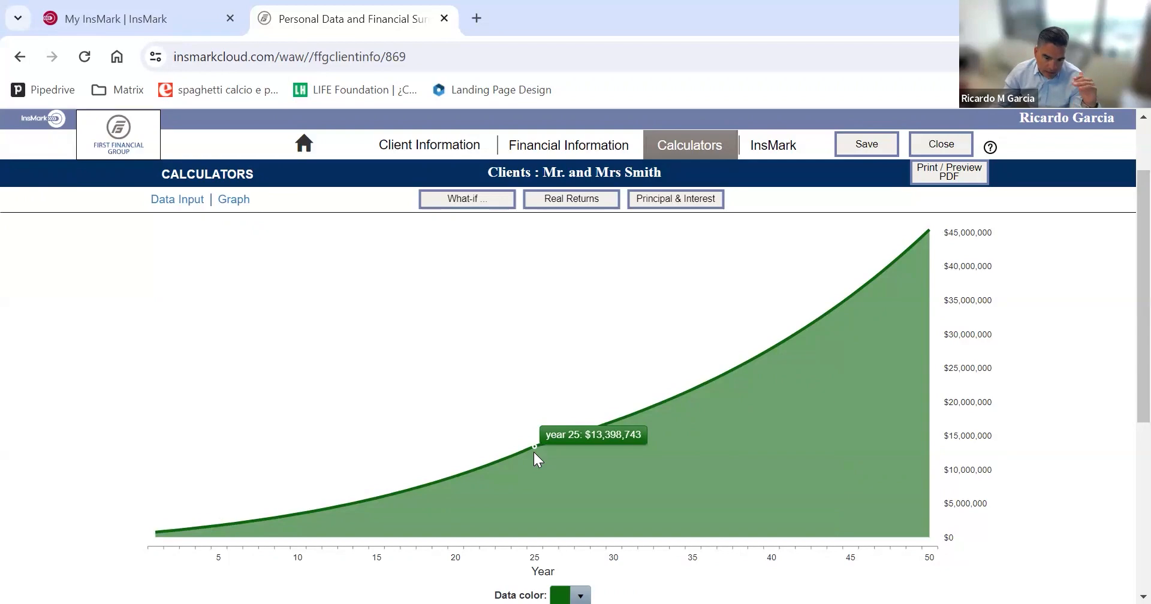
scroll(534, 454, "down", 5)
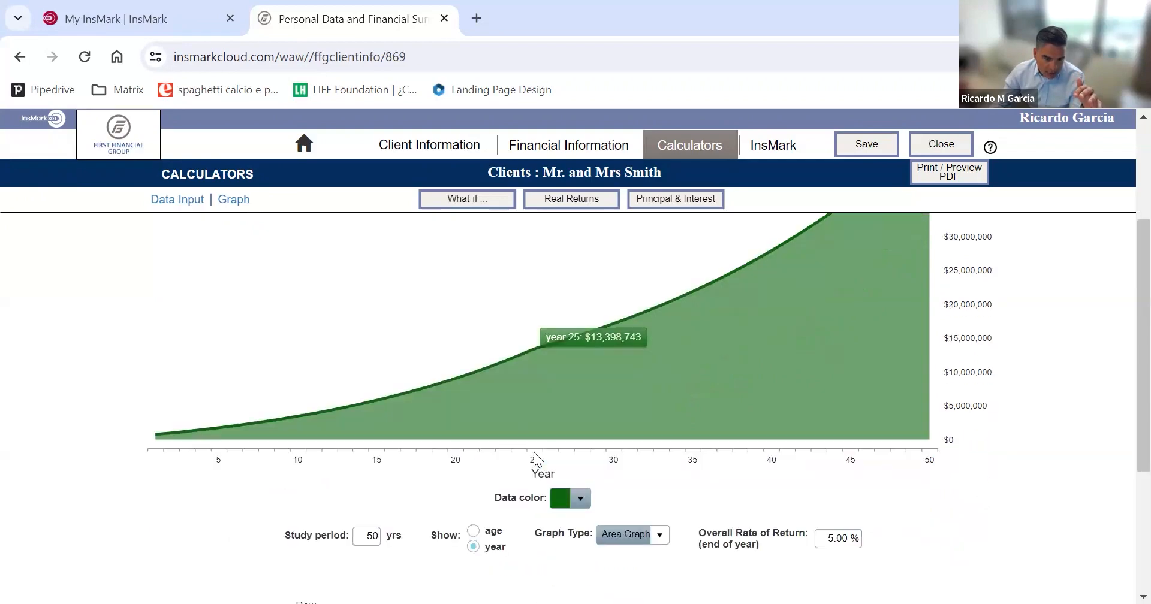
scroll(813, 325, "up", 4)
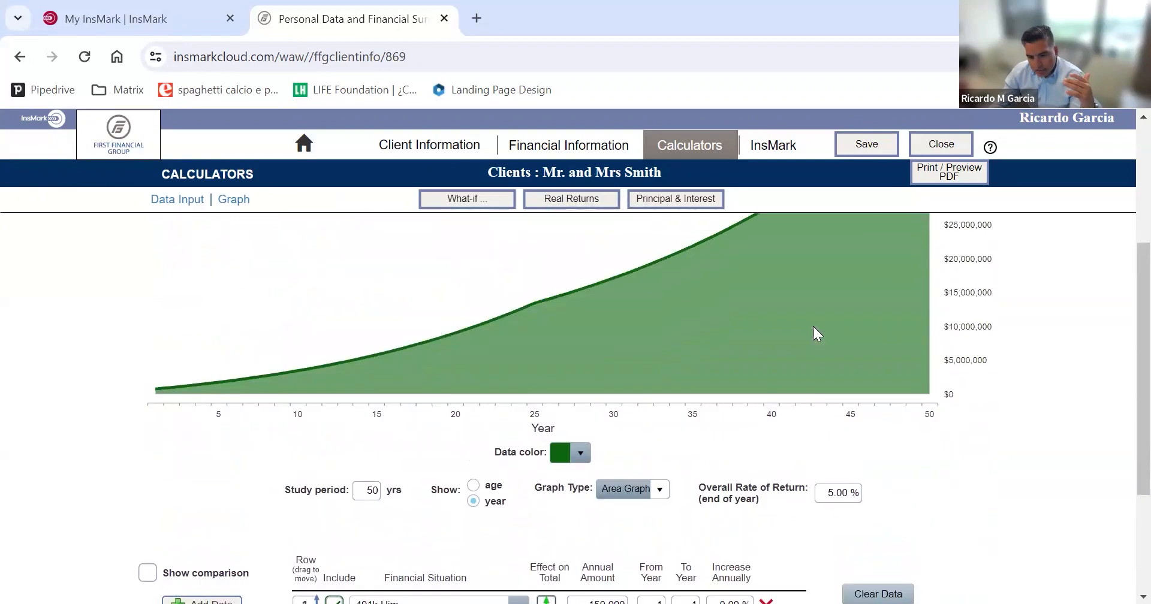
mouse_move(535, 390)
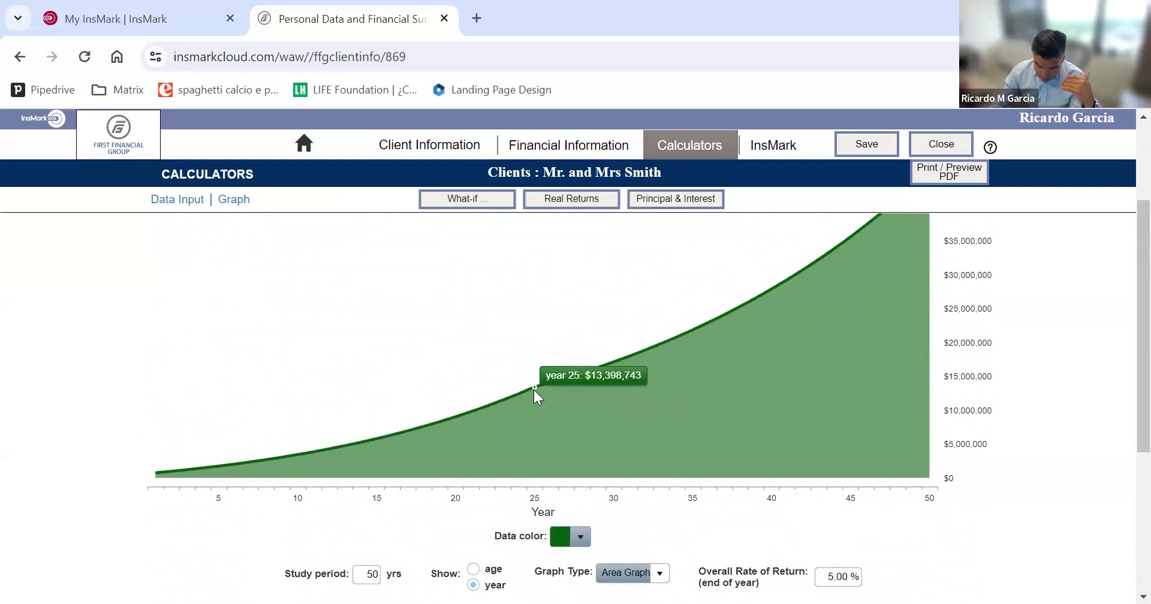
- Add a fifth data row named "Lifestyle" with an annual amount of 140,000
scroll(535, 389, "down", 4)
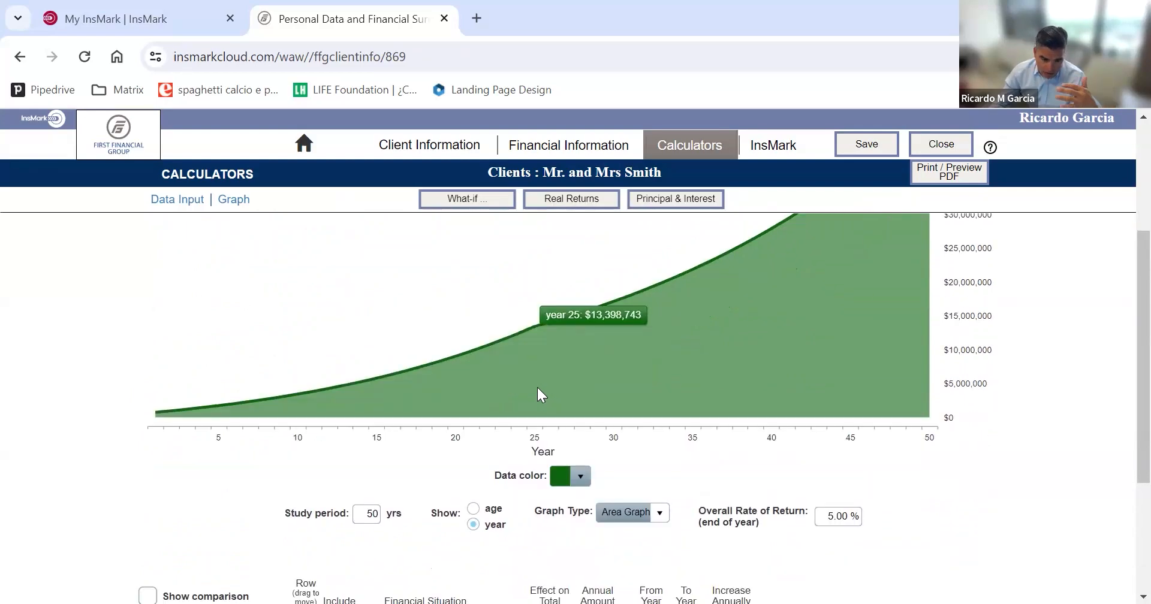
left_click(219, 429)
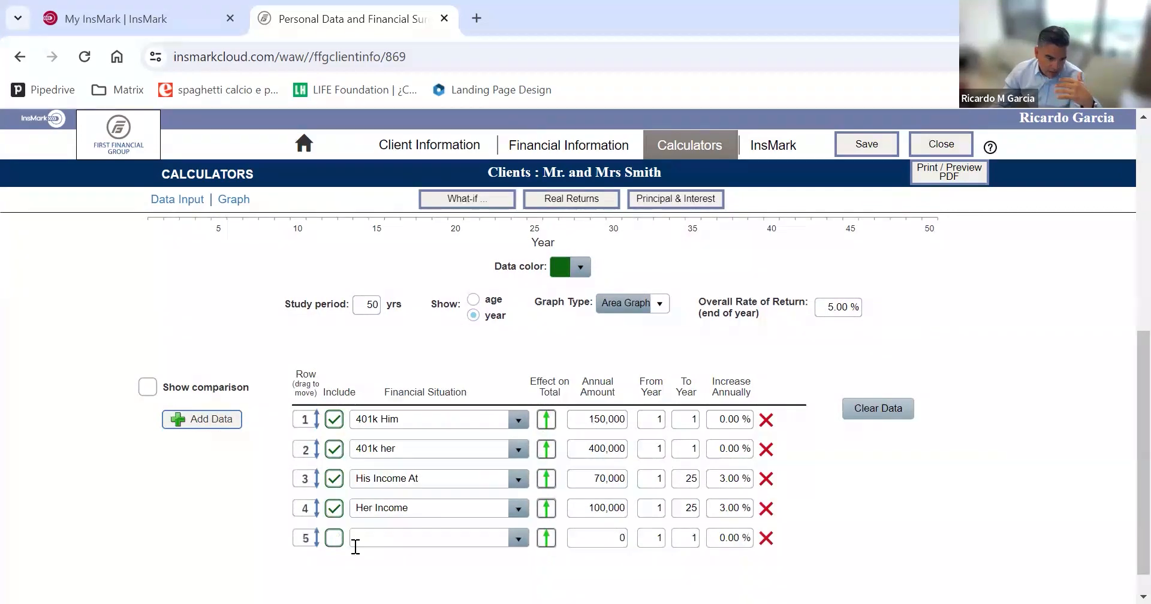
type("Lifestyle")
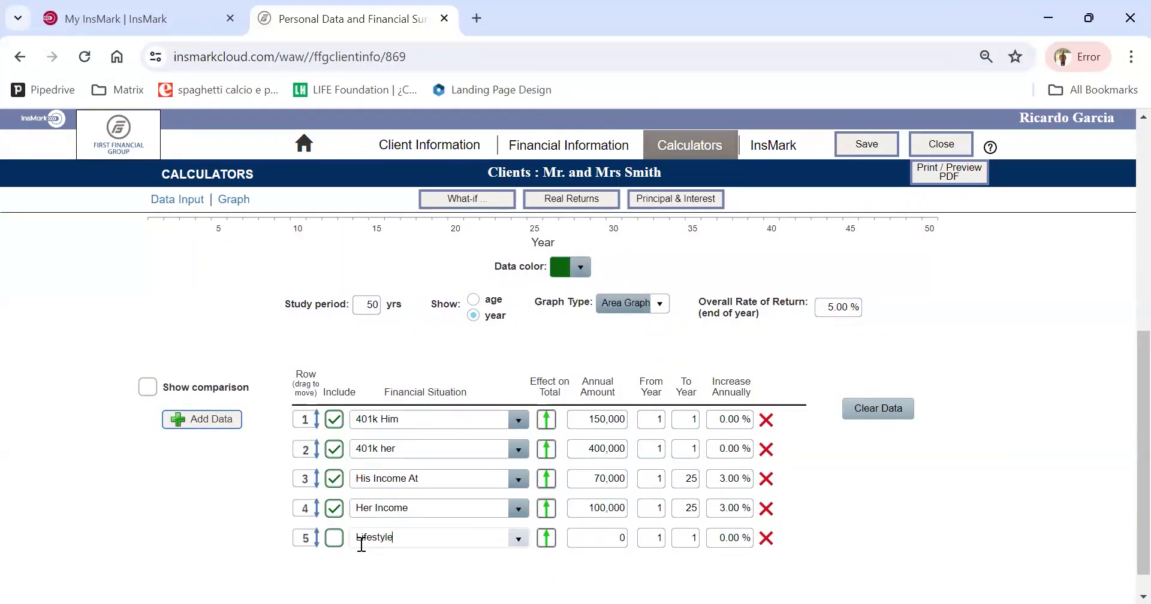
key("Tab")
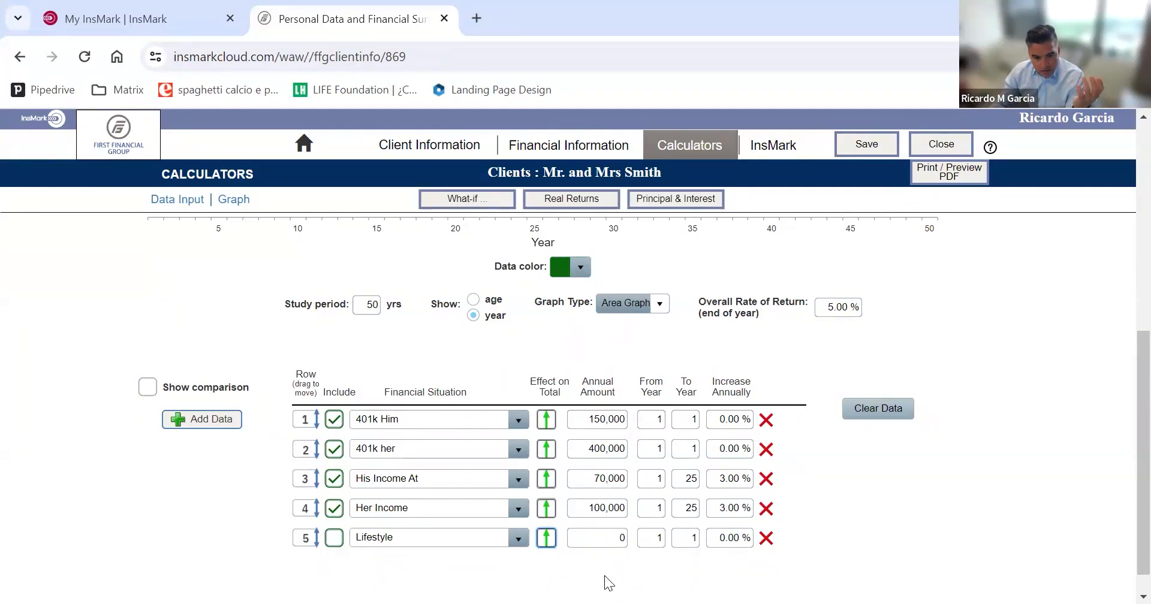
left_click(616, 538)
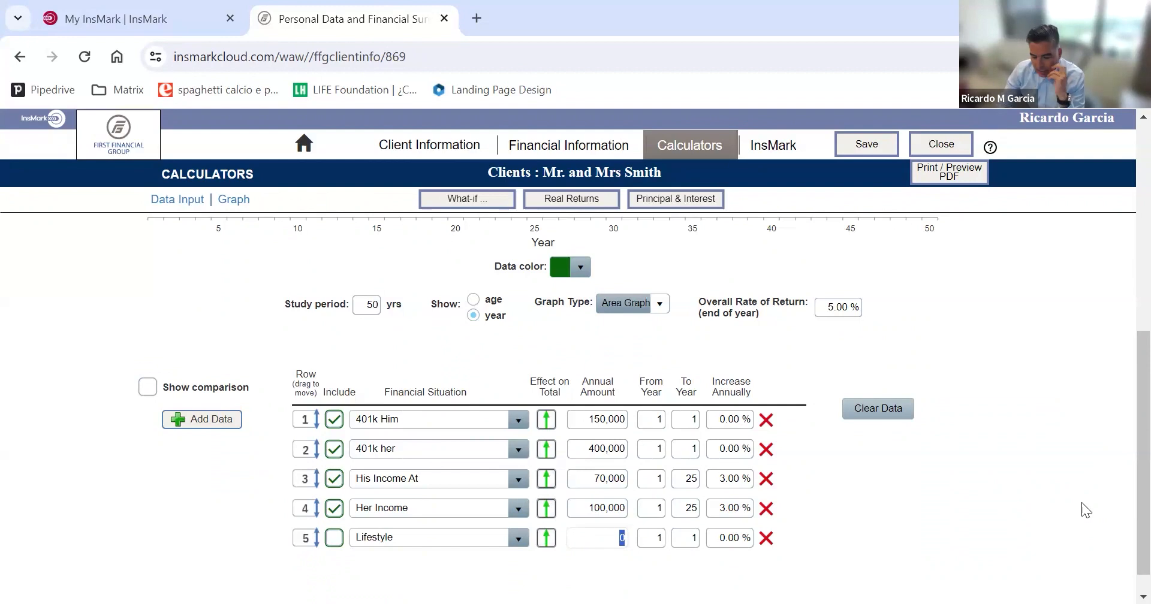
type("1")
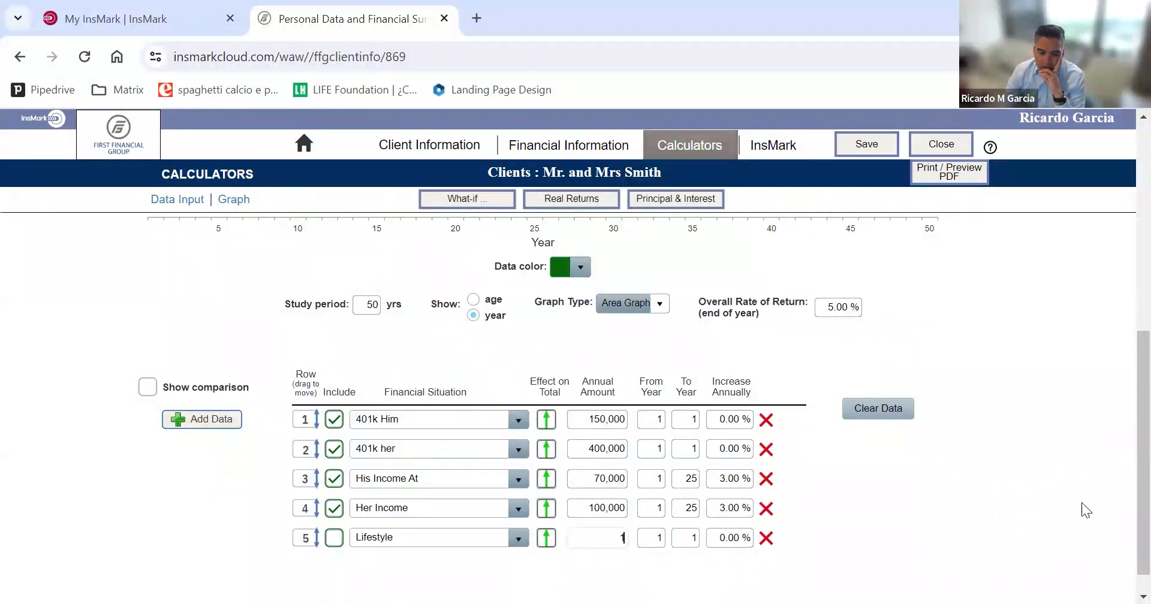
type("40,000")
key("Tab")
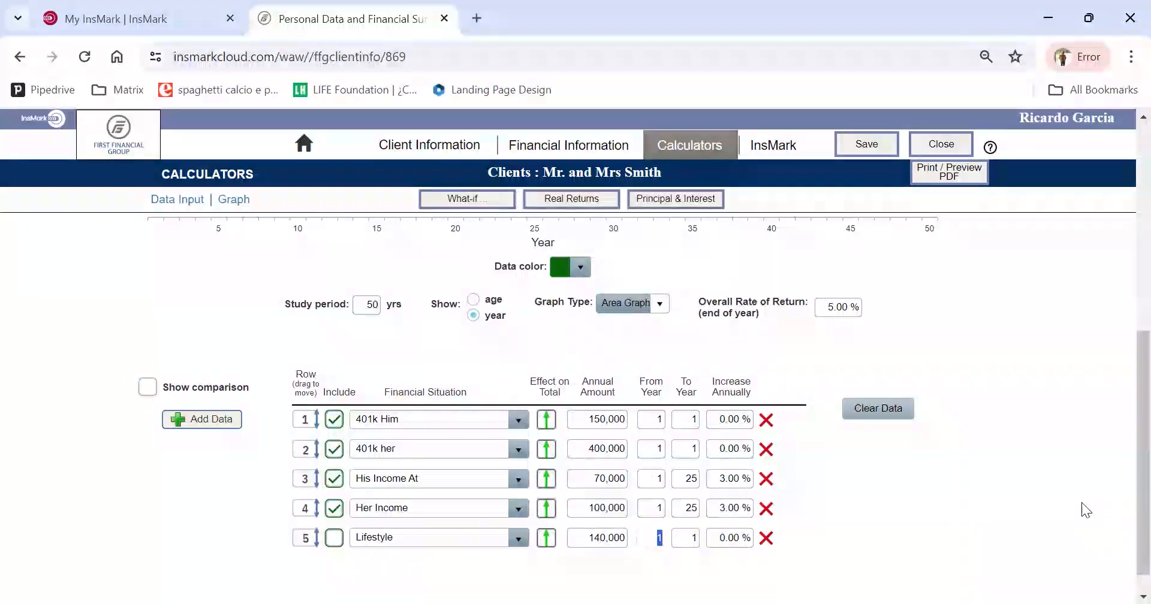
- Extend the Lifestyle row through year 50 with a 3% annual increase
key("Tab")
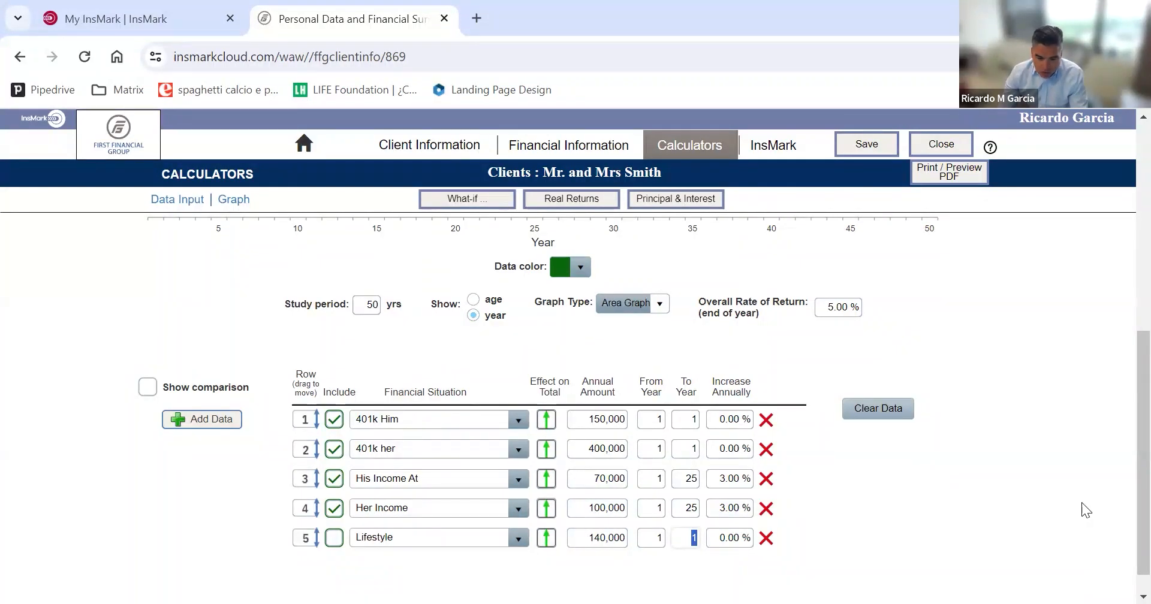
type("50")
key("Tab")
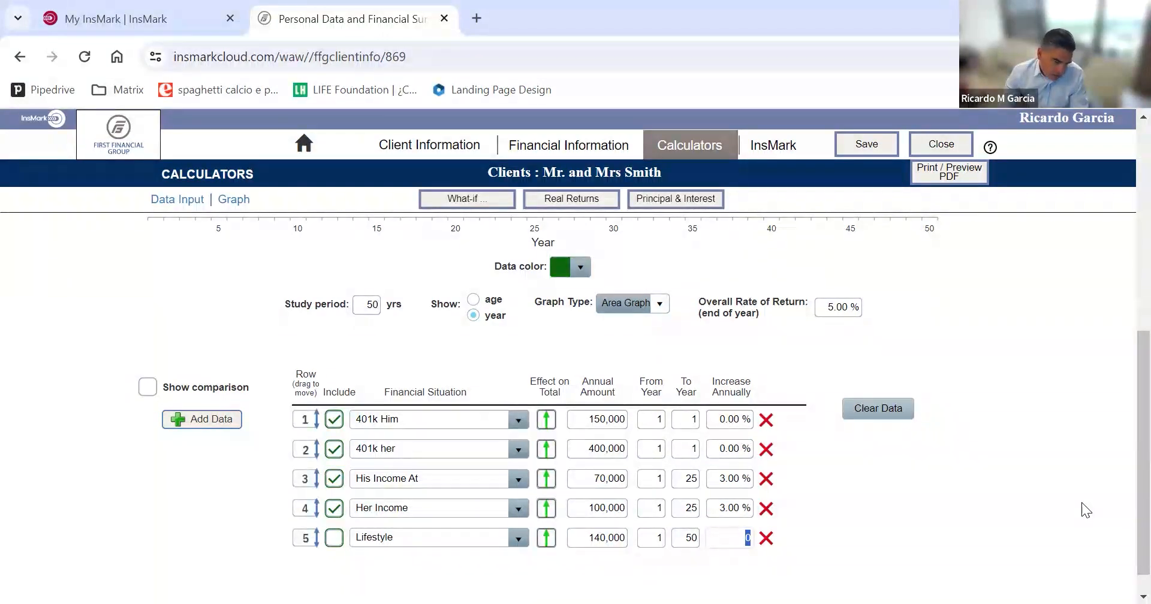
type("3")
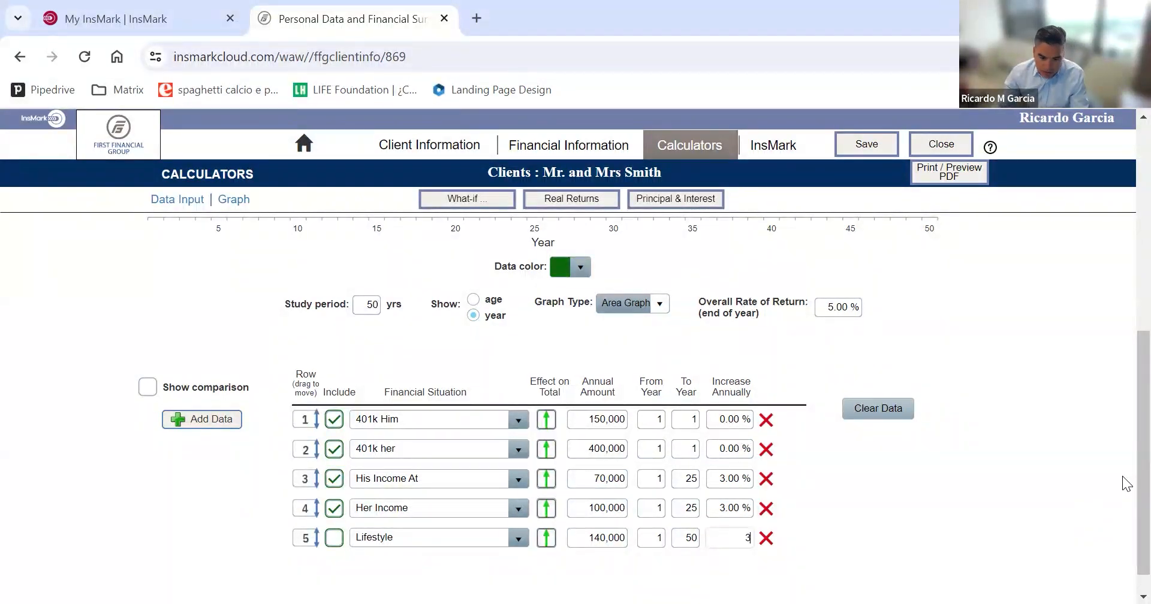
left_click(1089, 501)
- Include the Lifestyle row in the projection and make its effect on the total a deduction
left_click(334, 538)
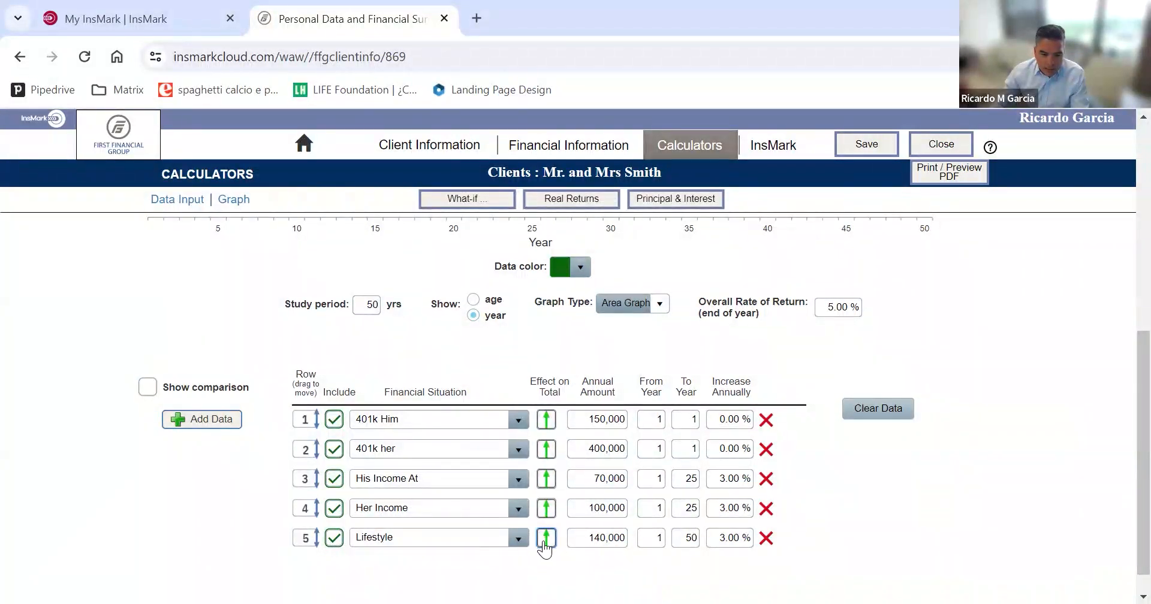
scroll(955, 430, "up", 5)
scroll(1101, 329, "down", 2)
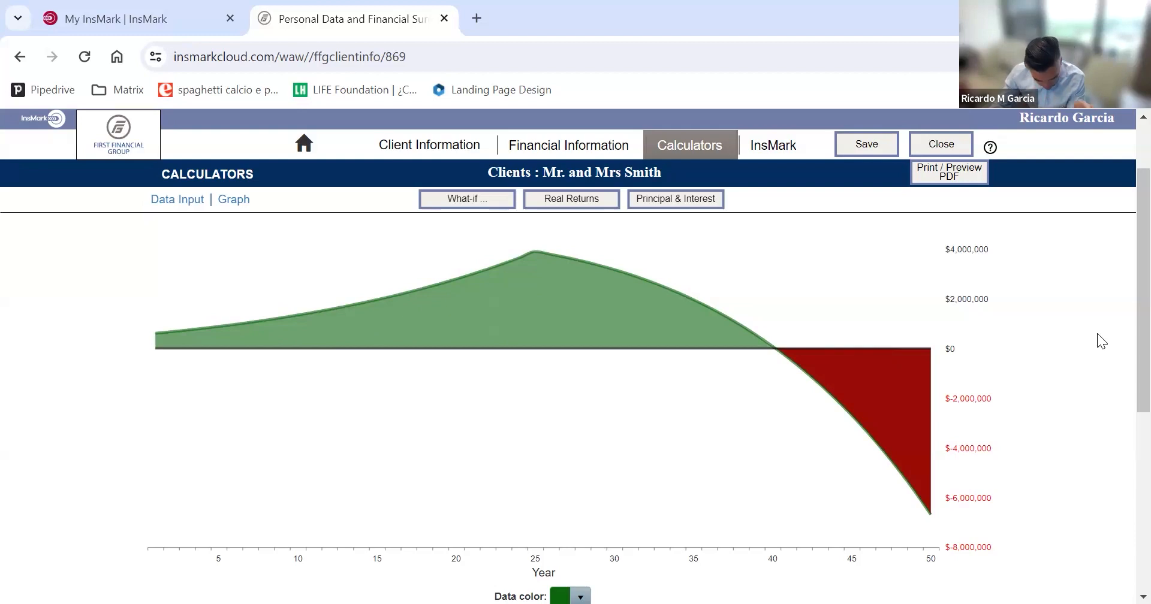
- Examine the graph's values at the year 25 peak and around year 40, checking them against the data rows
mouse_move(530, 248)
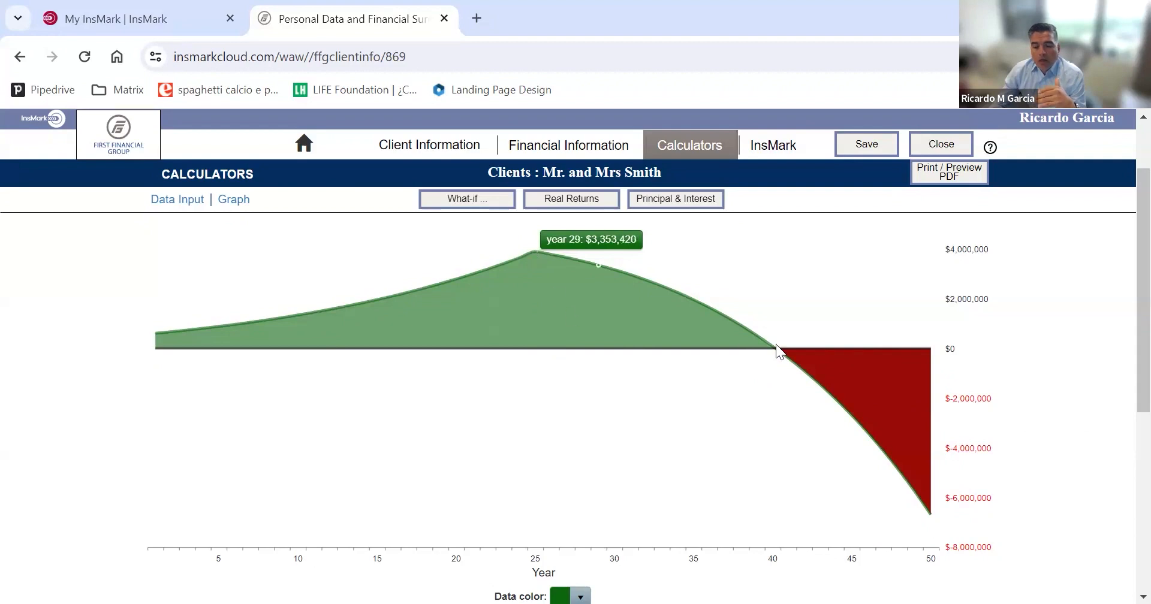
mouse_move(776, 350)
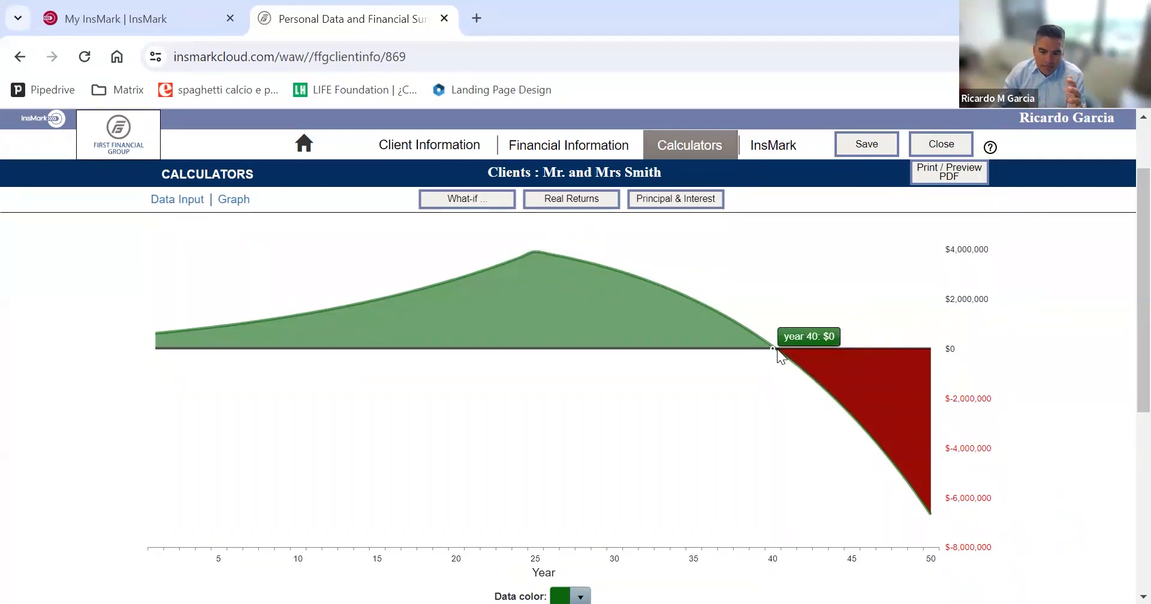
mouse_move(530, 249)
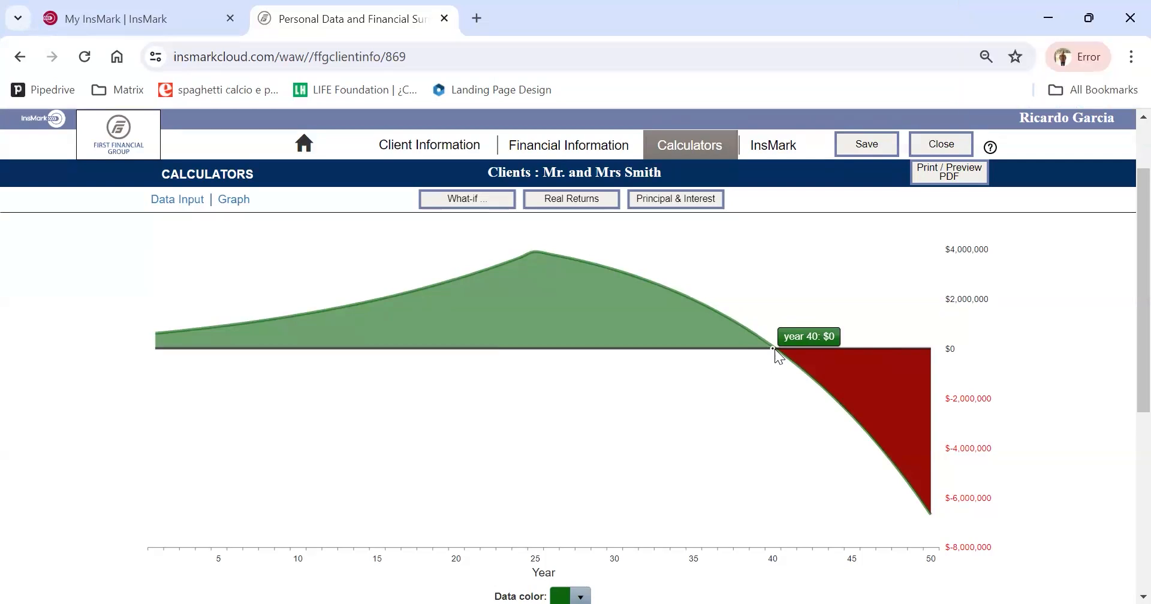
scroll(775, 349, "up", 1)
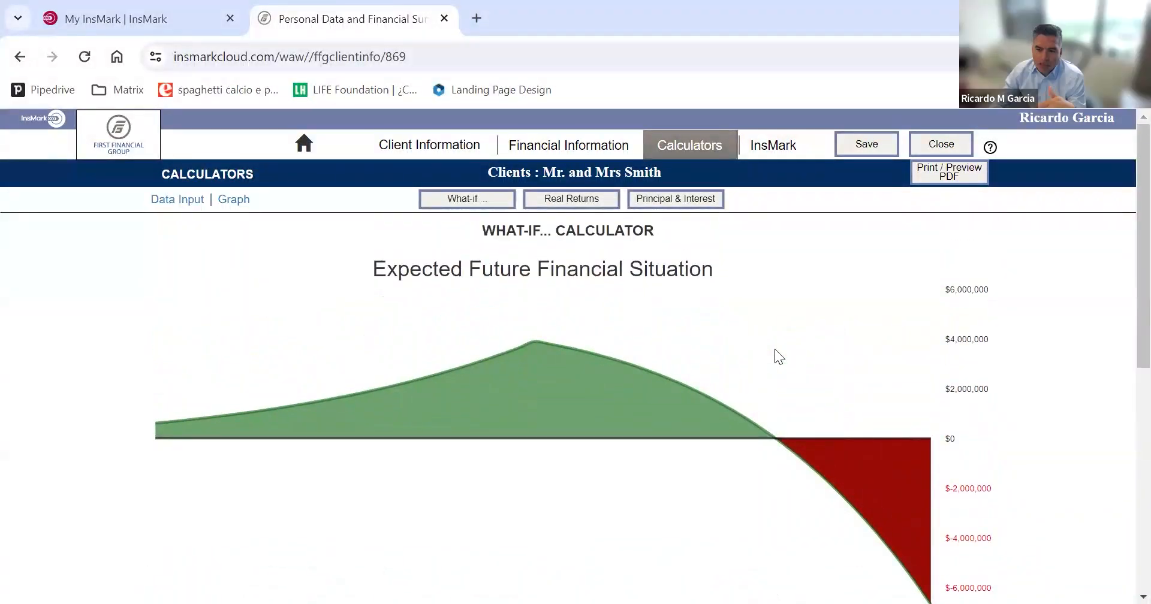
scroll(775, 349, "down", 1)
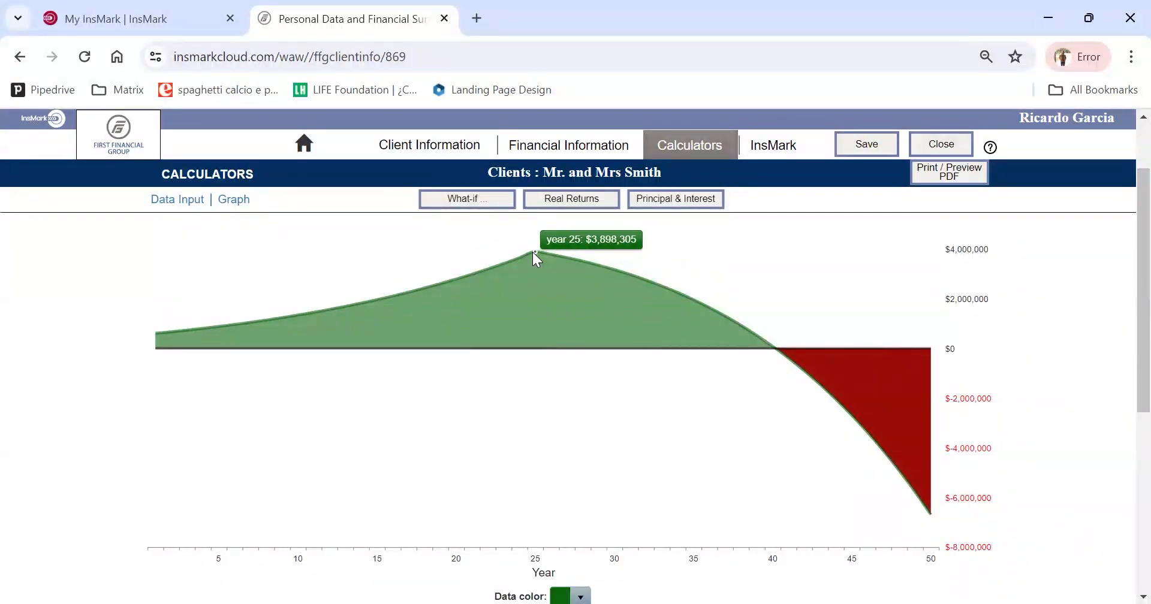
scroll(533, 254, "down", 5)
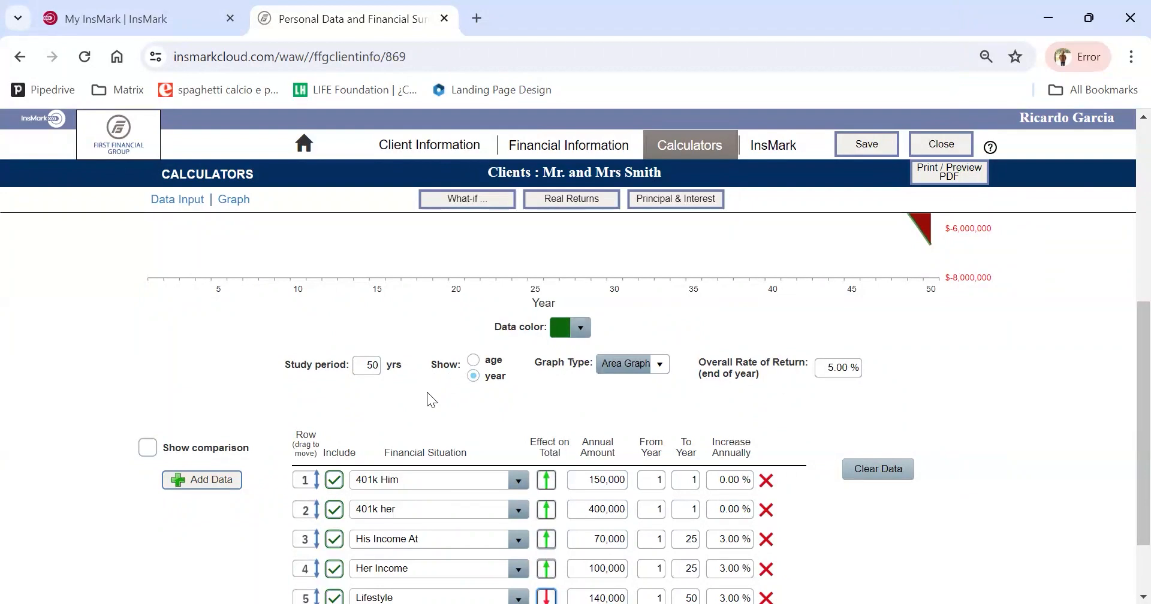
scroll(875, 369, "up", 4)
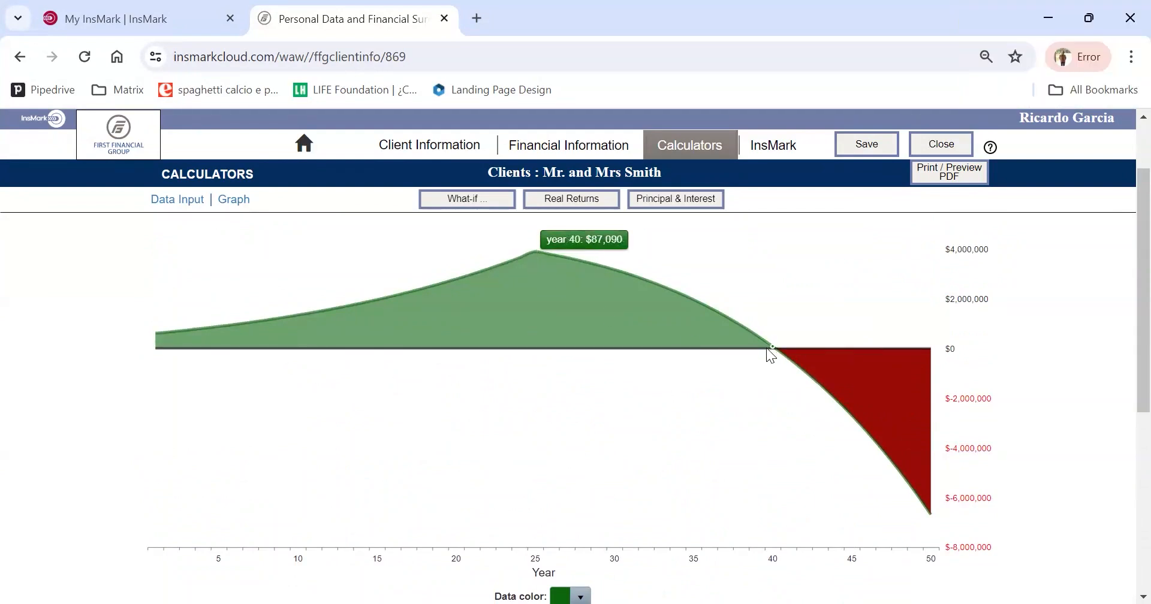
mouse_move(530, 257)
mouse_move(783, 363)
mouse_move(777, 344)
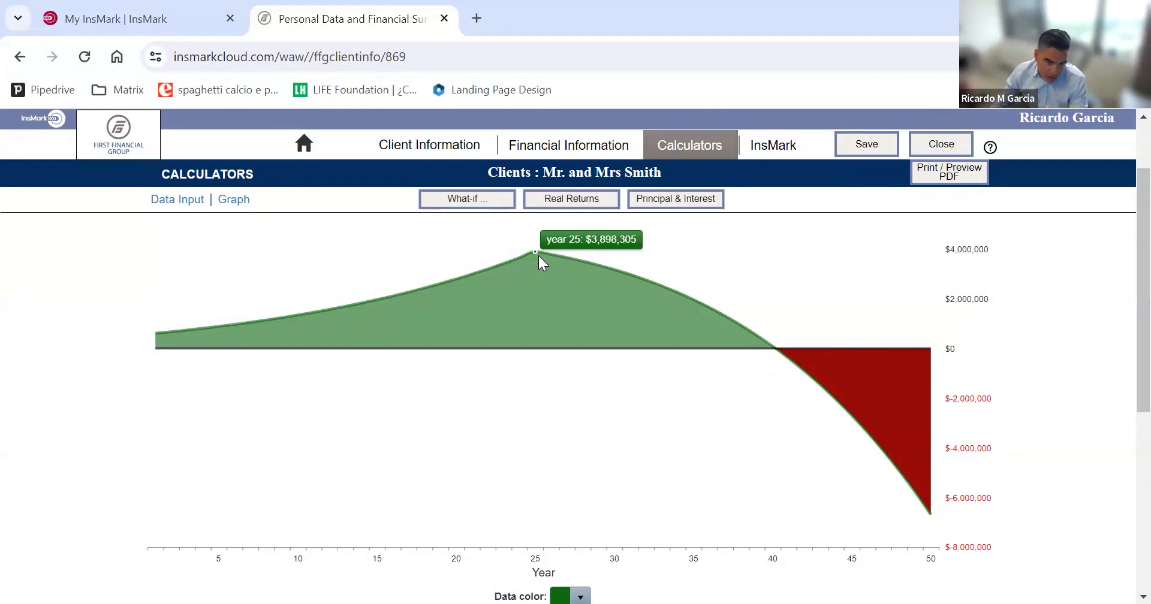
- Add a sixth data row named "LifeInsuranc" with an annual amount of 500,000
scroll(540, 256, "down", 6)
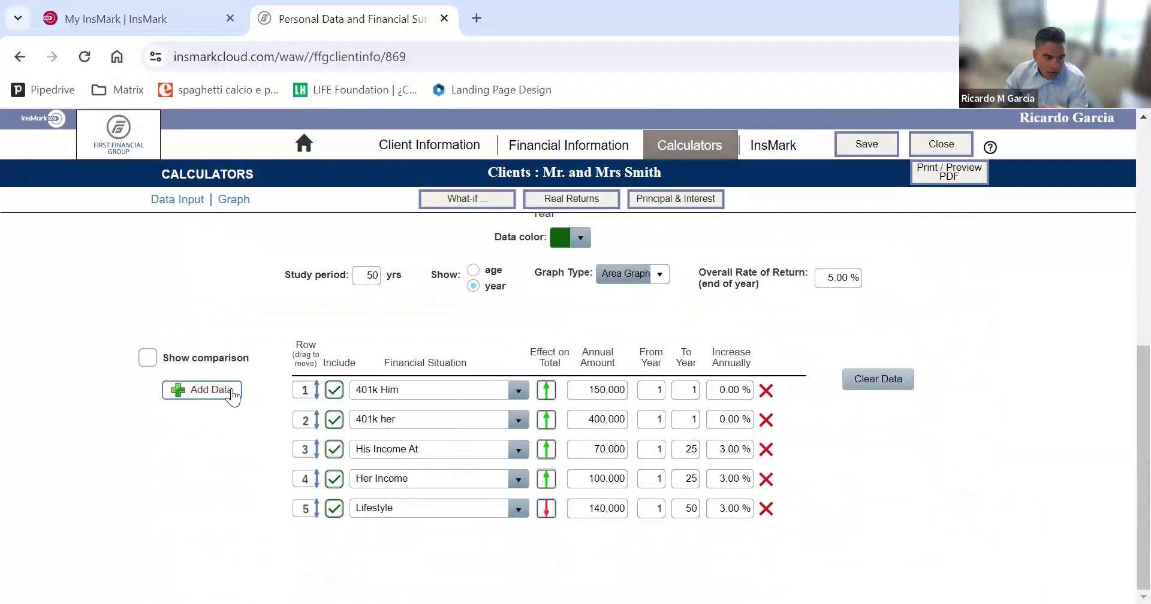
left_click(220, 390)
left_click(387, 540)
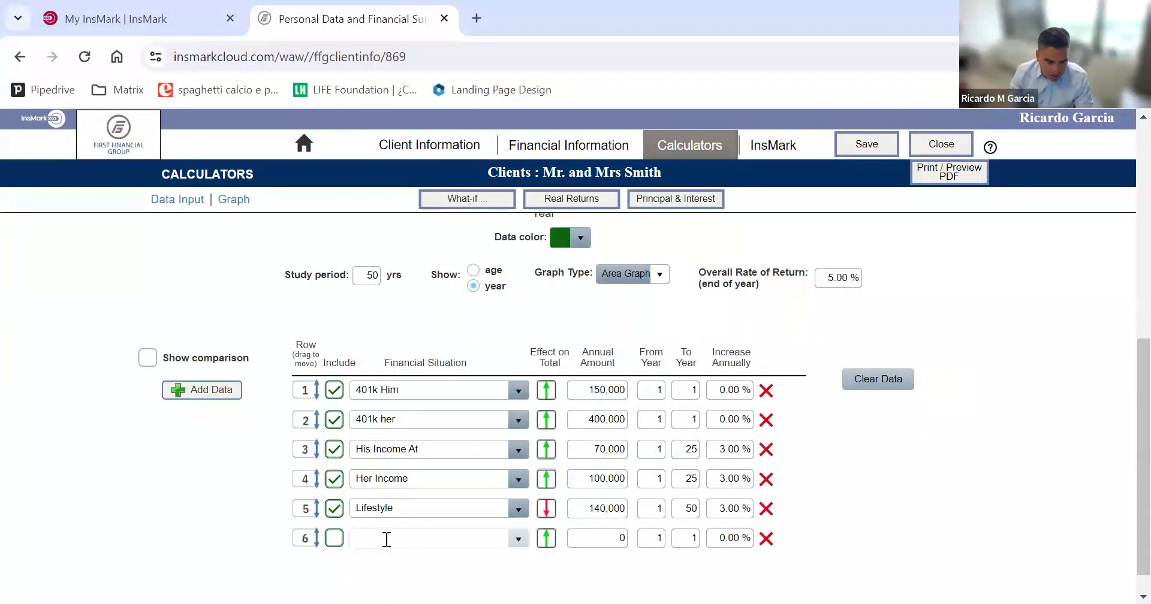
type("Life")
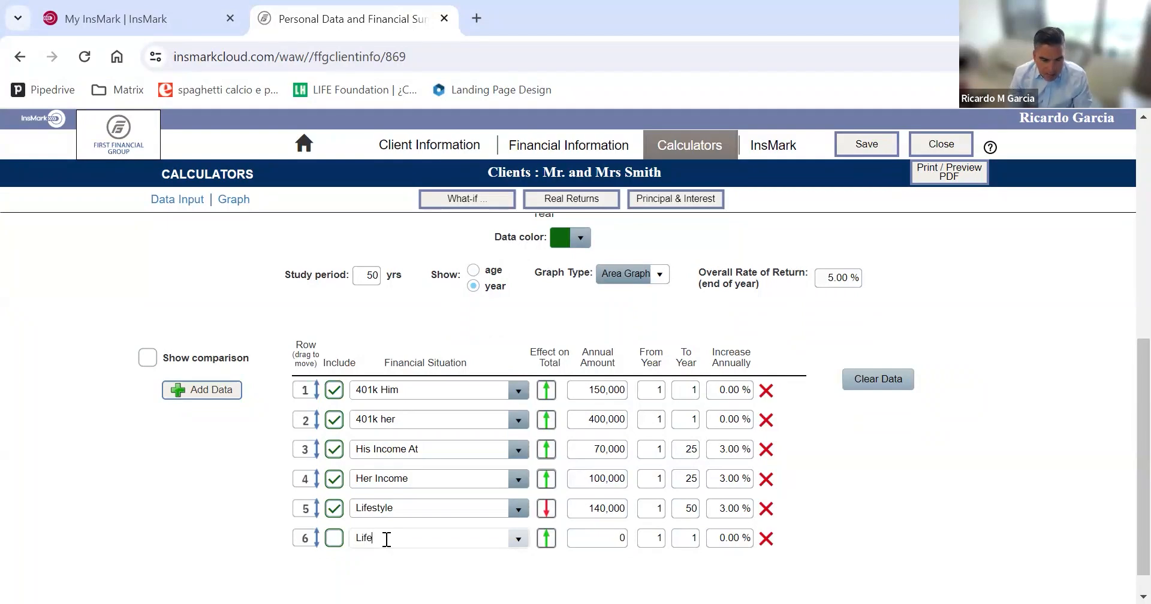
type("Insuranc")
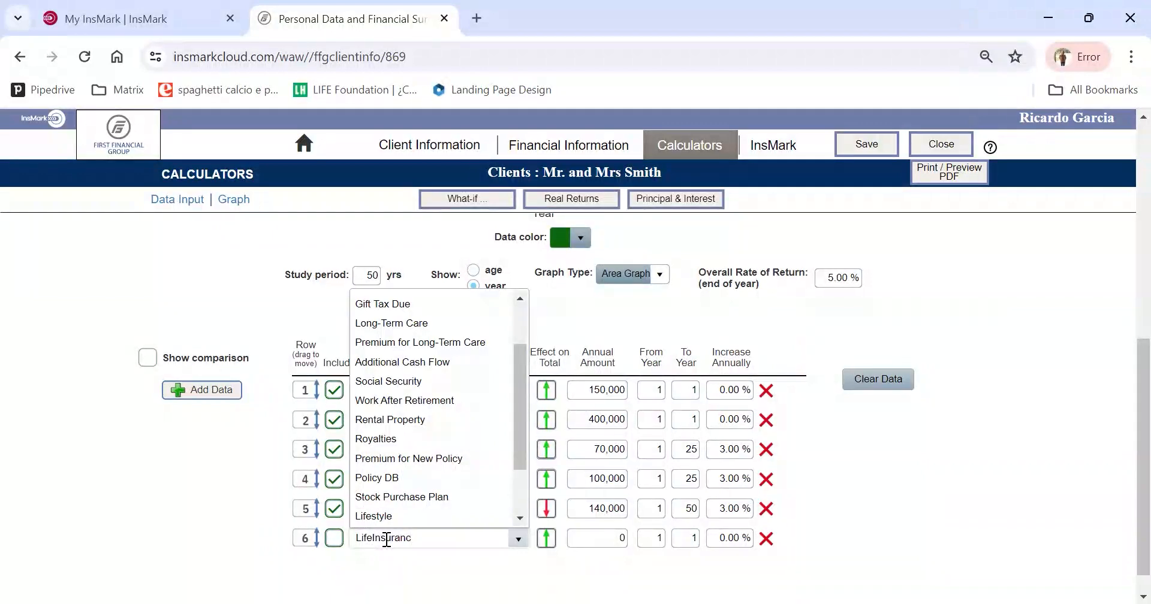
left_click(605, 540)
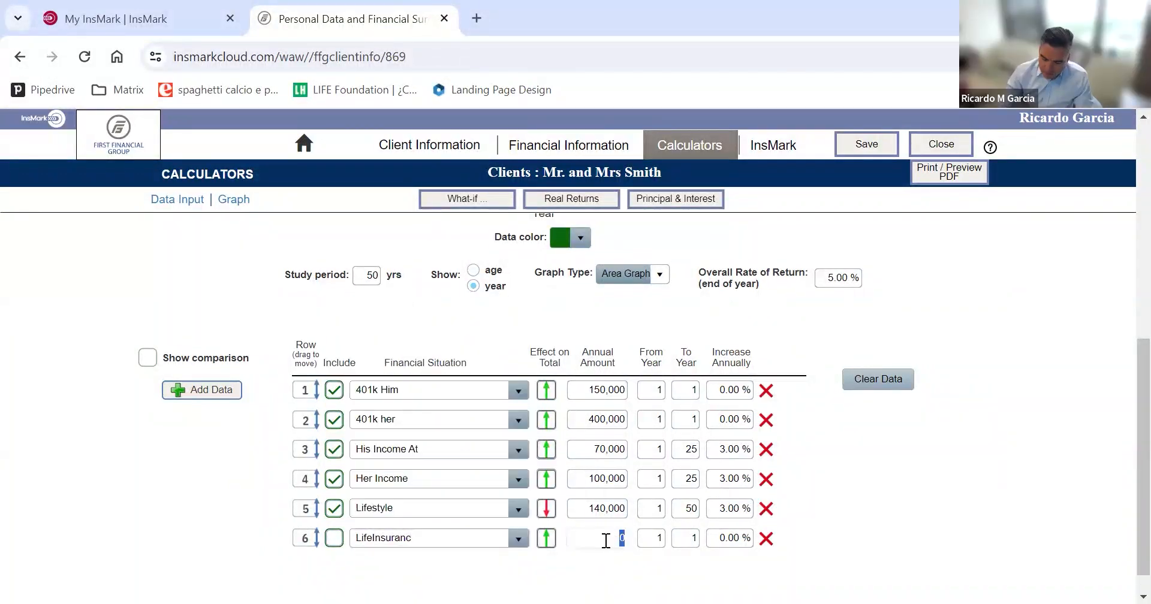
type("500000")
left_click(433, 566)
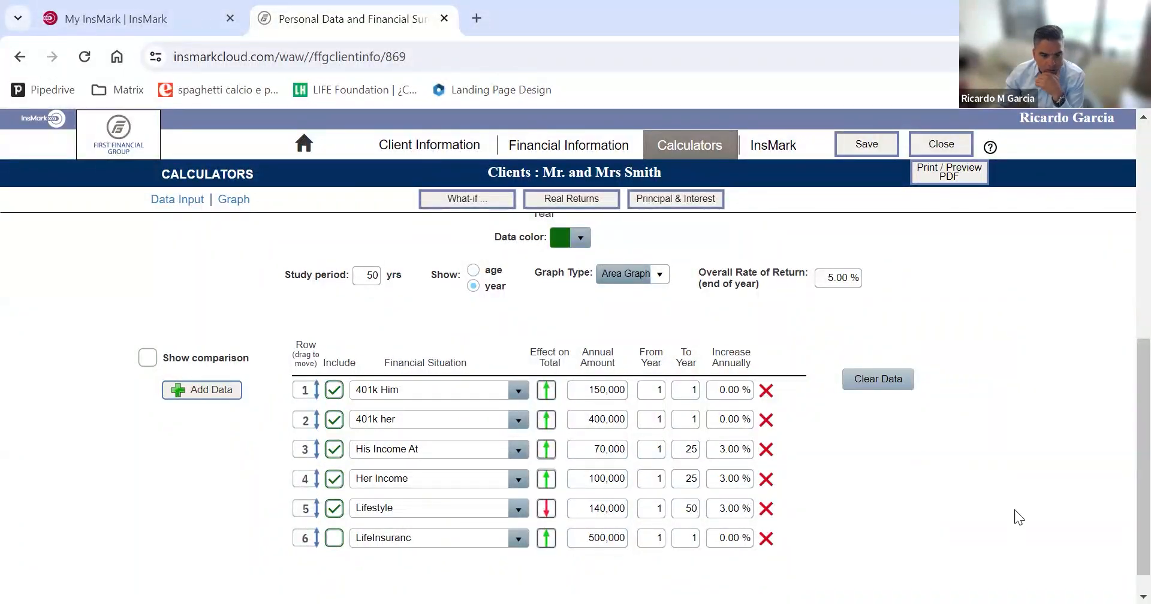
- Turn on the A/B comparison for the projection
scroll(1100, 516, "up", 5)
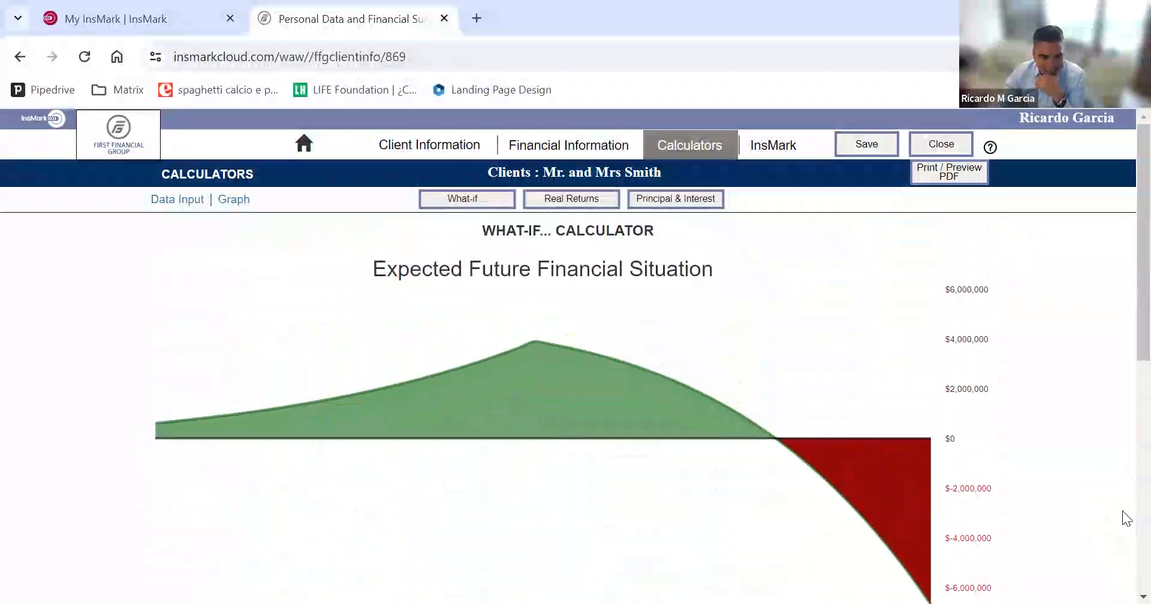
scroll(1122, 511, "down", 3)
scroll(1123, 507, "up", 1)
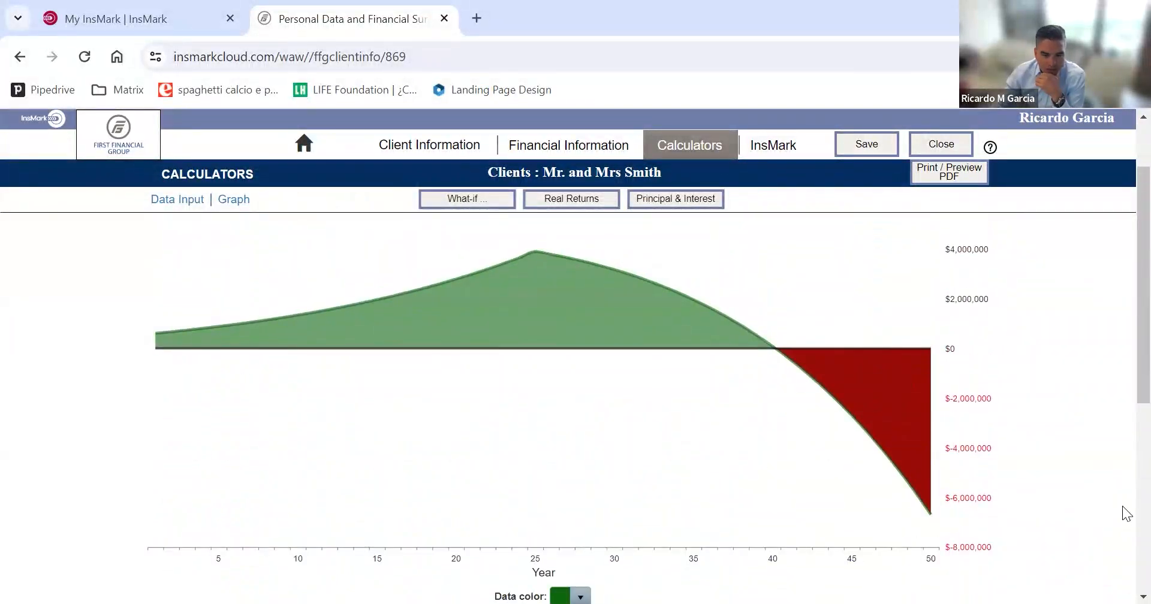
scroll(1123, 506, "down", 3)
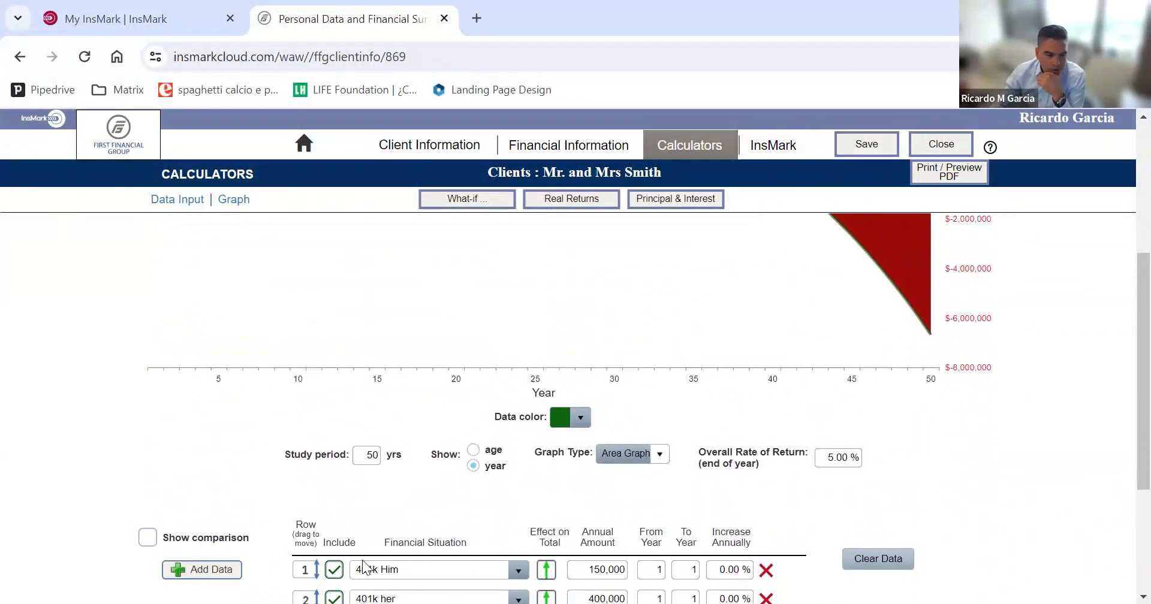
left_click(148, 538)
scroll(864, 398, "up", 4)
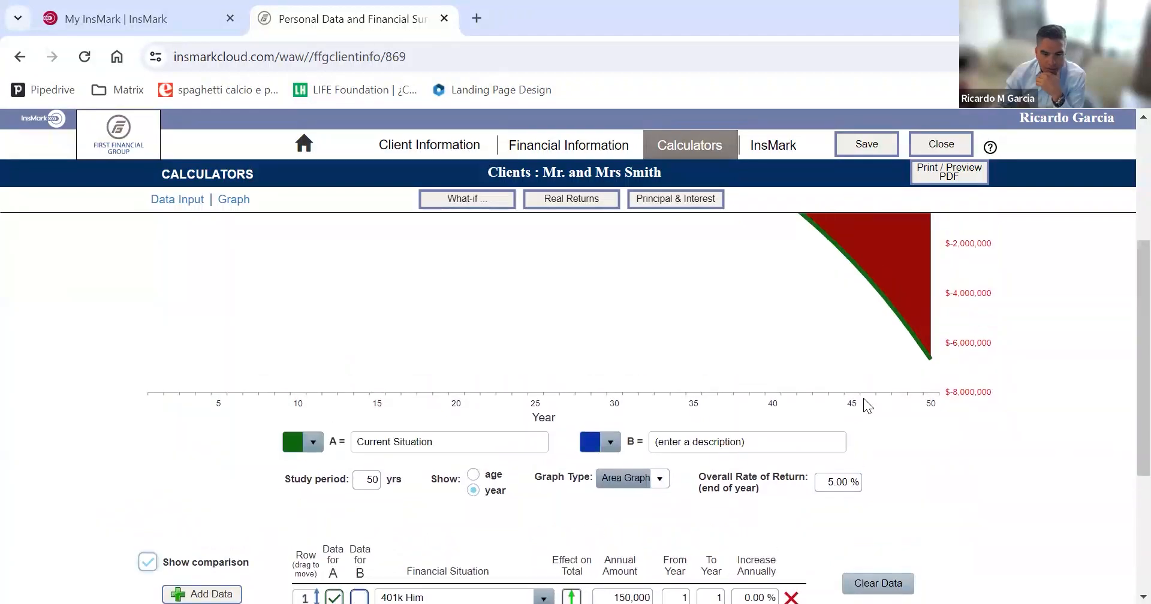
- Include both 401k rows, both income rows and Lifestyle in scenario B, and check the graph's value at year 25
scroll(746, 430, "down", 4)
left_click(360, 394)
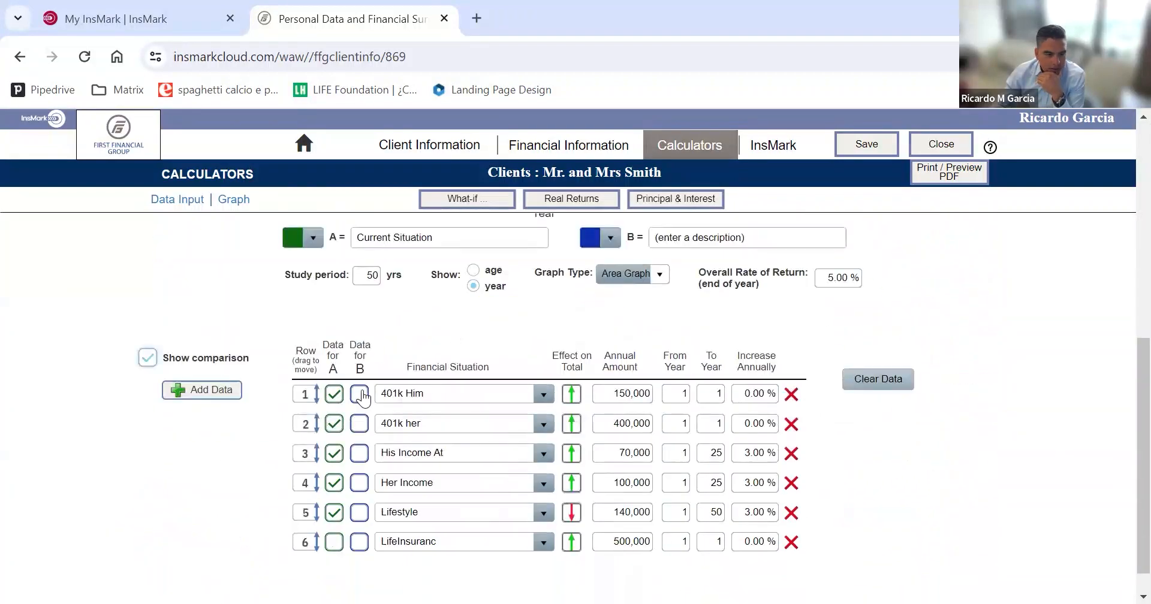
left_click(360, 424)
left_click(360, 453)
left_click(359, 483)
left_click(359, 513)
scroll(982, 435, "up", 4)
mouse_move(537, 337)
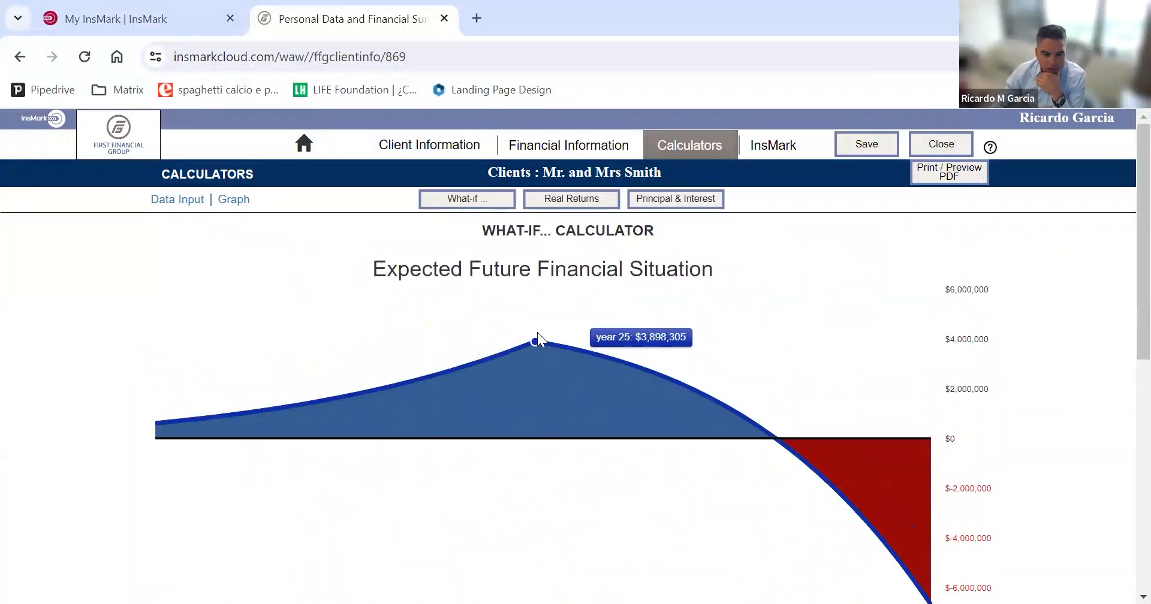
- Exclude the His Income At row from scenario B and compare the two curves on the graph
scroll(534, 343, "down", 4)
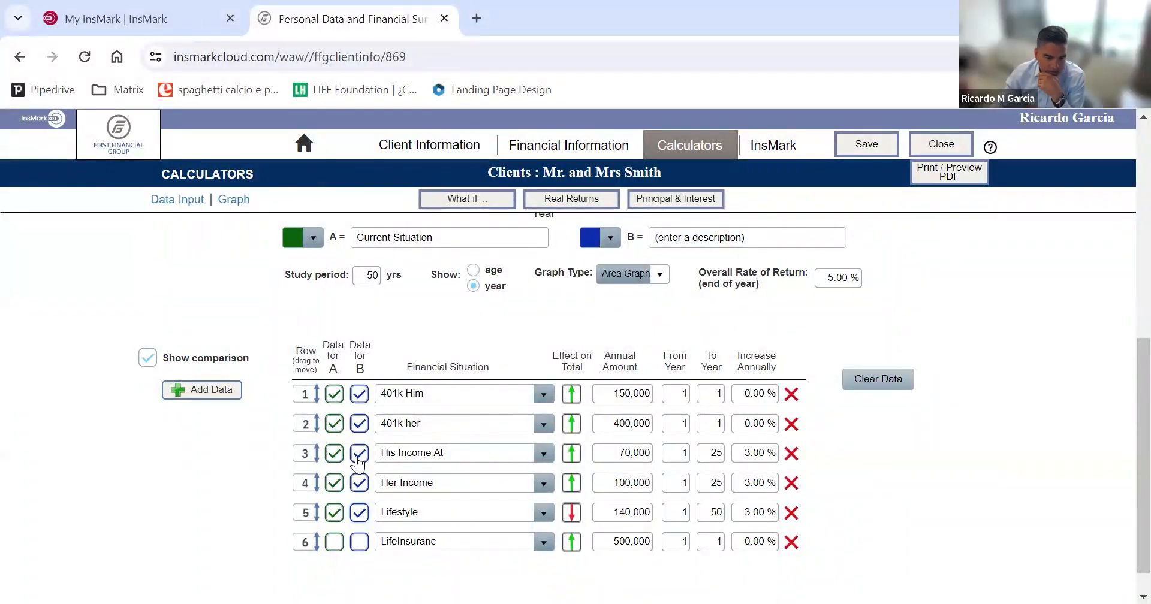
scroll(438, 393, "up", 5)
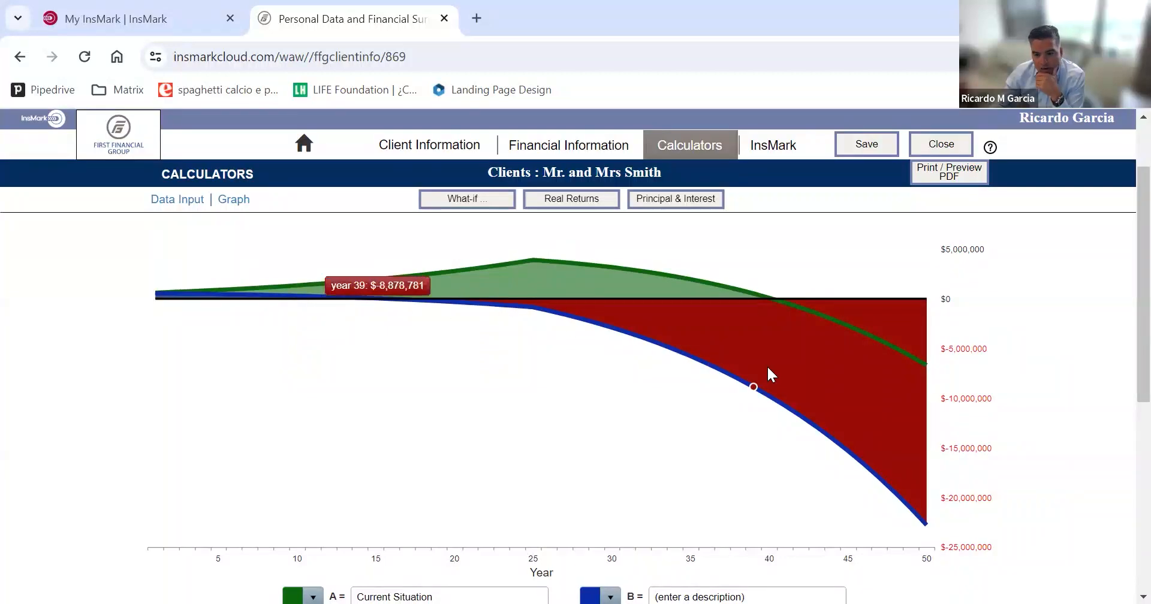
scroll(533, 378, "down", 7)
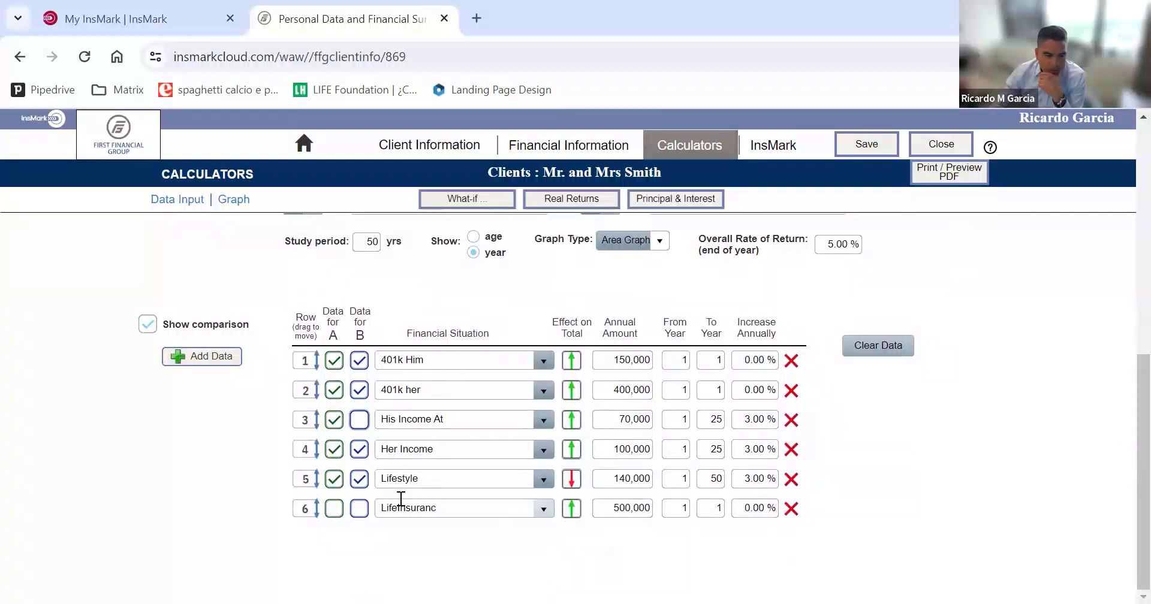
- Include the LifeInsuranc row in scenario B and compare both curves at year 25
scroll(387, 482, "up", 7)
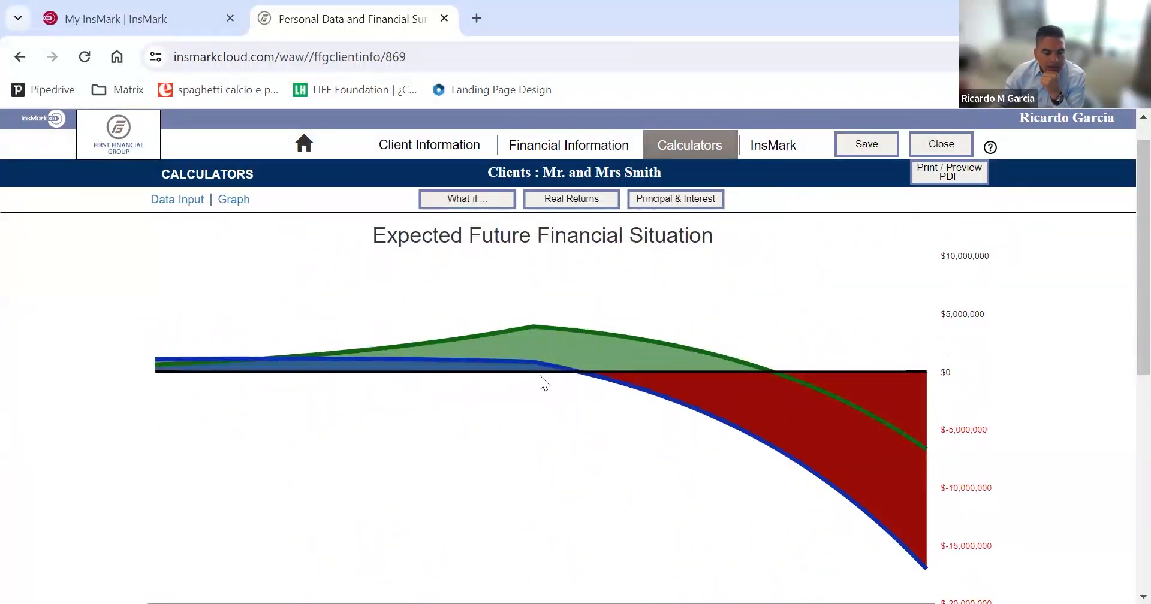
mouse_move(536, 363)
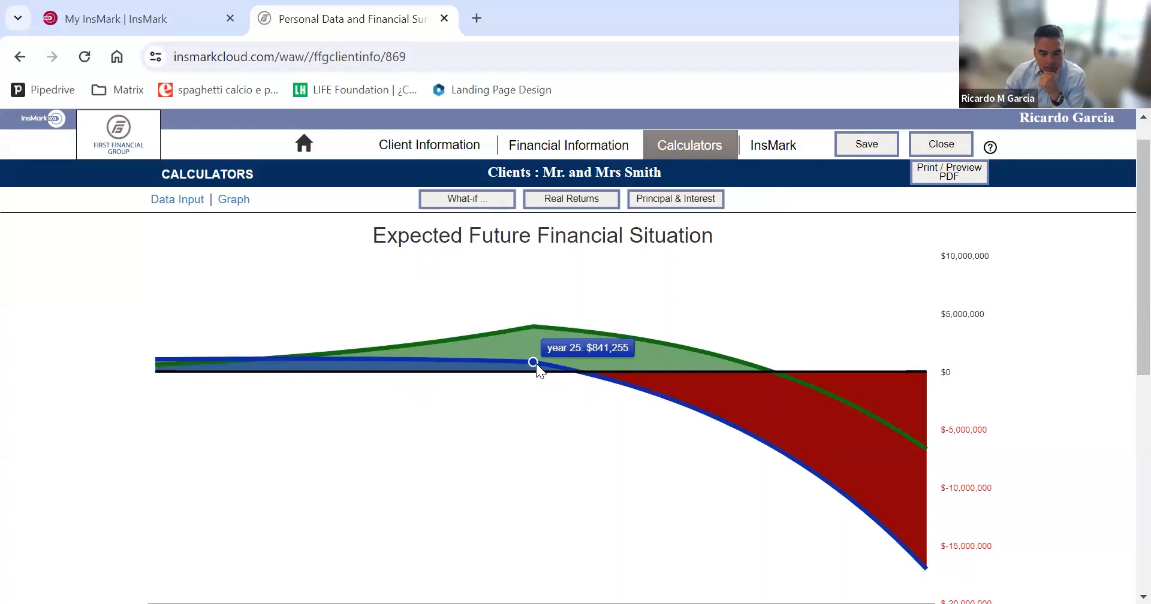
scroll(536, 364, "down", 6)
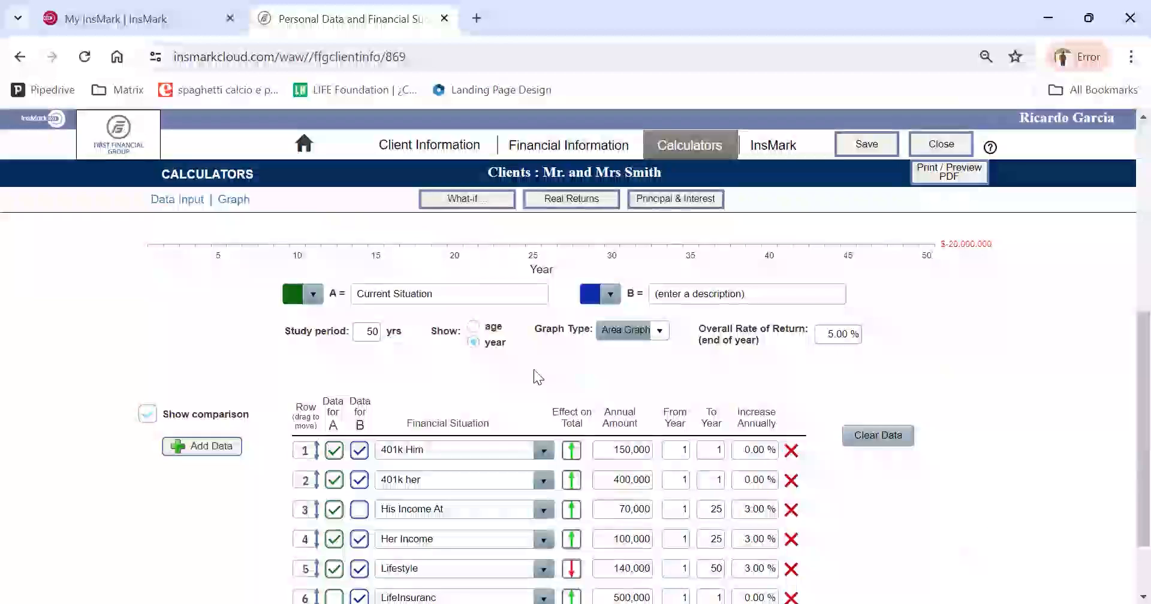
scroll(530, 369, "up", 6)
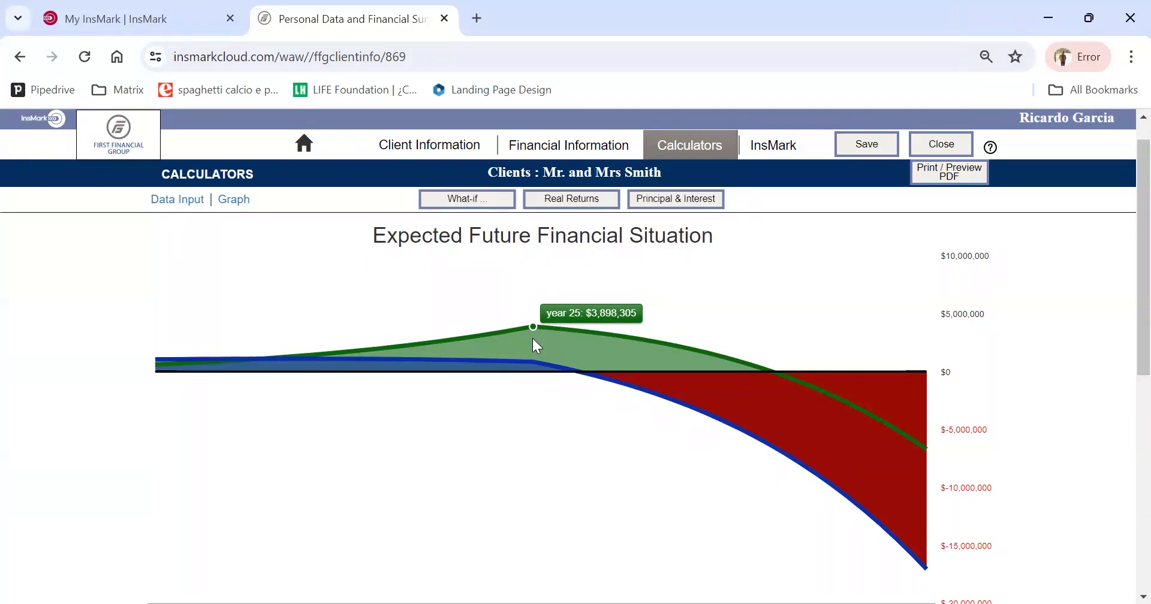
- Swap the incomes in scenario B, including His Income At and excluding Her Income, and check the scenario B curve at year 15
scroll(428, 453, "down", 5)
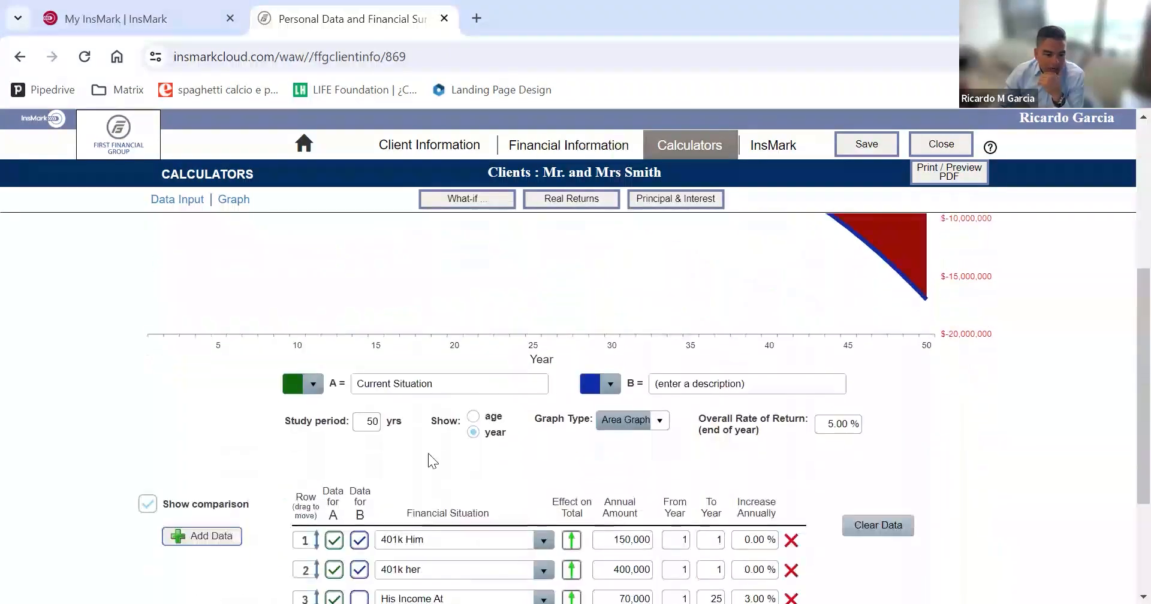
scroll(428, 459, "down", 3)
scroll(390, 462, "up", 2)
scroll(355, 459, "down", 2)
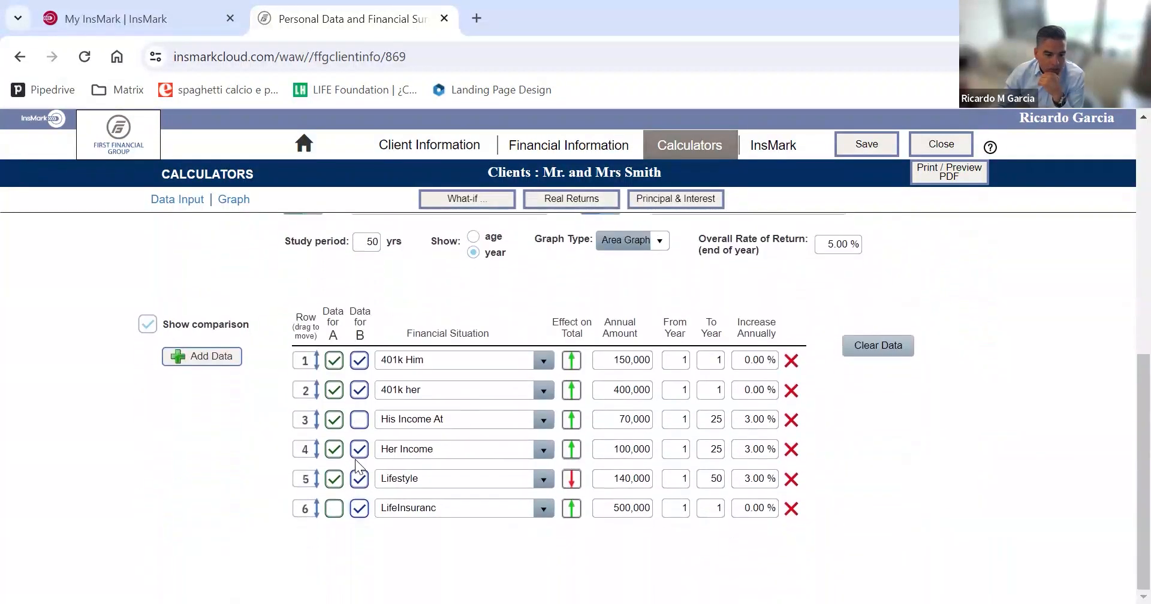
left_click(360, 450)
scroll(448, 425, "up", 7)
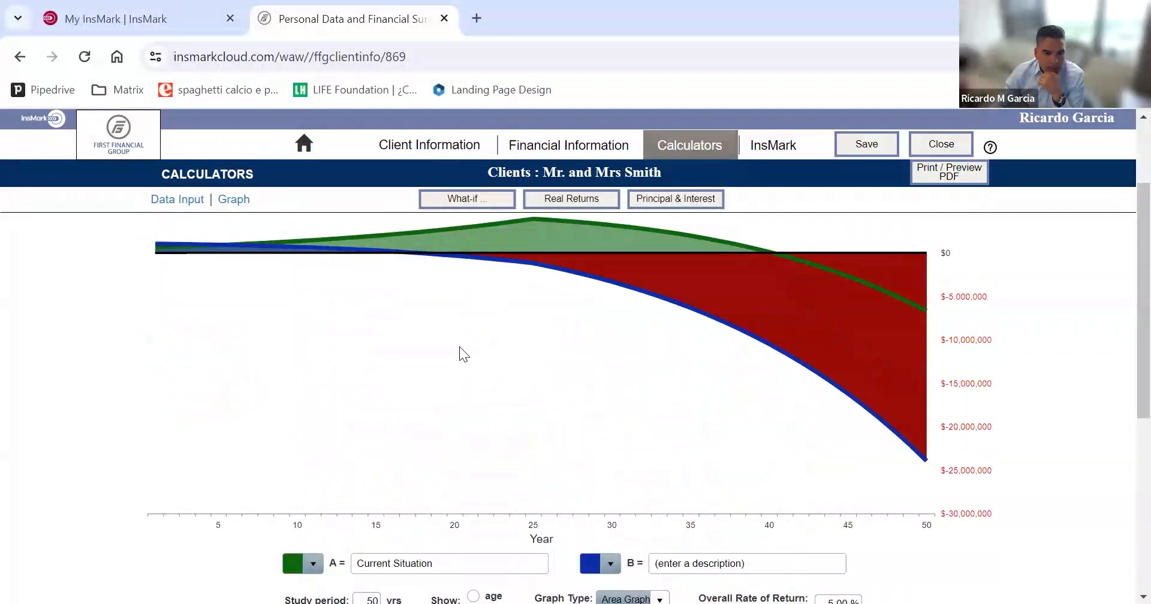
mouse_move(374, 343)
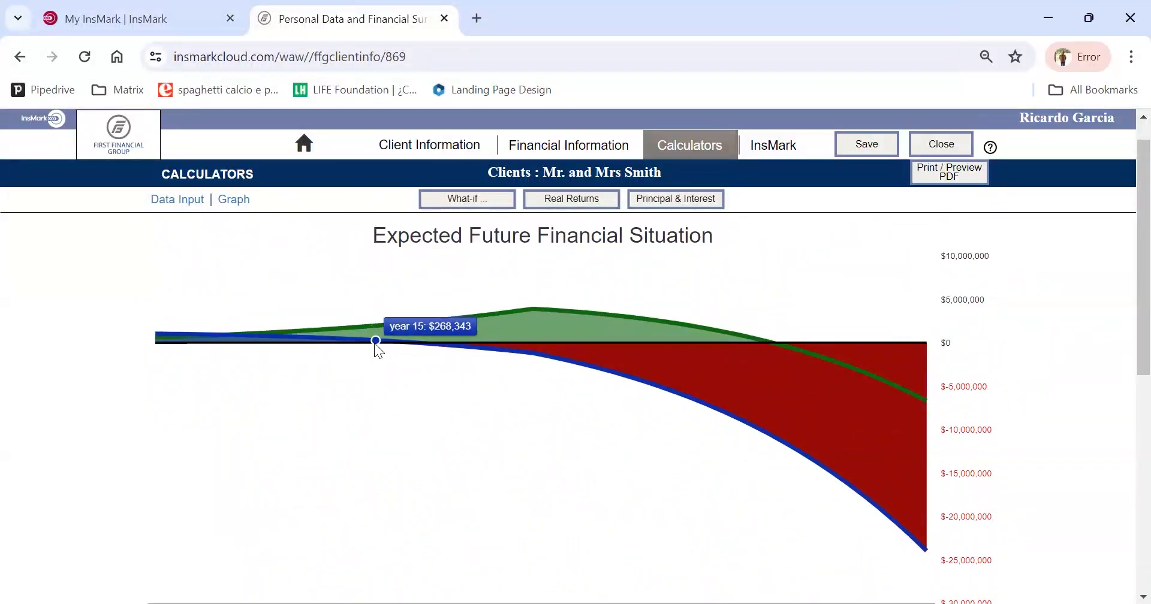
scroll(374, 343, "down", 7)
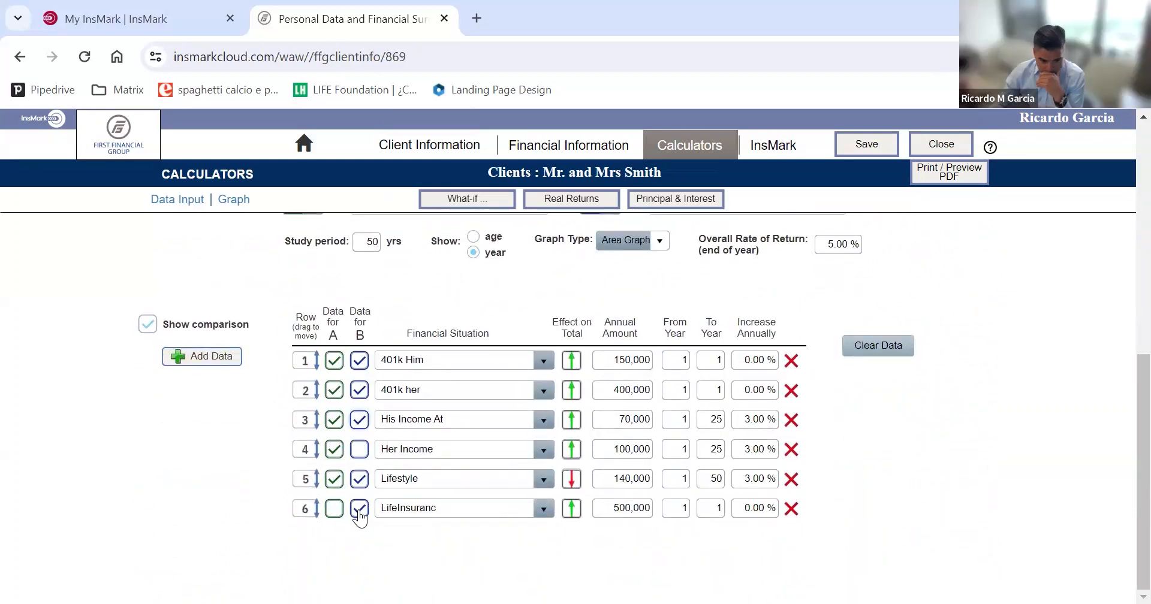
- Add a seventh data row named "add life" with an annual amount of 1,000,000
left_click(205, 358)
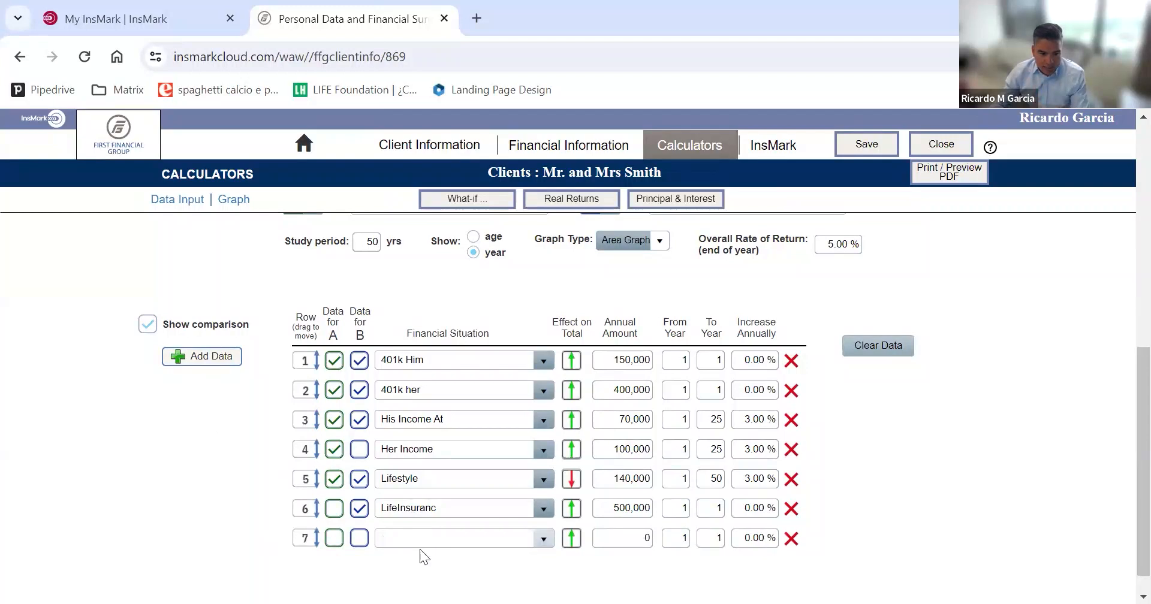
left_click(406, 539)
type("add")
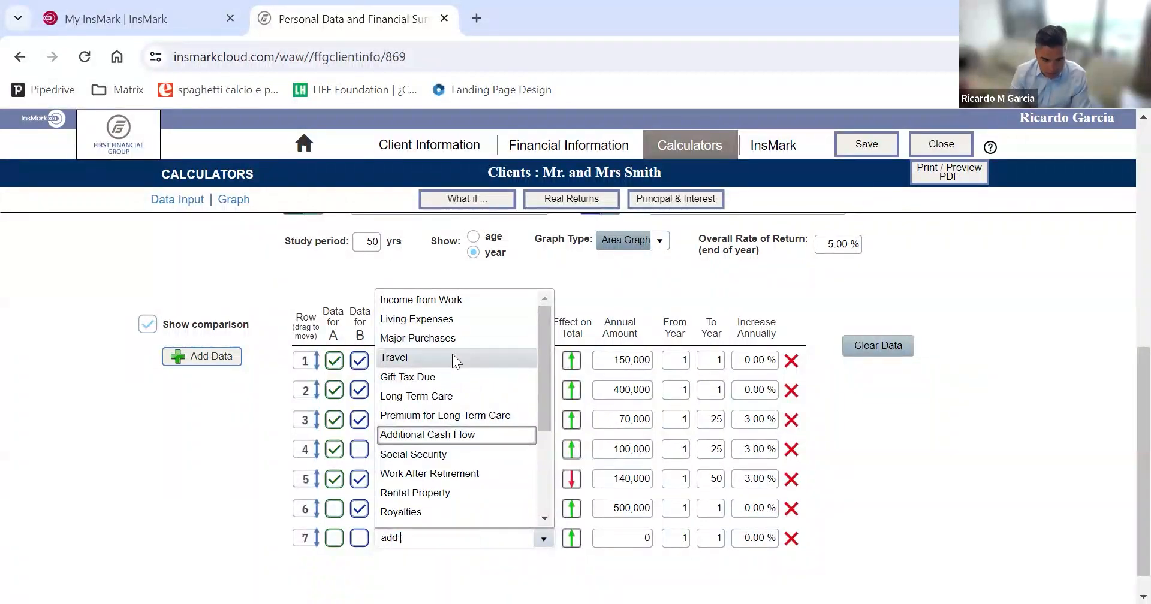
type(" life")
key("Tab")
left_click(635, 538)
type("1,0")
type("00,000")
key("Tab")
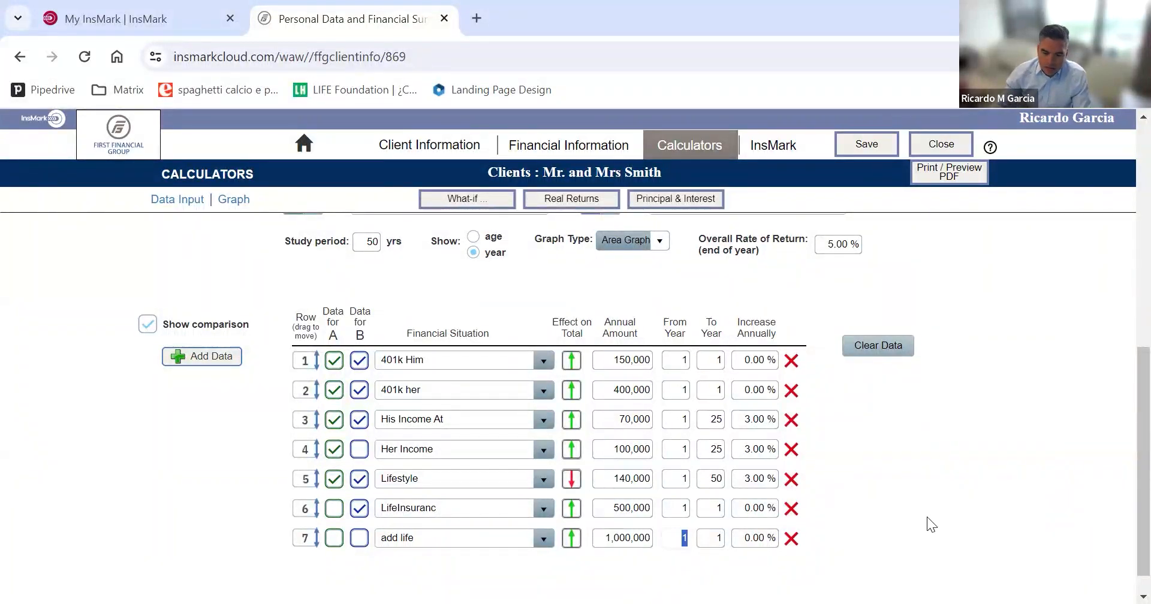
- Include the add life row in scenario B and check its curve at year 25
left_click(359, 538)
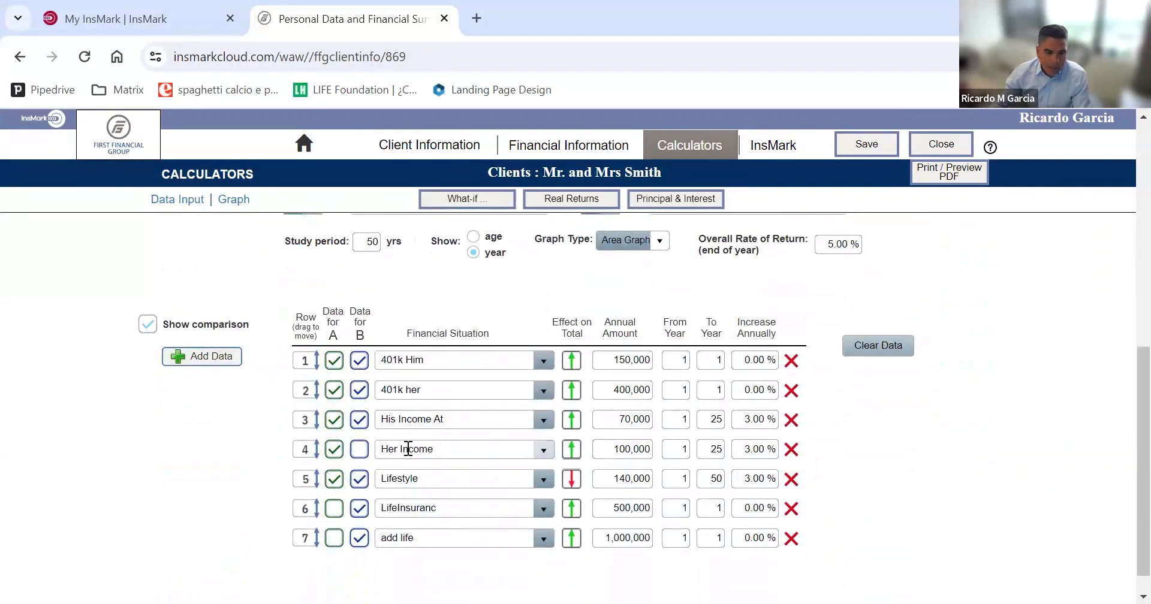
scroll(419, 444, "up", 7)
mouse_move(535, 315)
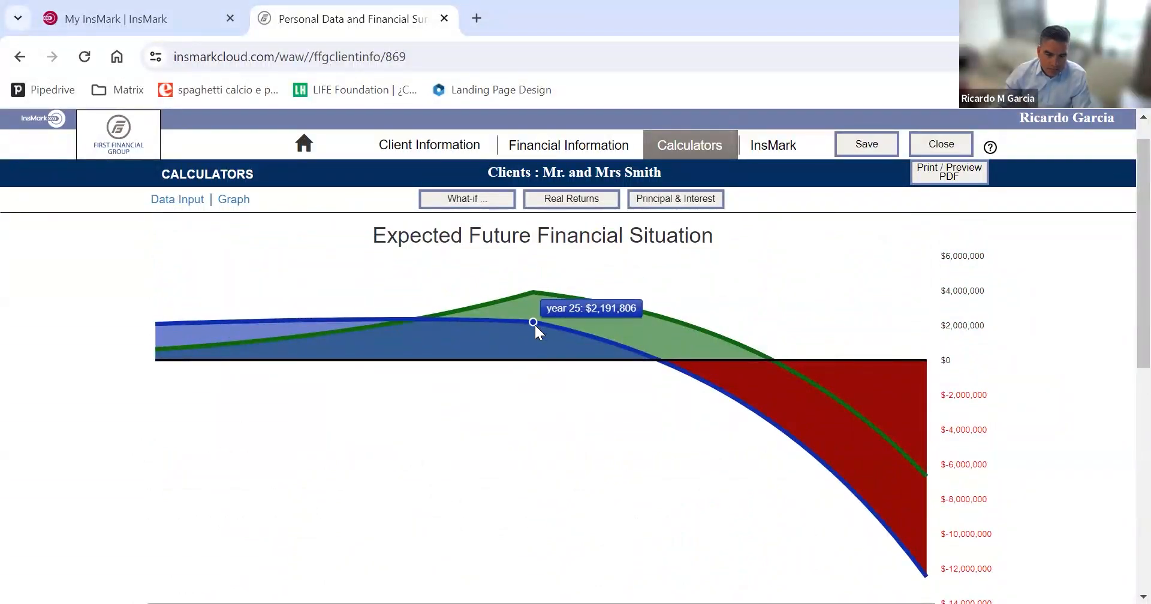
- Set the add life annual amount to 1,200,000 and compare the two curves on the graph
scroll(534, 324, "down", 7)
left_click(610, 508)
left_click(623, 508)
key("BackSpace")
type("200000")
left_click(940, 451)
scroll(525, 439, "up", 6)
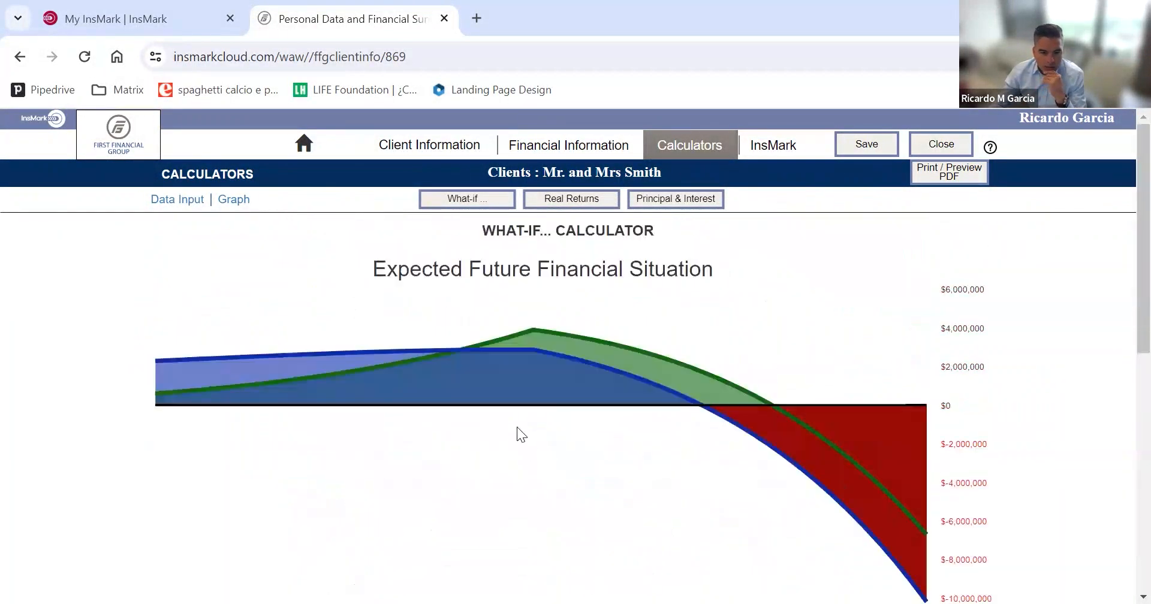
- Set the add life annual amount to 1,500,000 and check the scenario B curve at year 25
scroll(740, 509, "down", 6)
left_click(623, 570)
left_click_drag(611, 571, 626, 571)
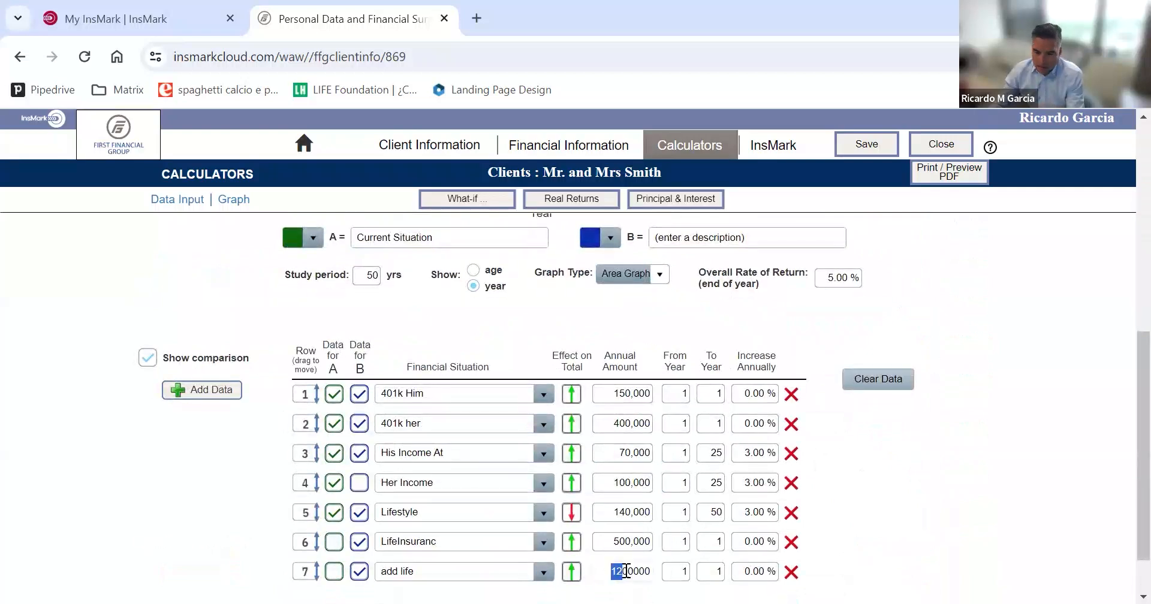
type("1")
left_click(984, 481)
scroll(982, 483, "up", 6)
scroll(729, 481, "down", 2)
scroll(660, 432, "up", 2)
mouse_move(535, 343)
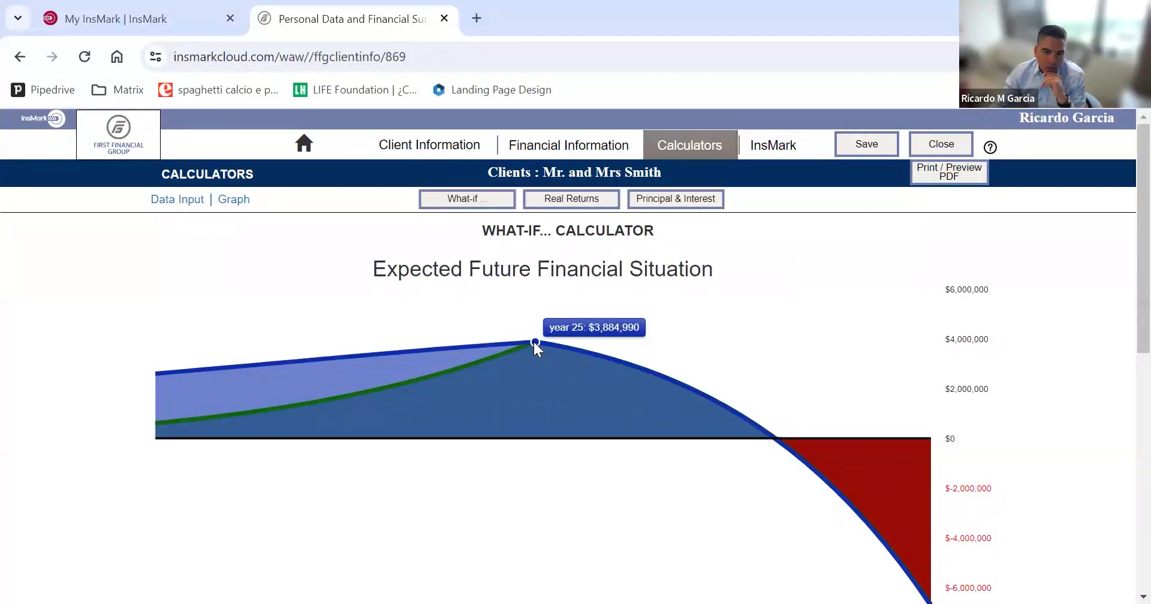
- Exclude add life and His Income At from scenario B and include Her Income again
scroll(535, 345, "down", 6)
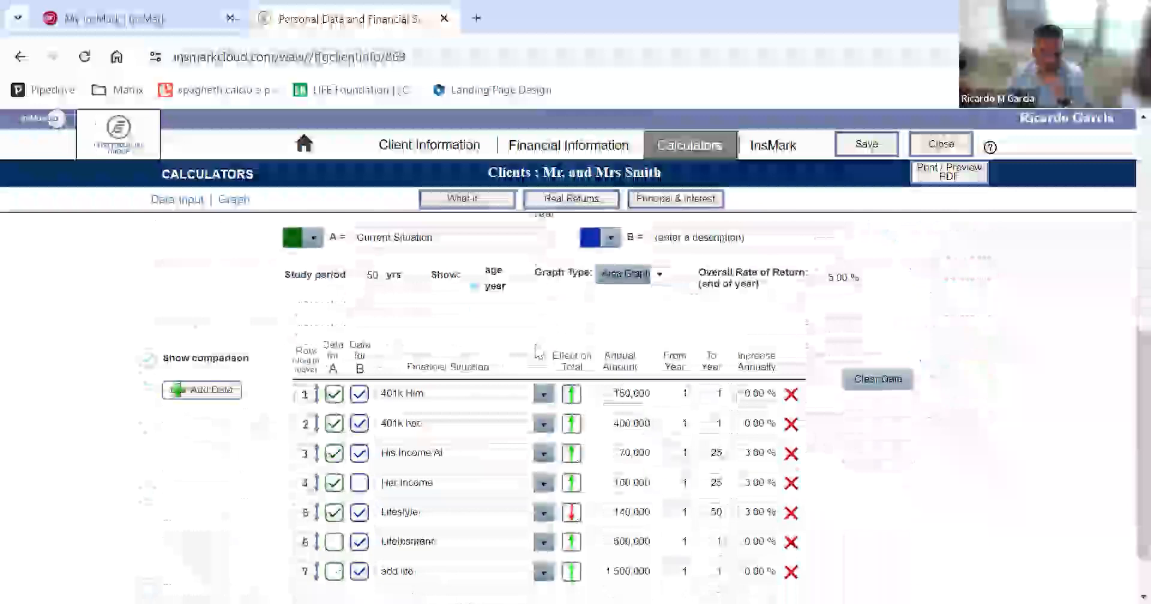
left_click(360, 573)
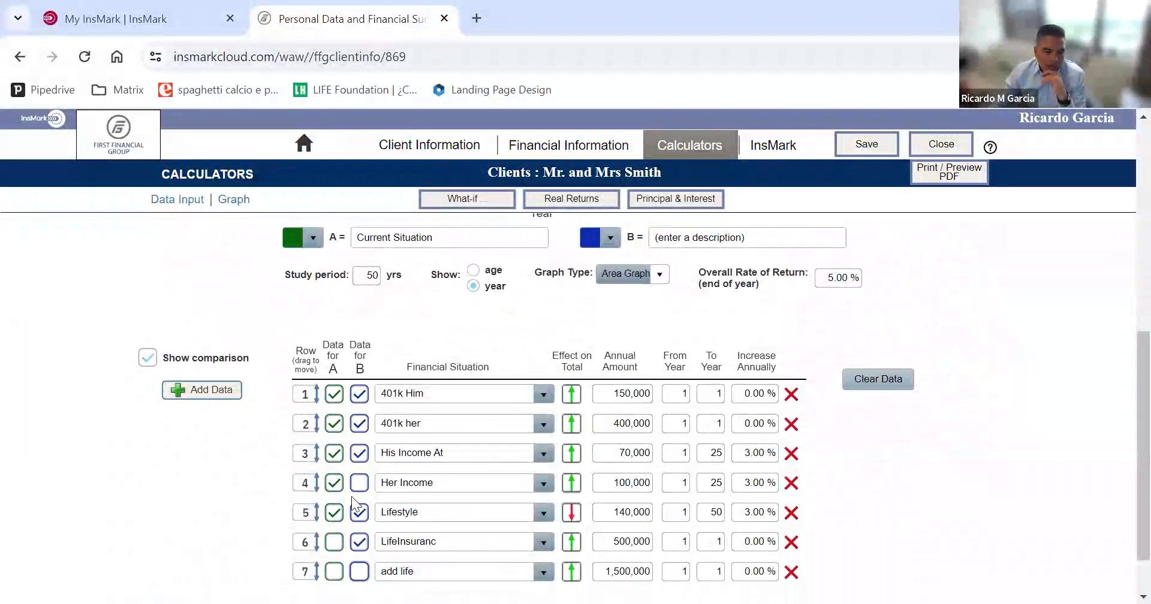
left_click(359, 483)
left_click(359, 453)
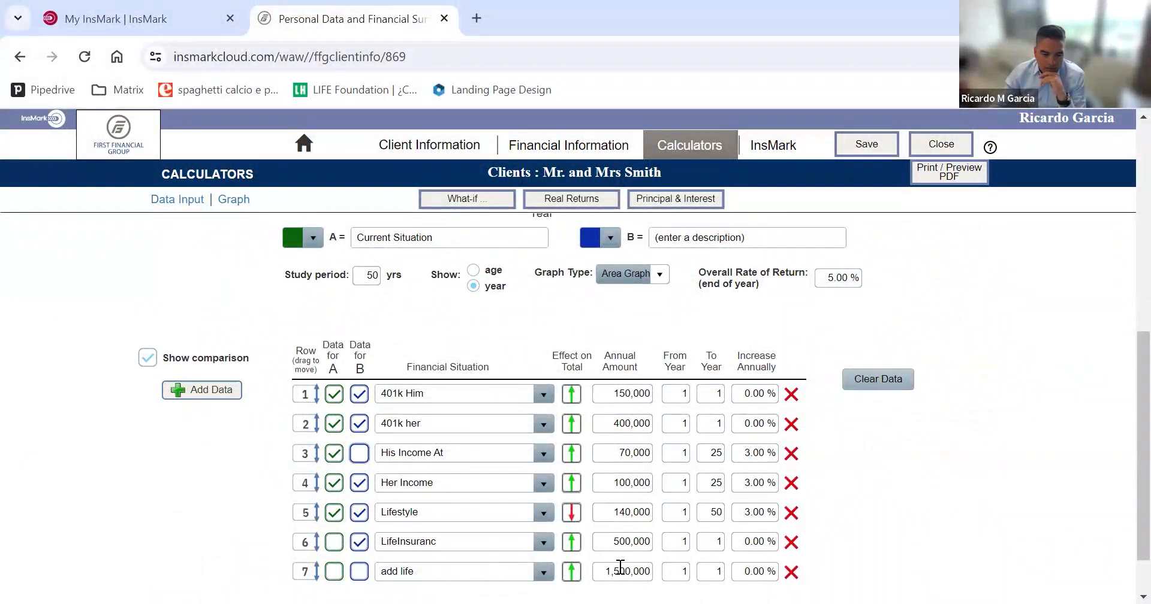
- Set the add life annual amount to 1,000,000, include the row in scenario B, and check the curve at year 25
left_click(625, 571)
left_click(625, 572)
key("BackSpace")
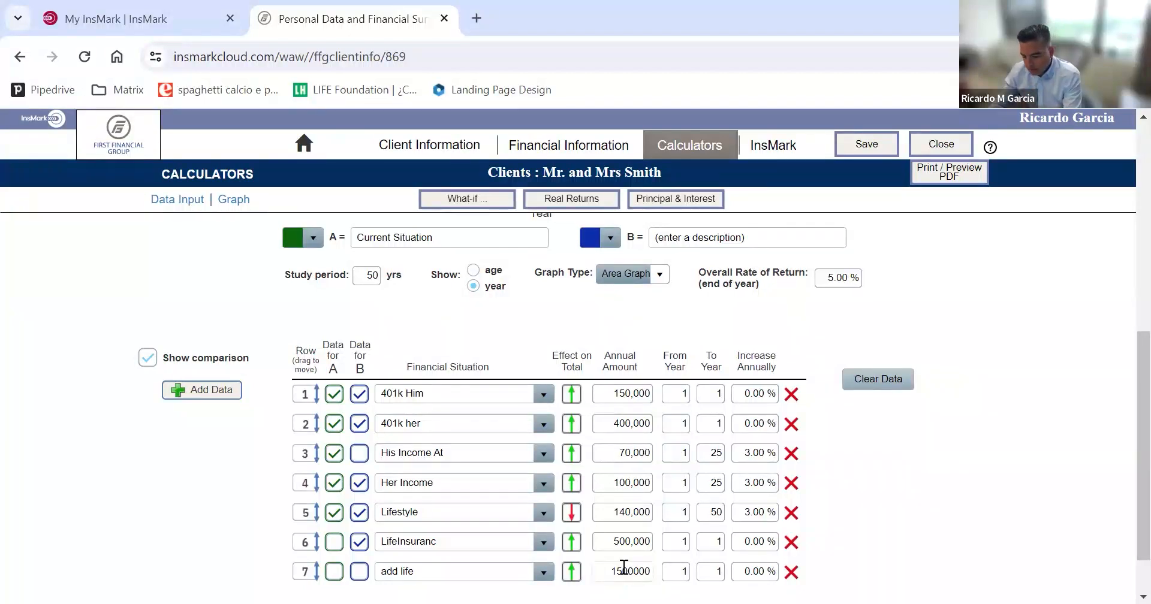
left_click(1091, 501)
scroll(498, 522, "up", 6)
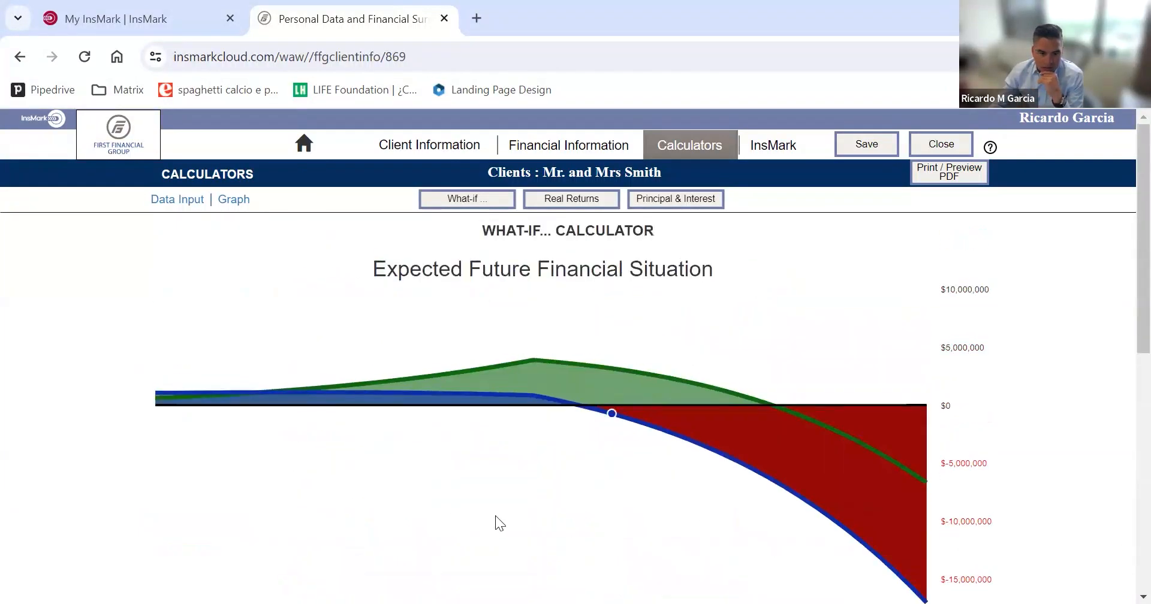
scroll(363, 583, "down", 5)
left_click(360, 572)
scroll(456, 498, "up", 6)
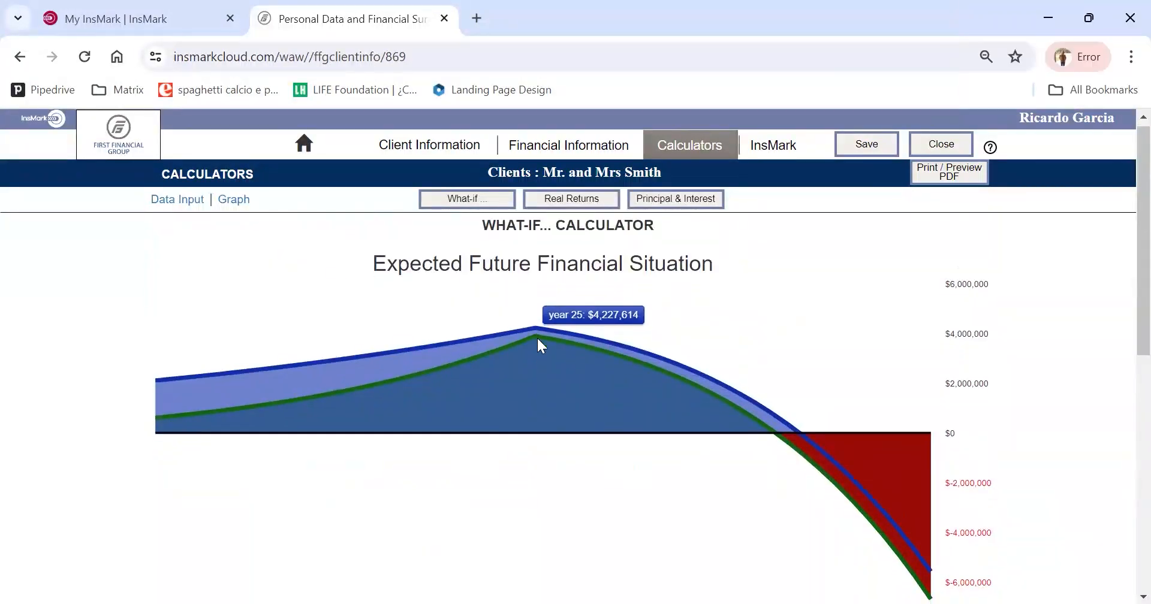
- Review the rows included in each scenario against the two curves on the graph
scroll(540, 348, "down", 6)
scroll(537, 338, "down", 3)
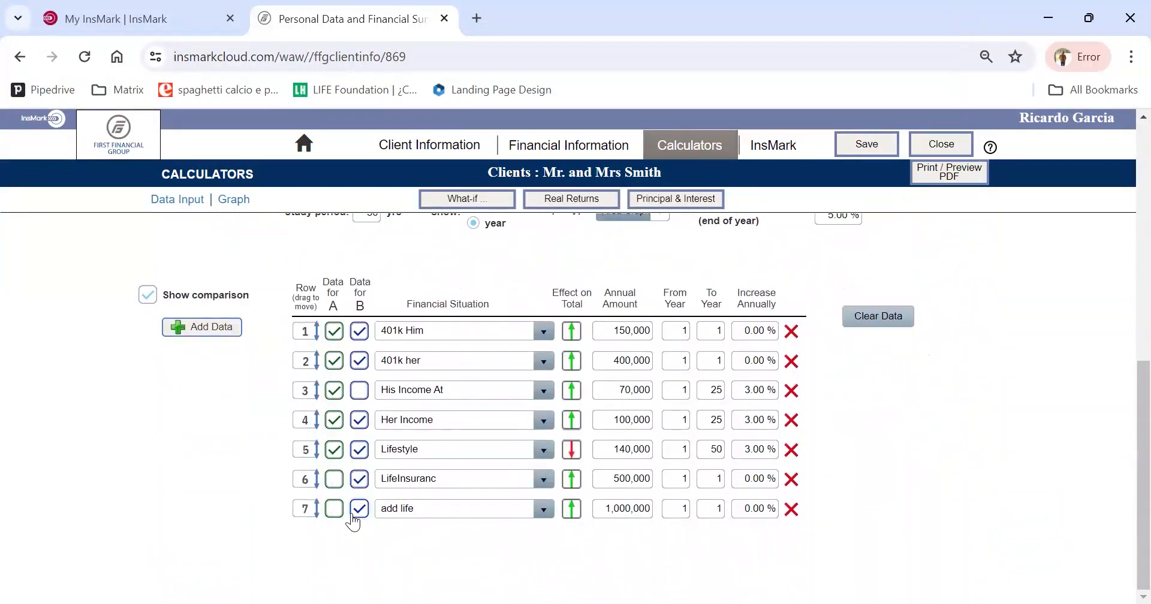
scroll(1122, 449, "up", 5)
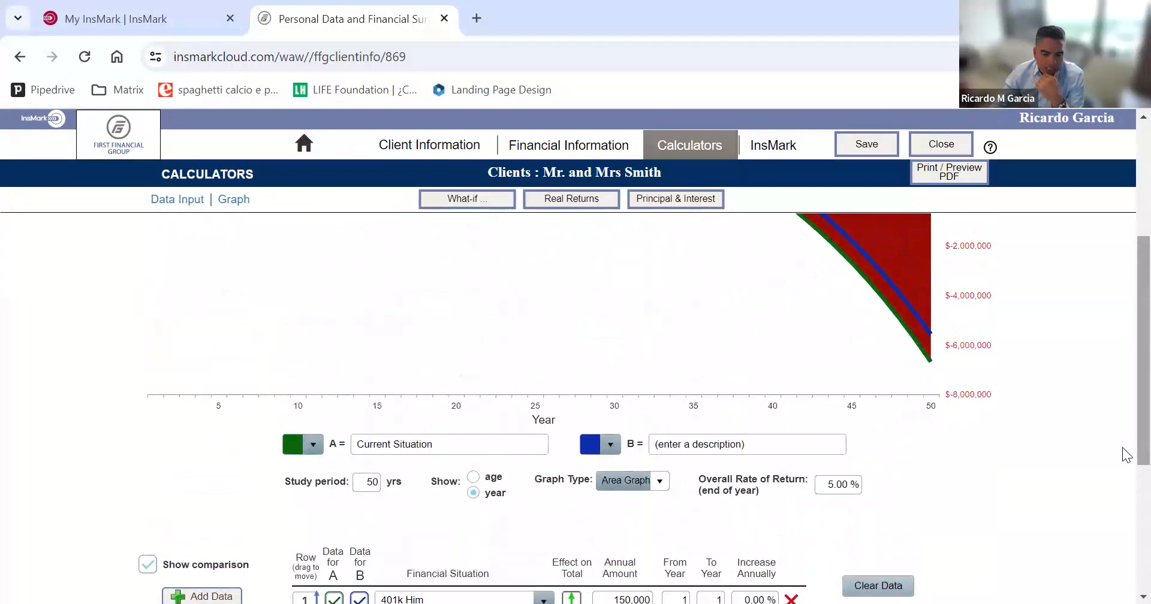
scroll(1127, 454, "up", 4)
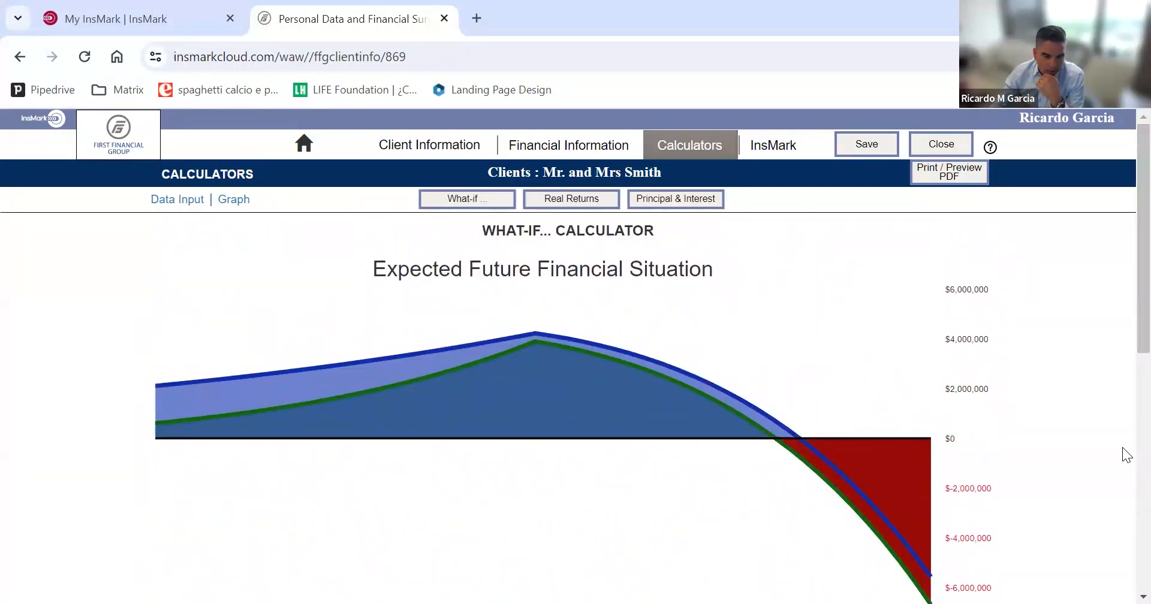
scroll(1123, 455, "down", 5)
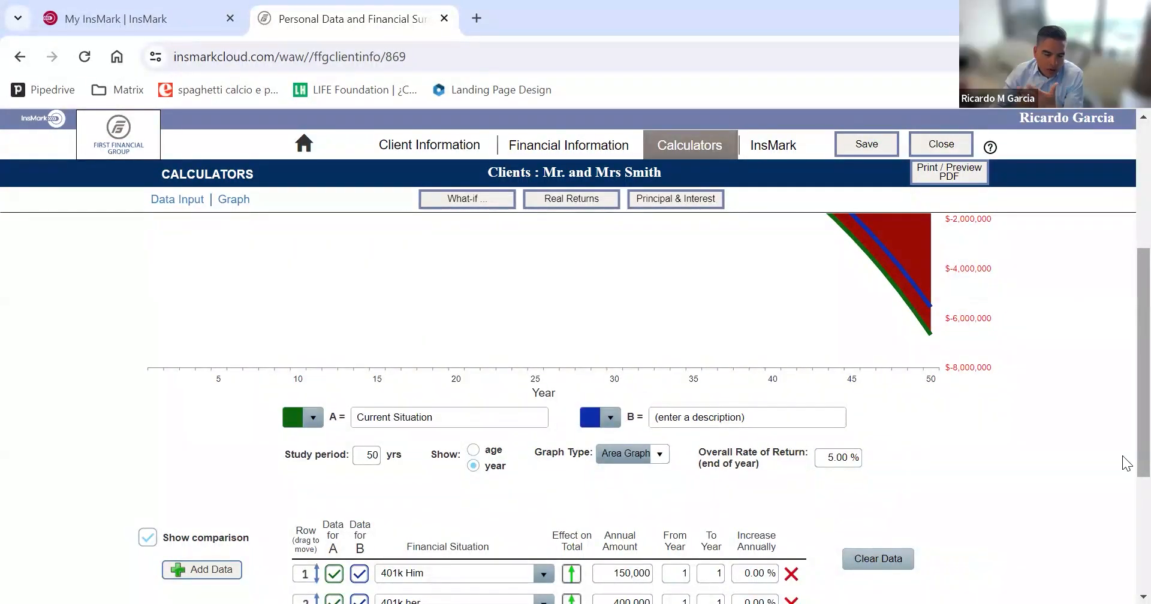
scroll(1122, 456, "down", 4)
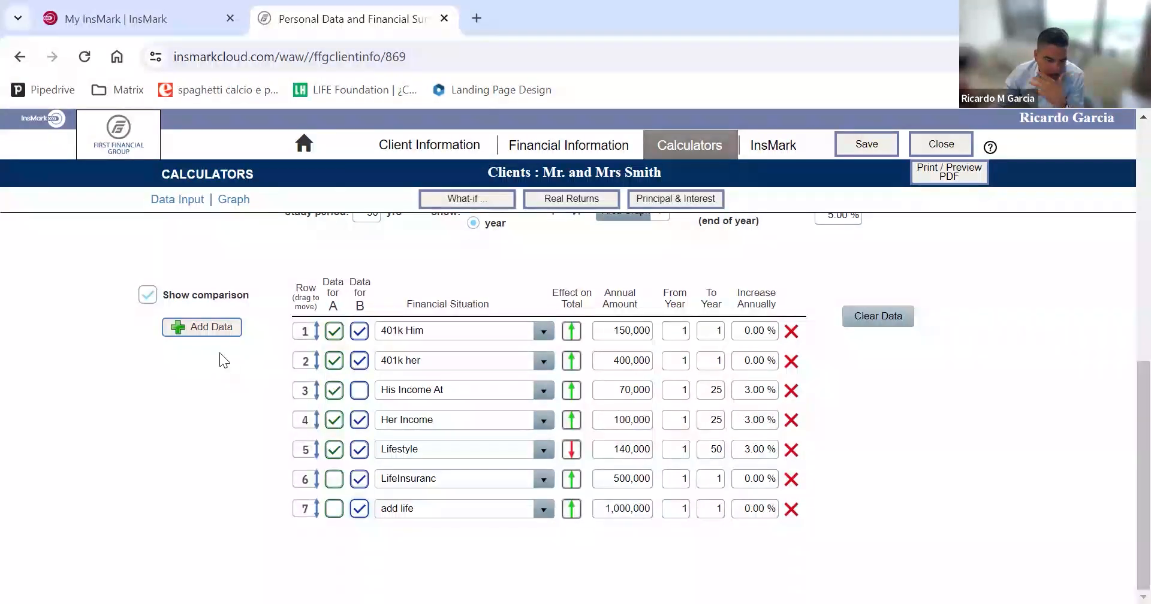
scroll(1093, 437, "up", 5)
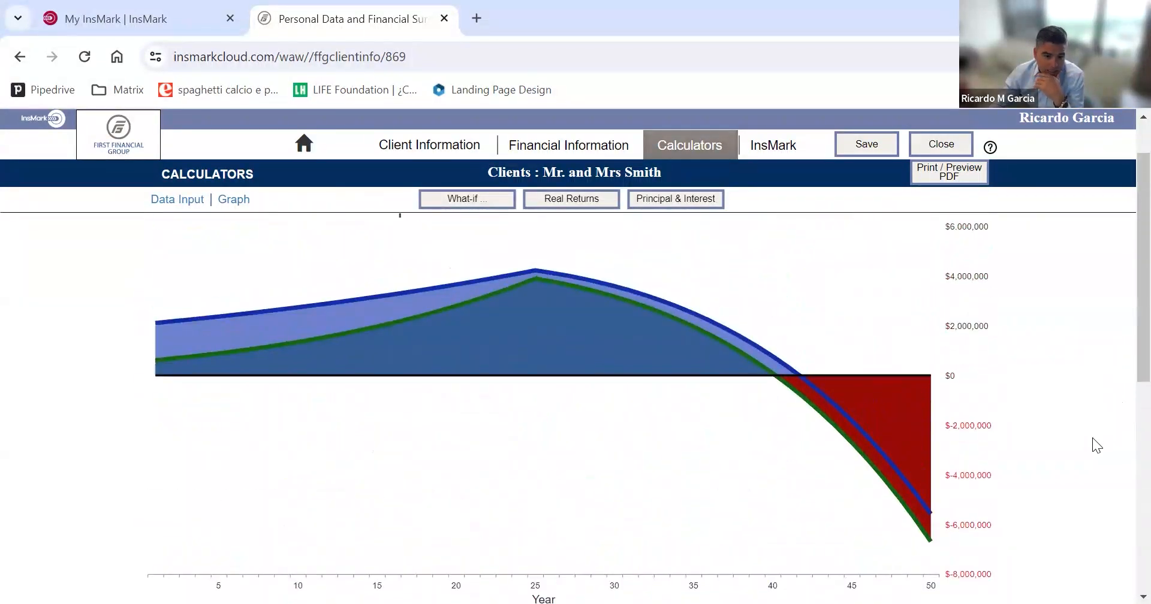
scroll(1092, 439, "down", 5)
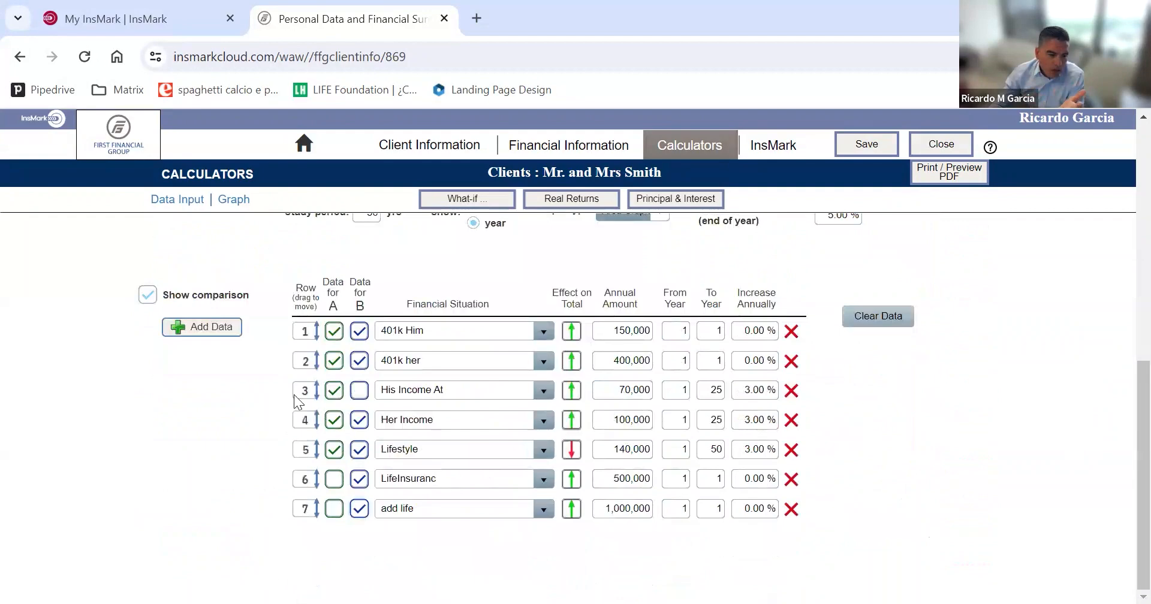
- Add an eighth data row named "law"
left_click(223, 331)
left_click(405, 539)
type("law")
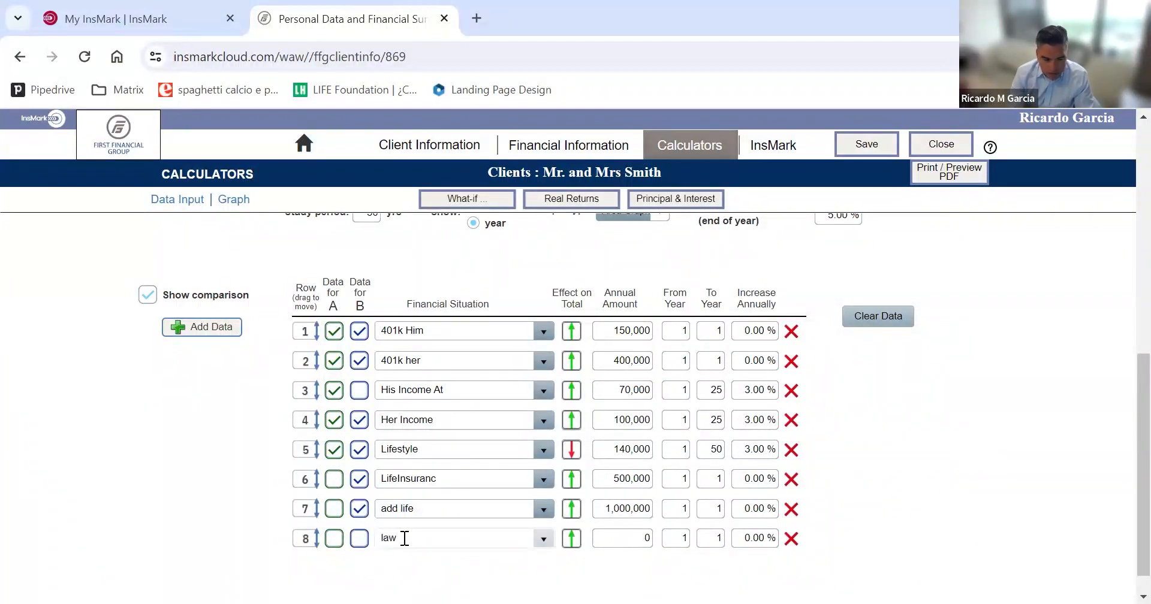
type("si")
key("BackSpace")
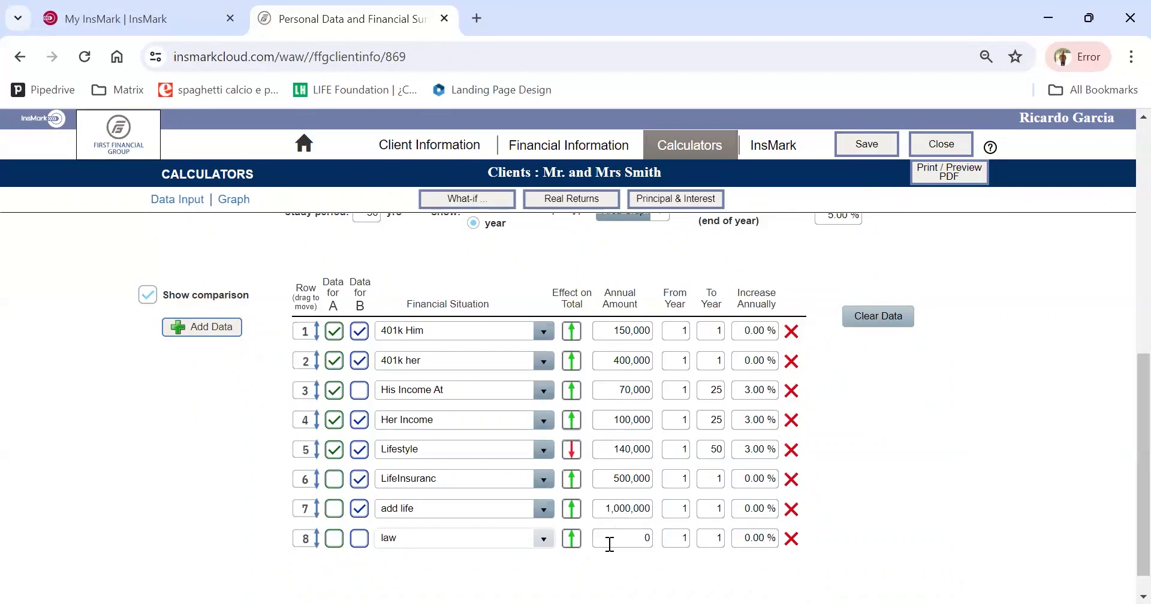
scroll(1051, 405, "up", 5)
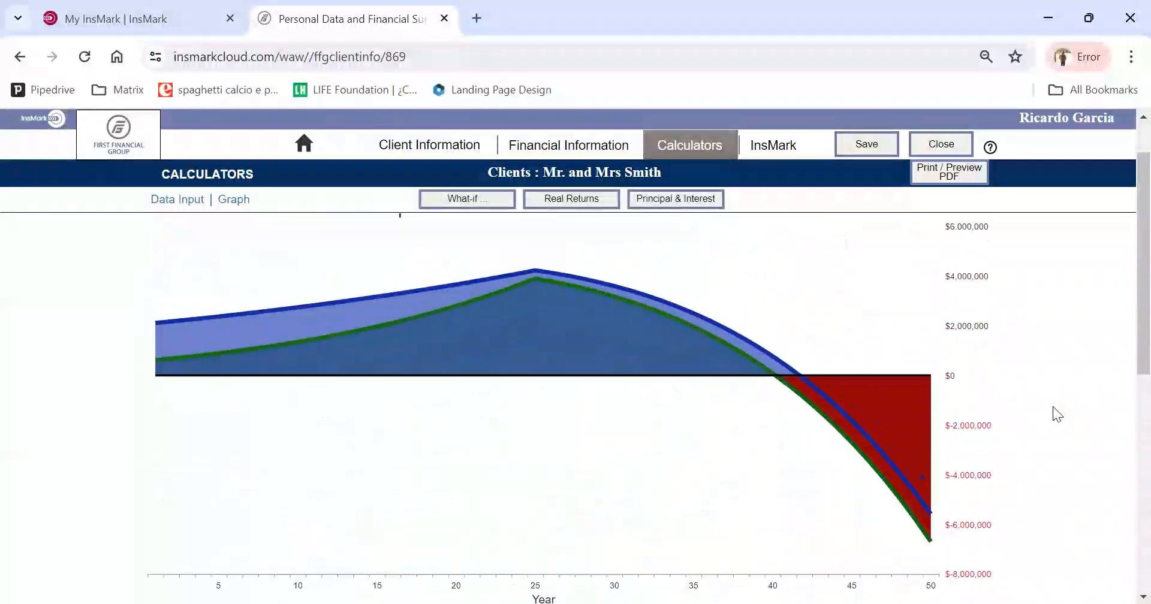
scroll(1053, 407, "down", 5)
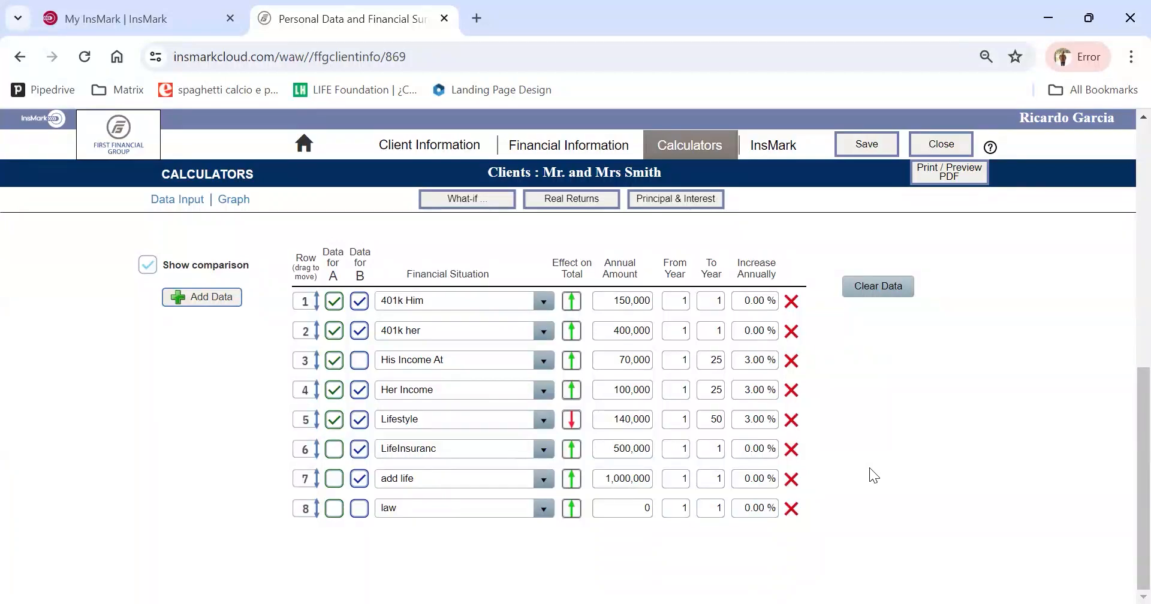
scroll(894, 442, "up", 7)
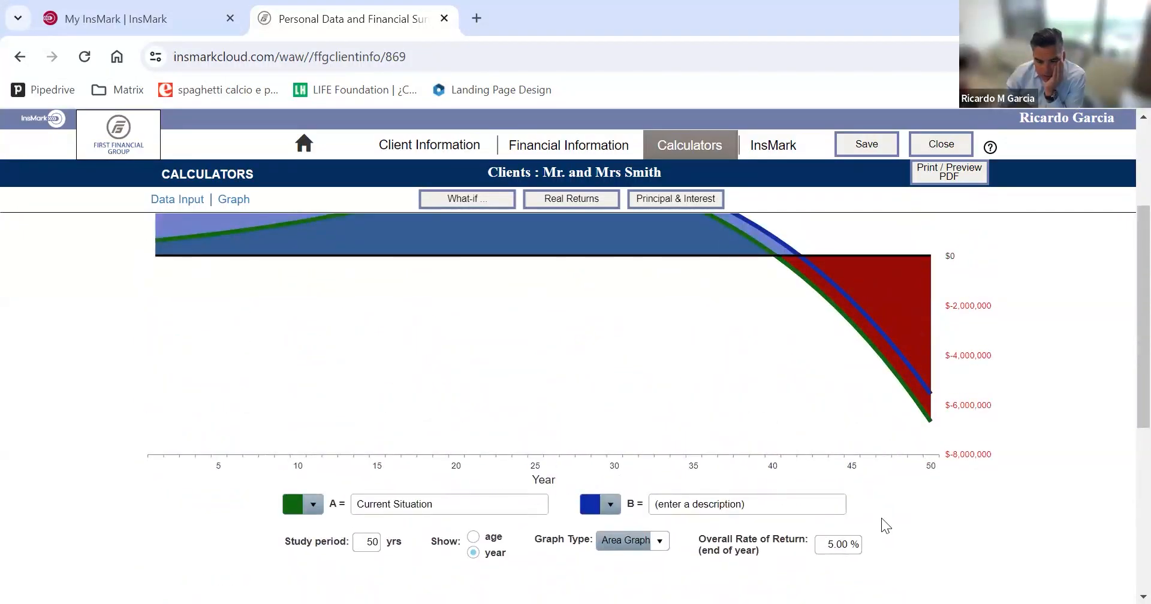
- Rename the eighth data row as "premium new LI"
scroll(906, 507, "down", 5)
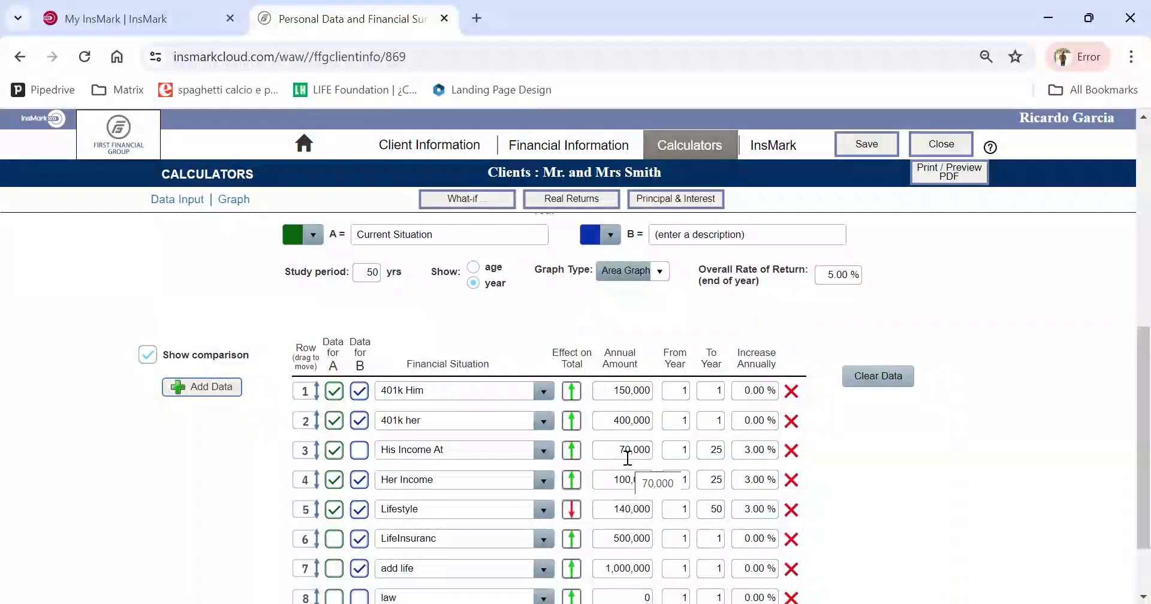
scroll(656, 392, "down", 1)
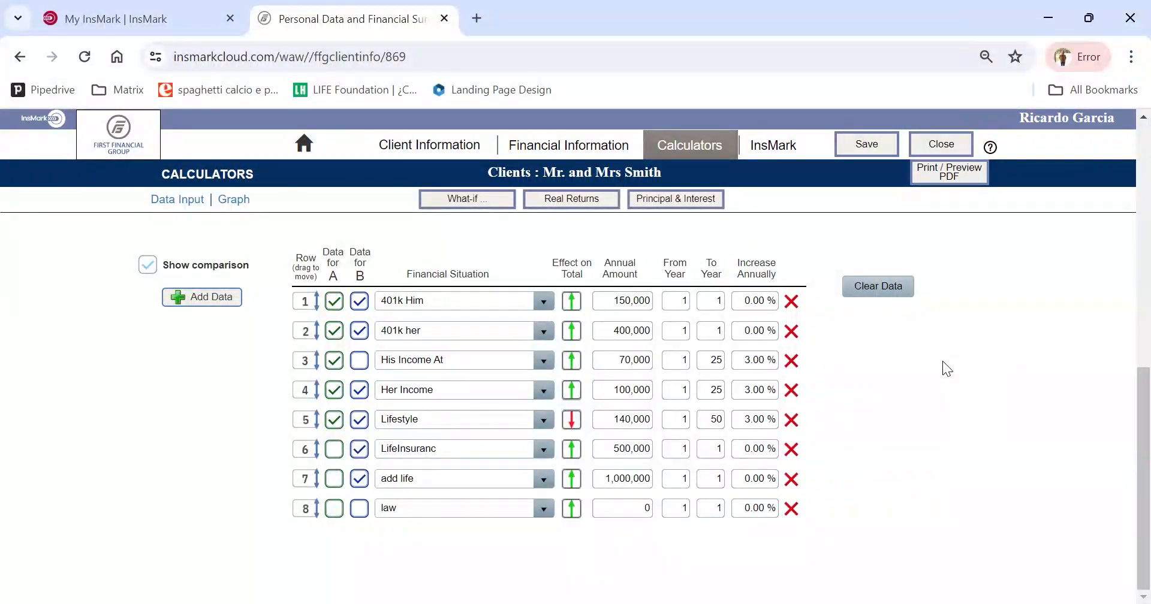
scroll(943, 361, "up", 2)
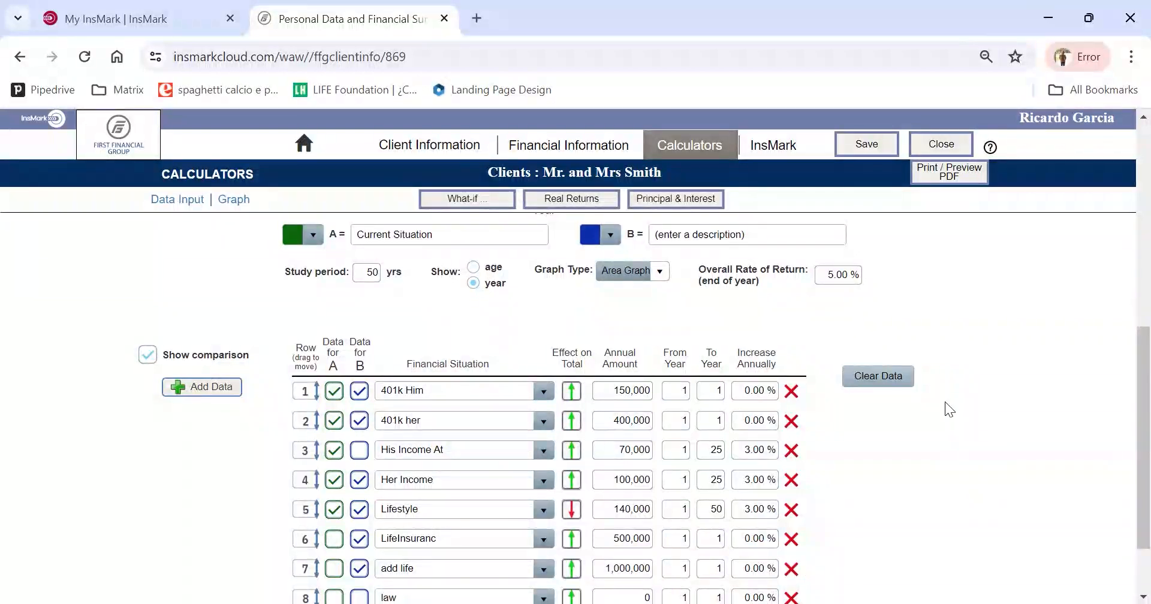
scroll(974, 349, "down", 2)
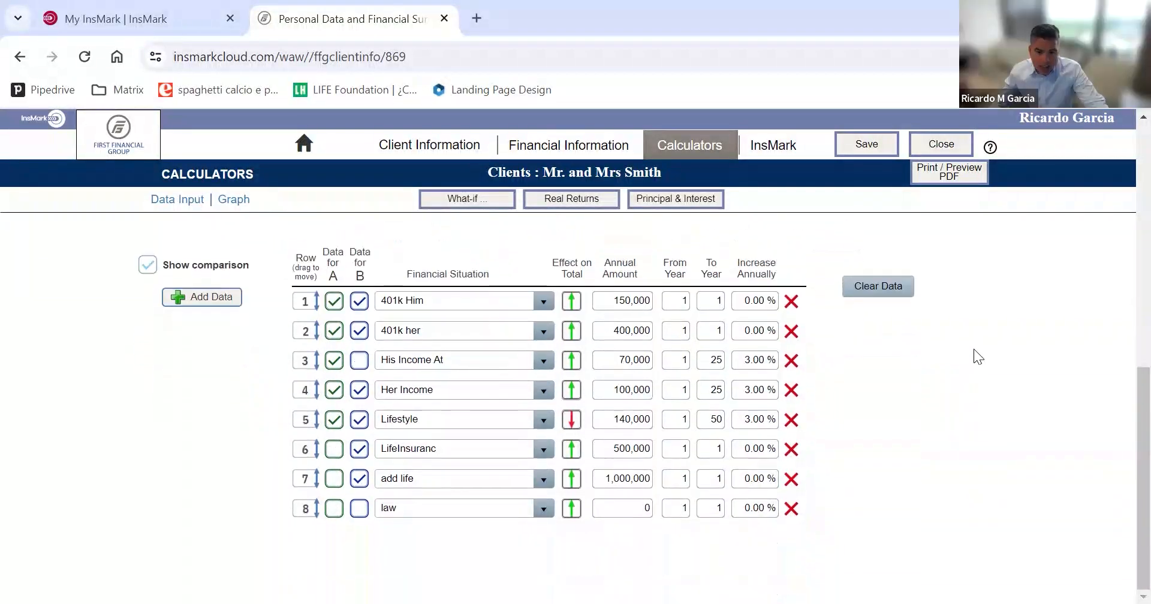
left_click(454, 511)
key("BackSpace")
key("BackSpace")
key("BackSpace")
type("premiu")
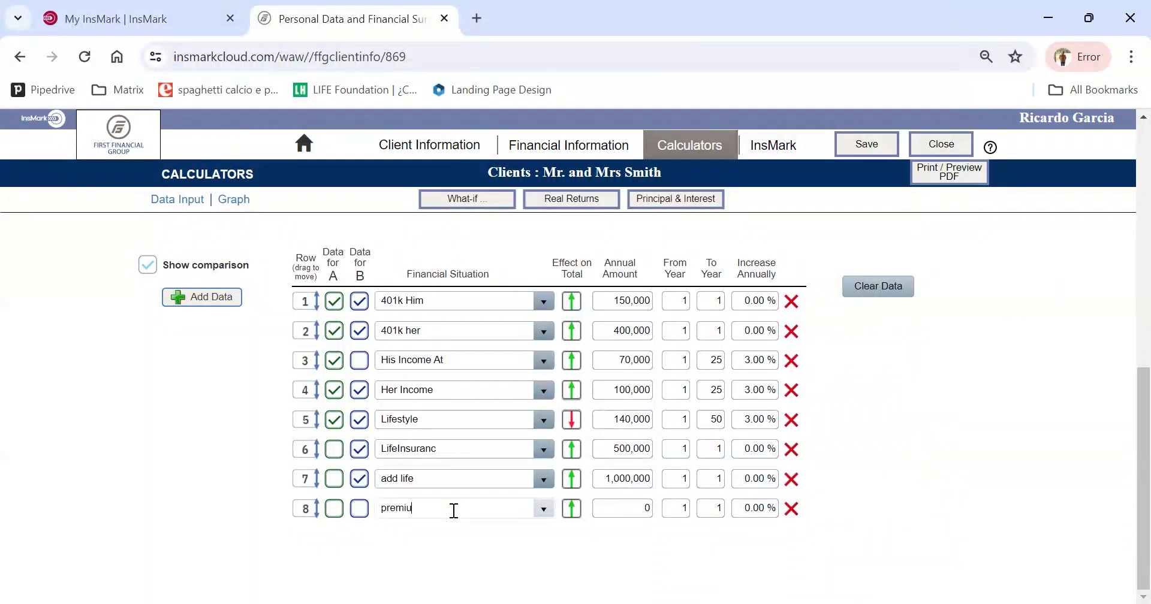
type("m new ")
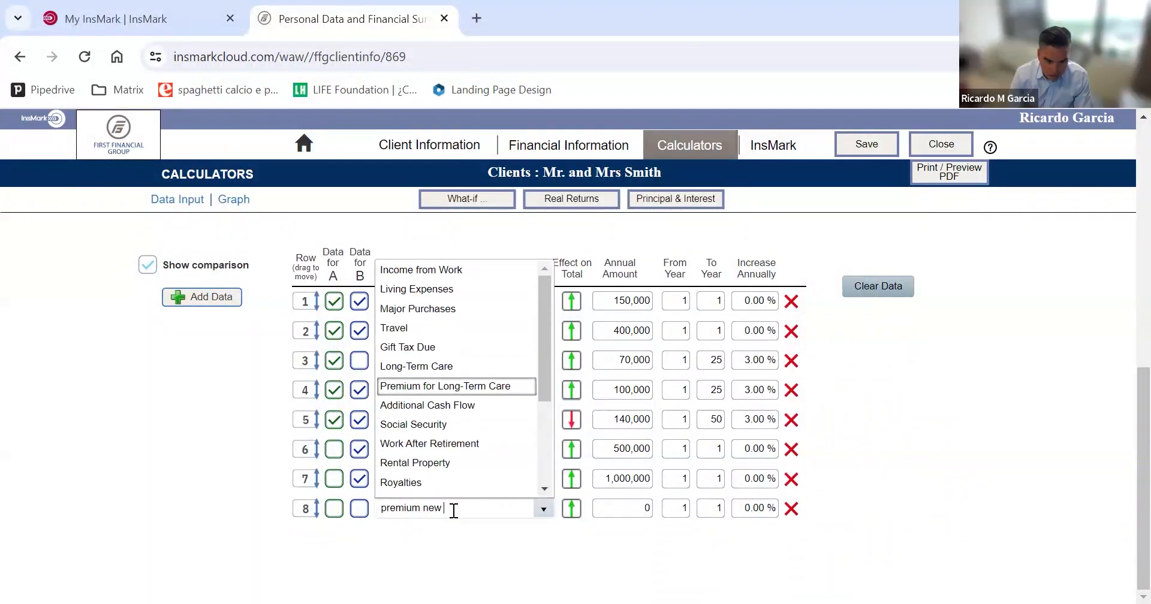
type("LI")
key("Tab")
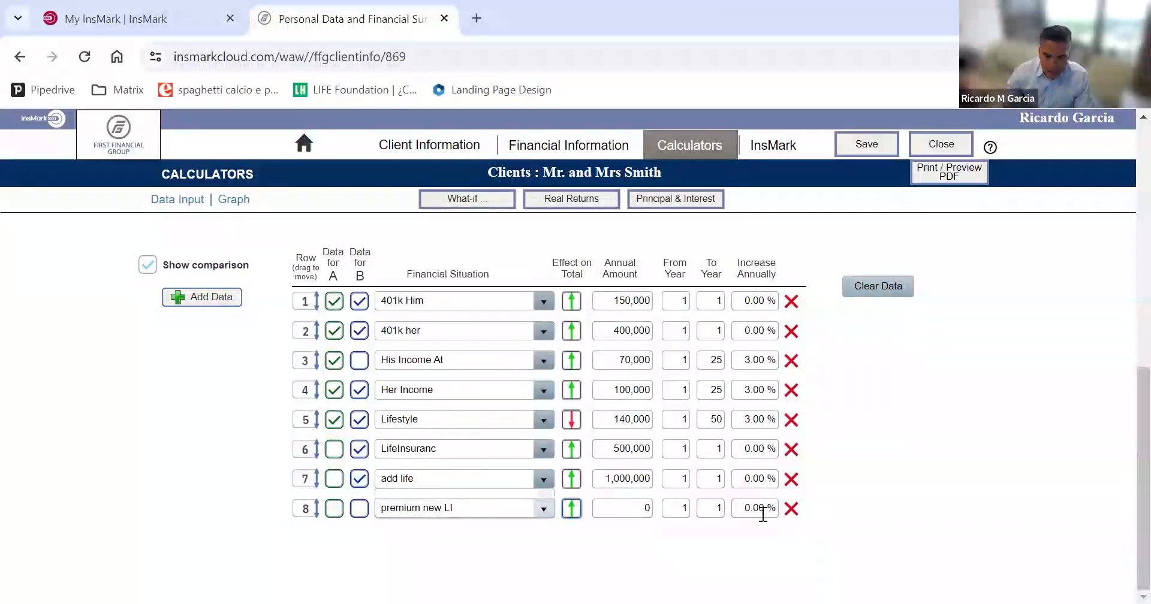
- Set the premium new LI row to an annual amount of 2,000 through year 20, reducing the total
key("Tab")
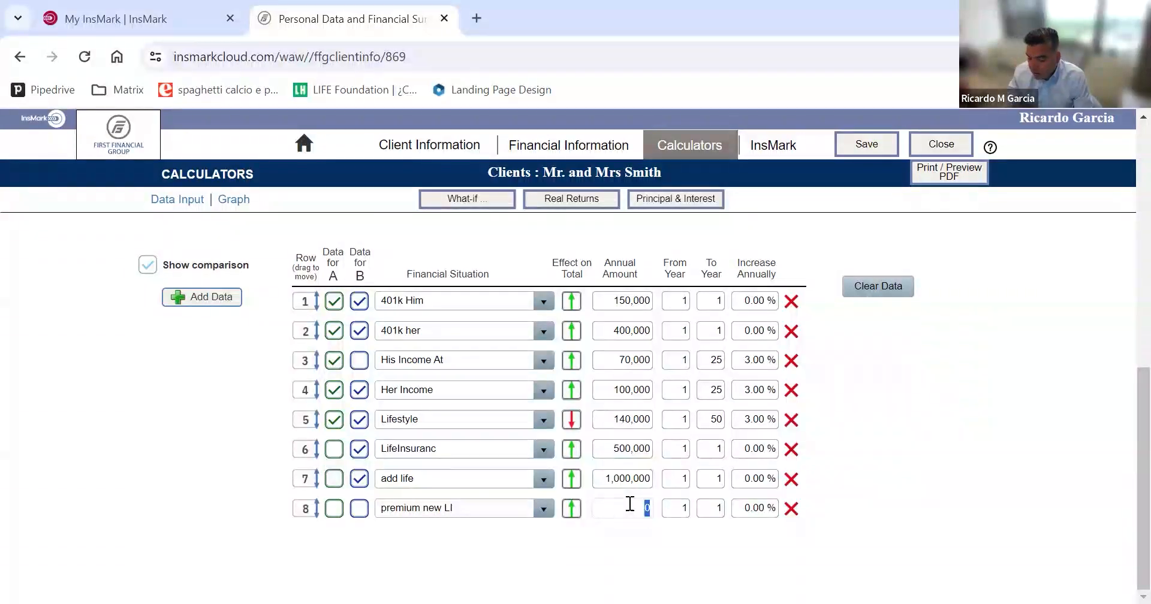
type("2000")
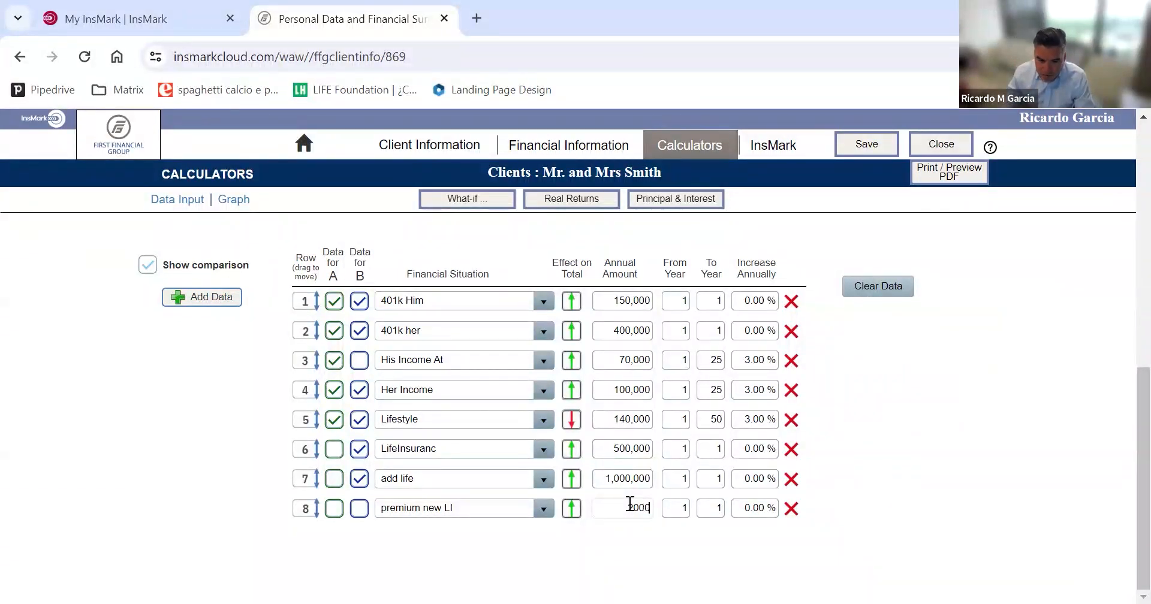
key("Tab")
key("Tab")
type("20")
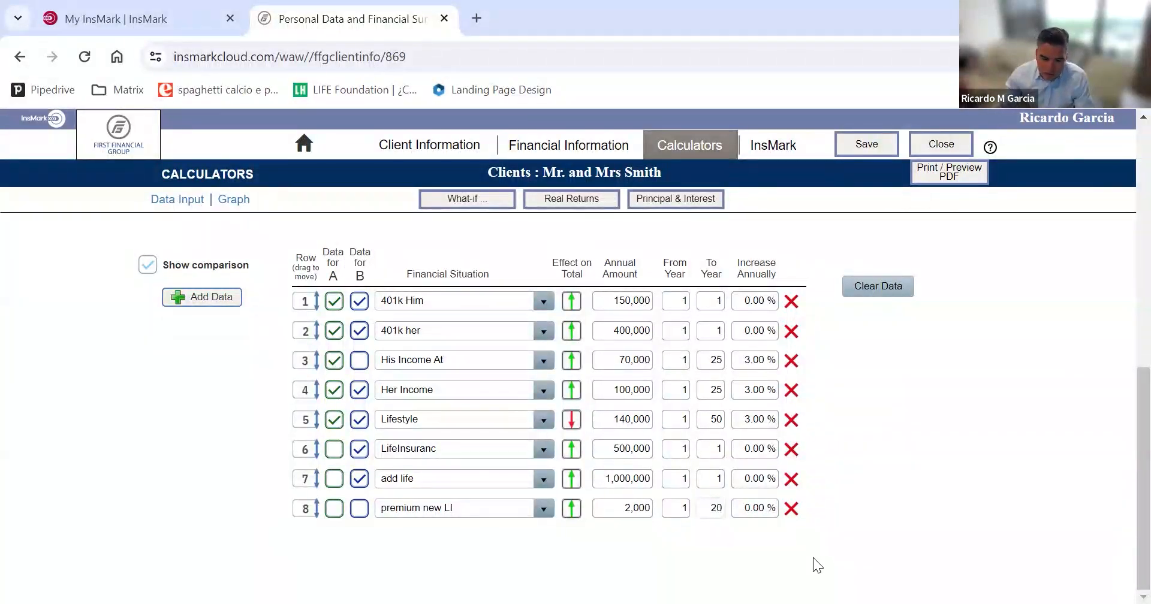
left_click(572, 508)
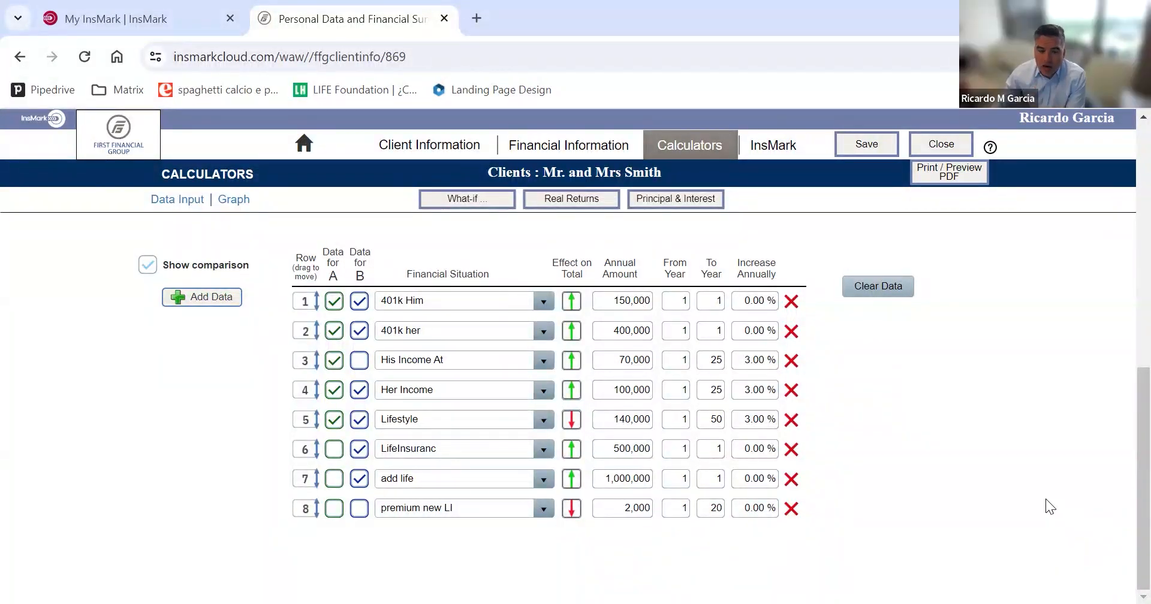
- Include the premium new LI row in scenario A
scroll(1046, 499, "up", 1)
scroll(1046, 499, "down", 1)
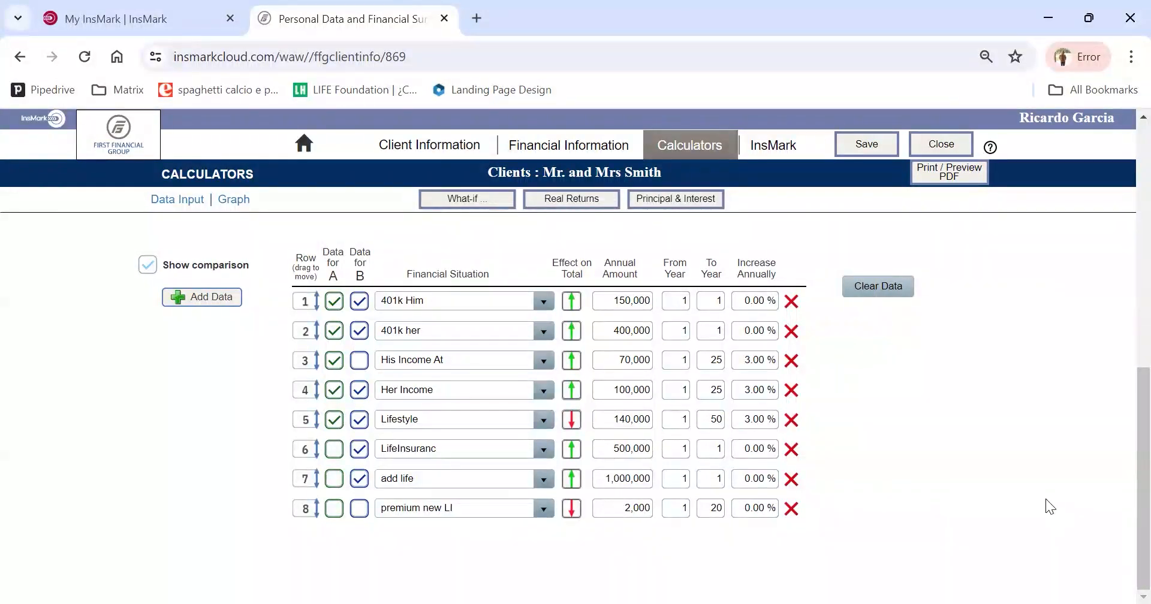
scroll(1046, 499, "up", 1)
scroll(1046, 498, "down", 1)
left_click(334, 508)
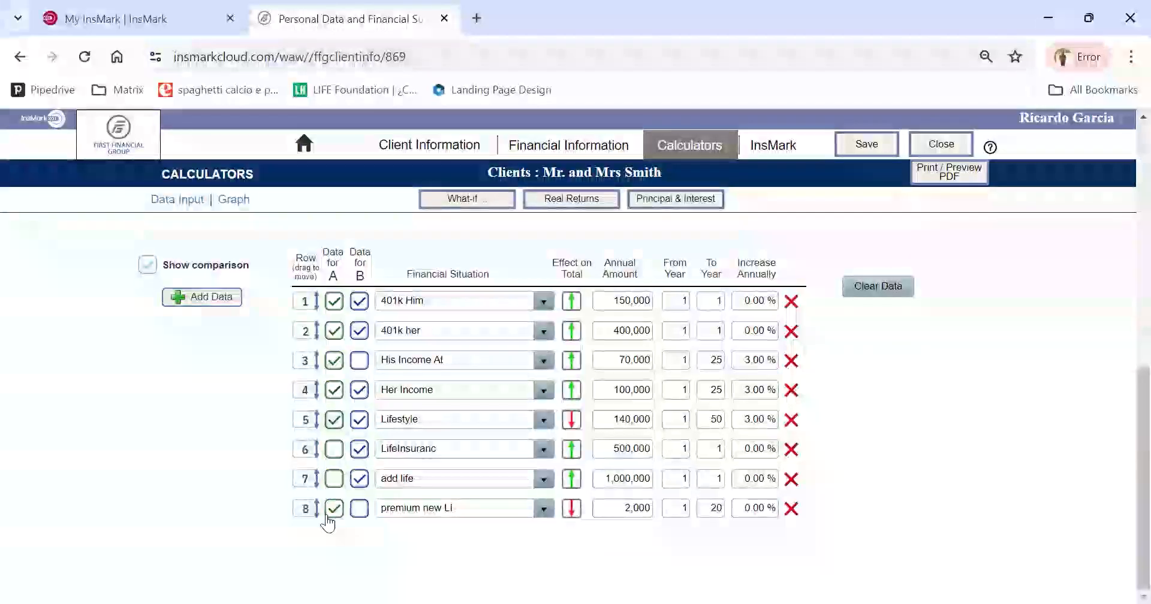
scroll(969, 436, "up", 4)
scroll(969, 437, "up", 1)
scroll(969, 437, "down", 2)
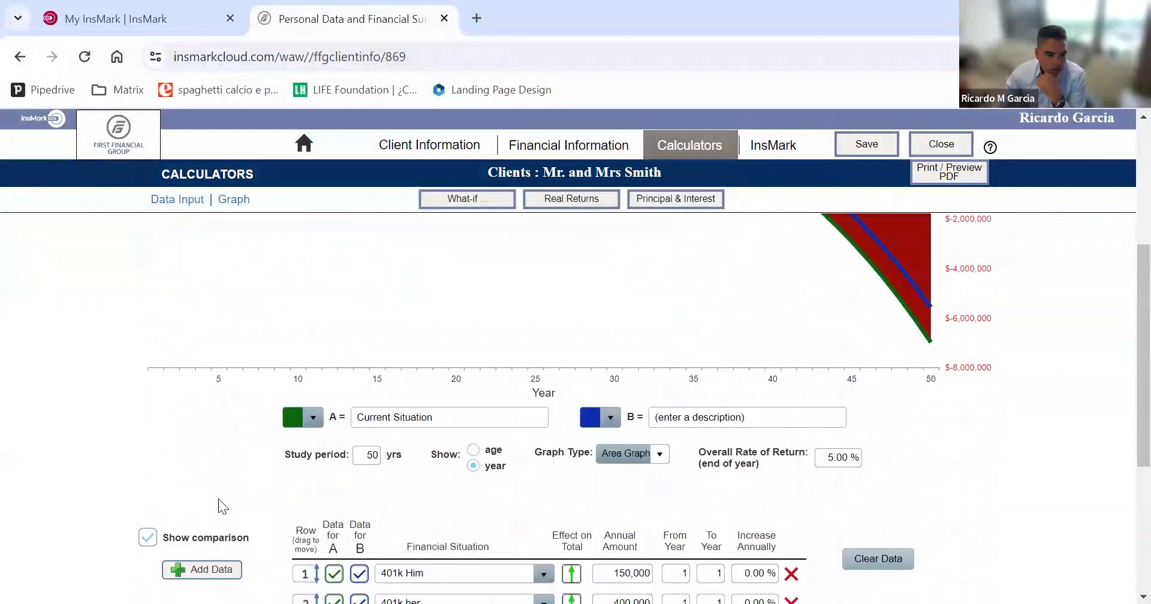
- Hide the scenario comparison and check the single curve at year 25 with the new premium included
left_click(149, 538)
scroll(600, 373, "up", 3)
mouse_move(534, 351)
scroll(567, 349, "down", 5)
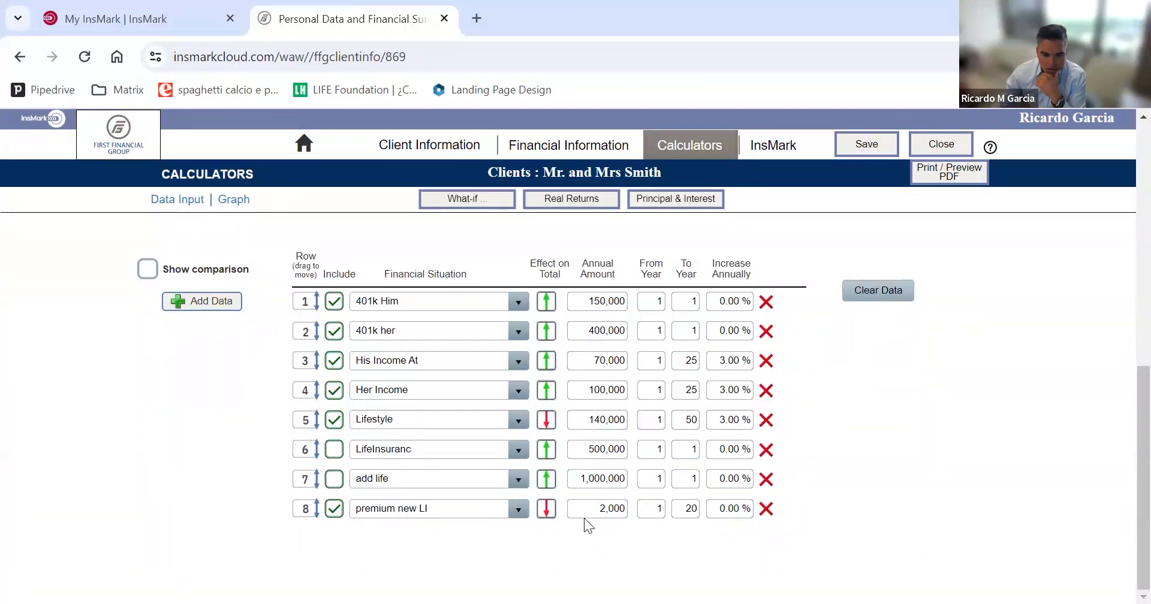
scroll(580, 422, "up", 5)
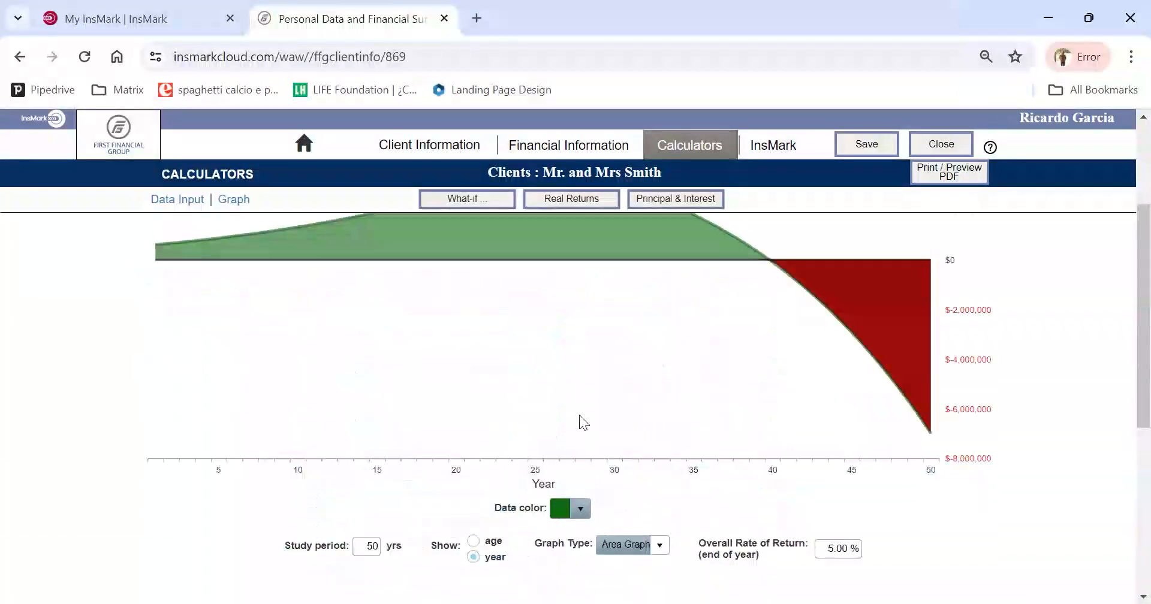
scroll(583, 388, "down", 5)
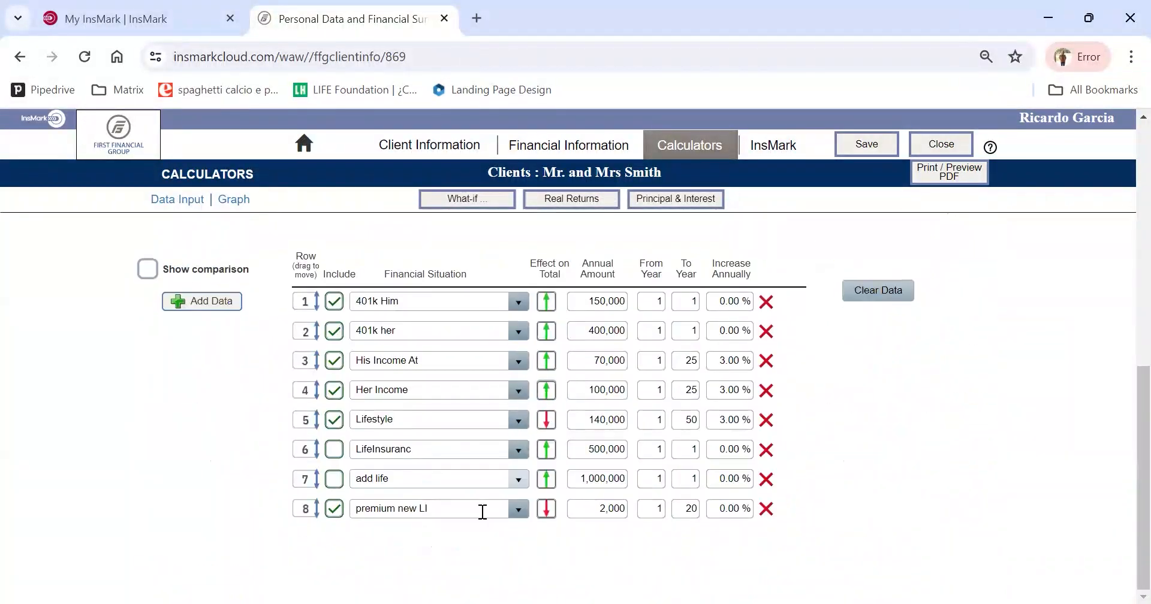
scroll(855, 444, "up", 5)
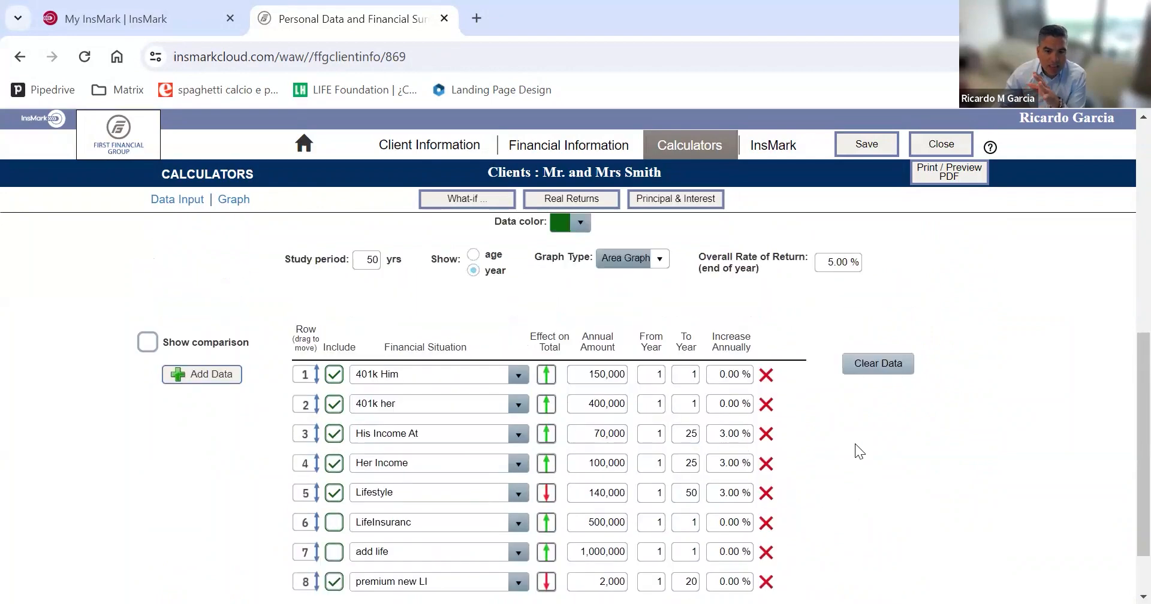
scroll(741, 447, "up", 2)
scroll(413, 436, "down", 6)
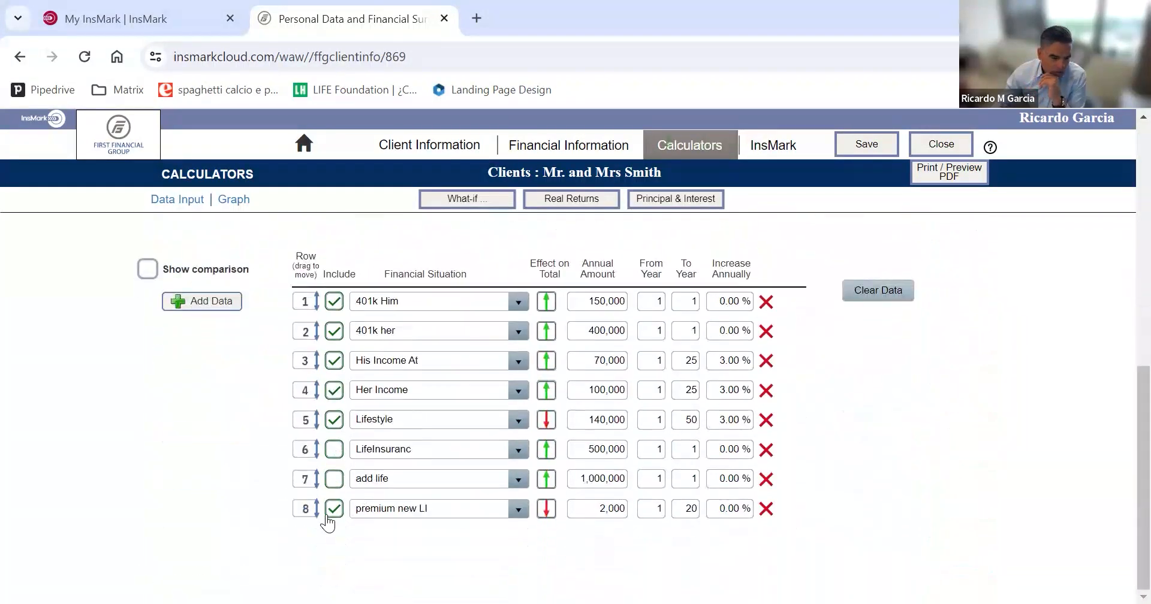
- Exclude the premium new LI row and check the curve at year 25 without it
left_click(335, 509)
scroll(1121, 432, "up", 5)
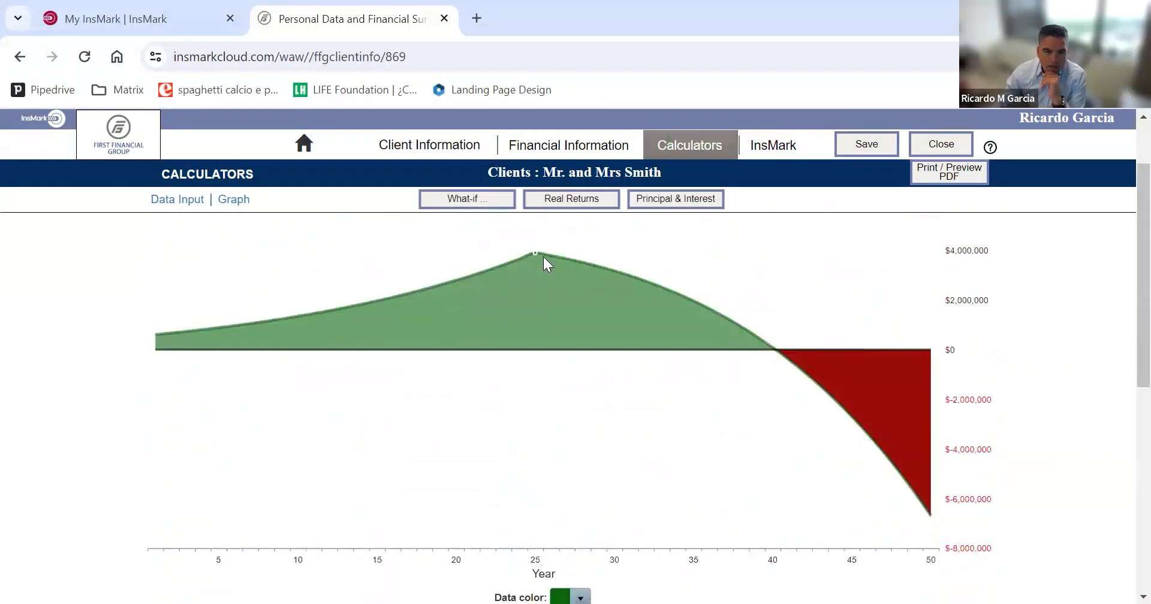
mouse_move(538, 253)
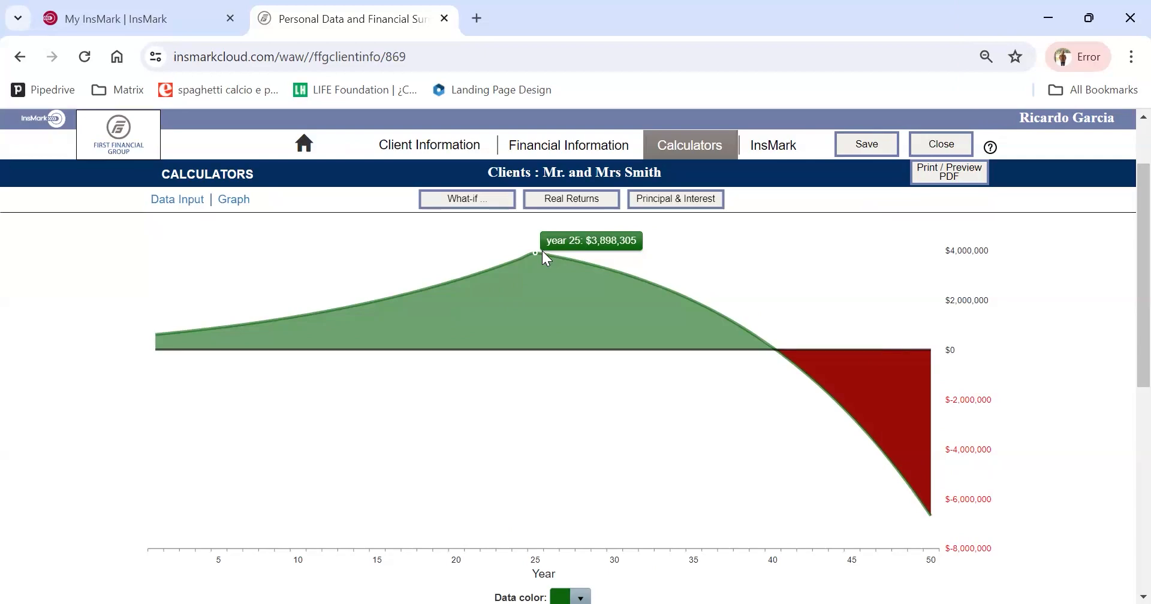
scroll(542, 250, "down", 5)
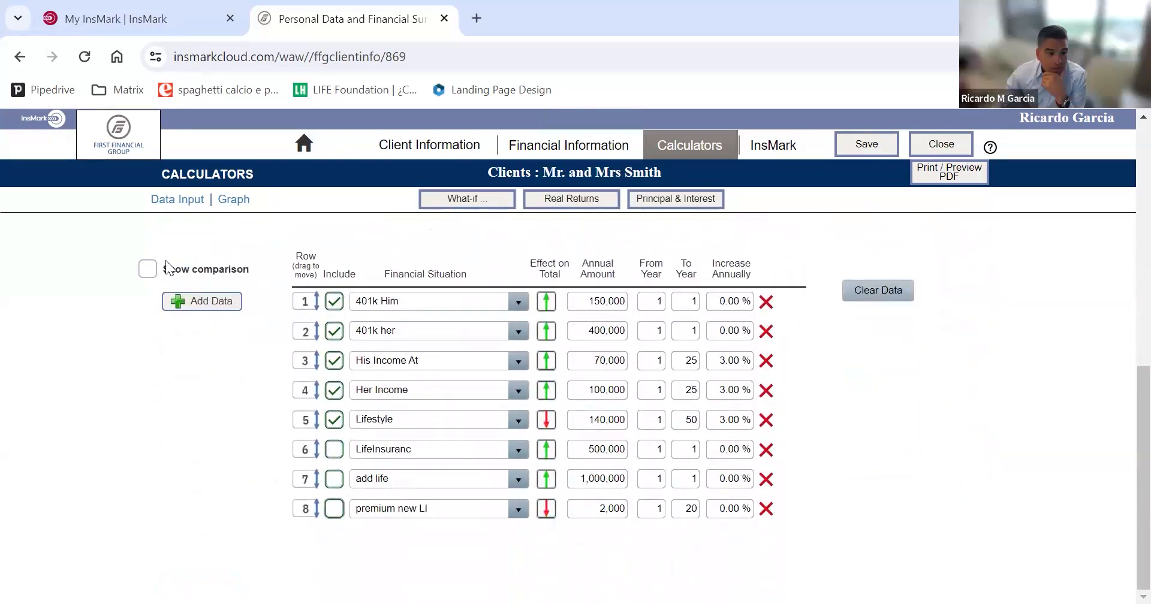
- Show the scenario comparison again, exclude add life from scenario B, and check the Current Situation curve at year 25
left_click(147, 276)
left_click(360, 367)
left_click(360, 483)
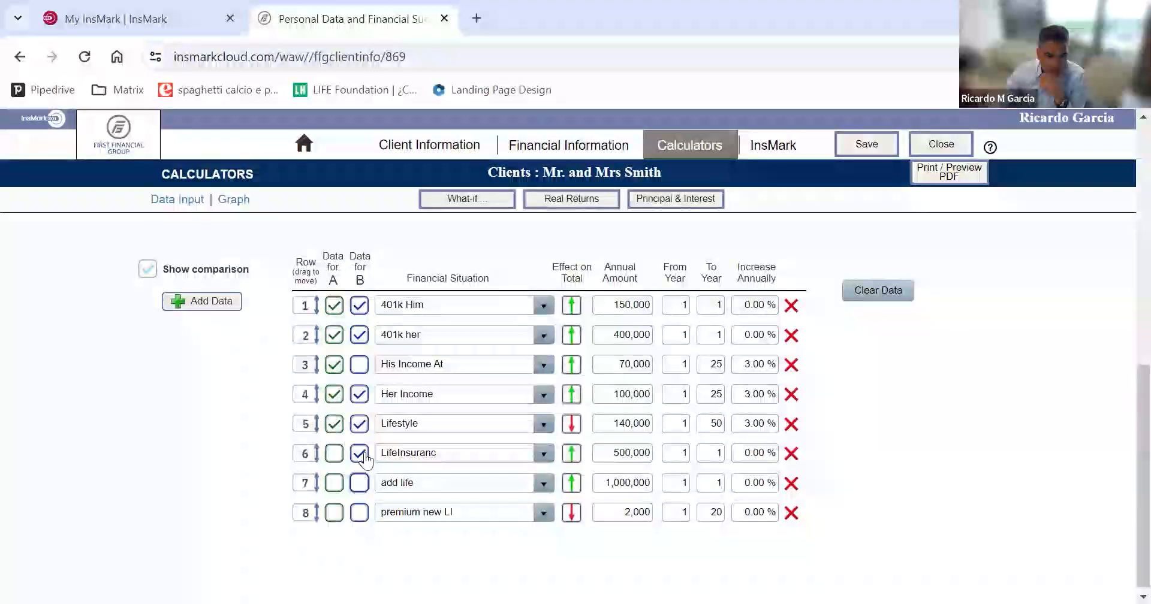
scroll(1128, 430, "up", 5)
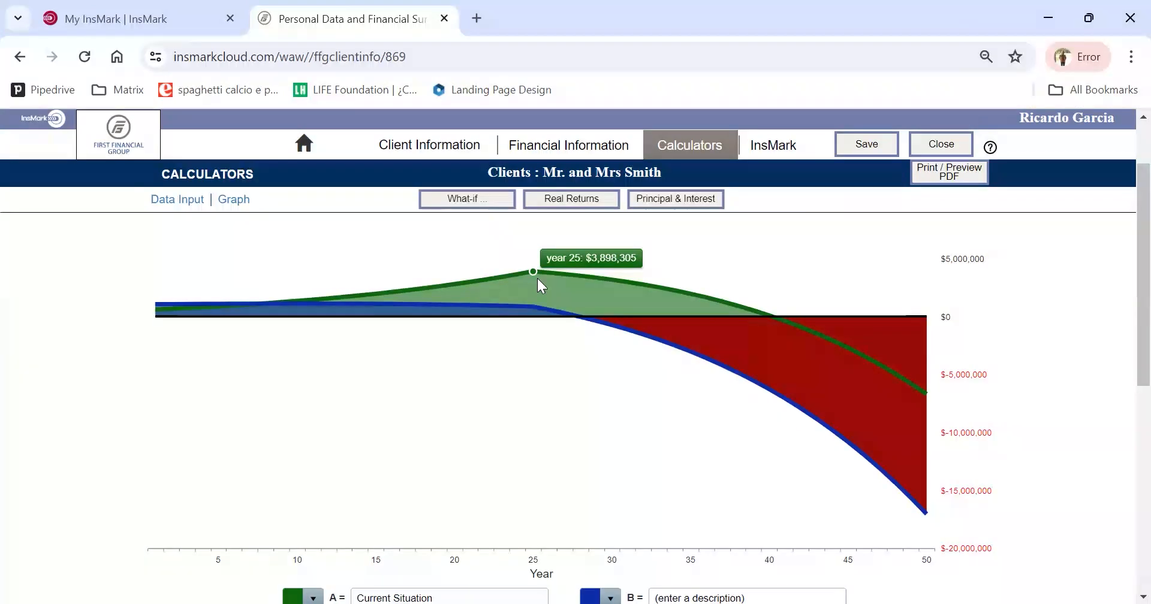
- Include the premium new LI row in scenario A again and check both curves at year 25
scroll(537, 286, "down", 4)
scroll(537, 281, "down", 4)
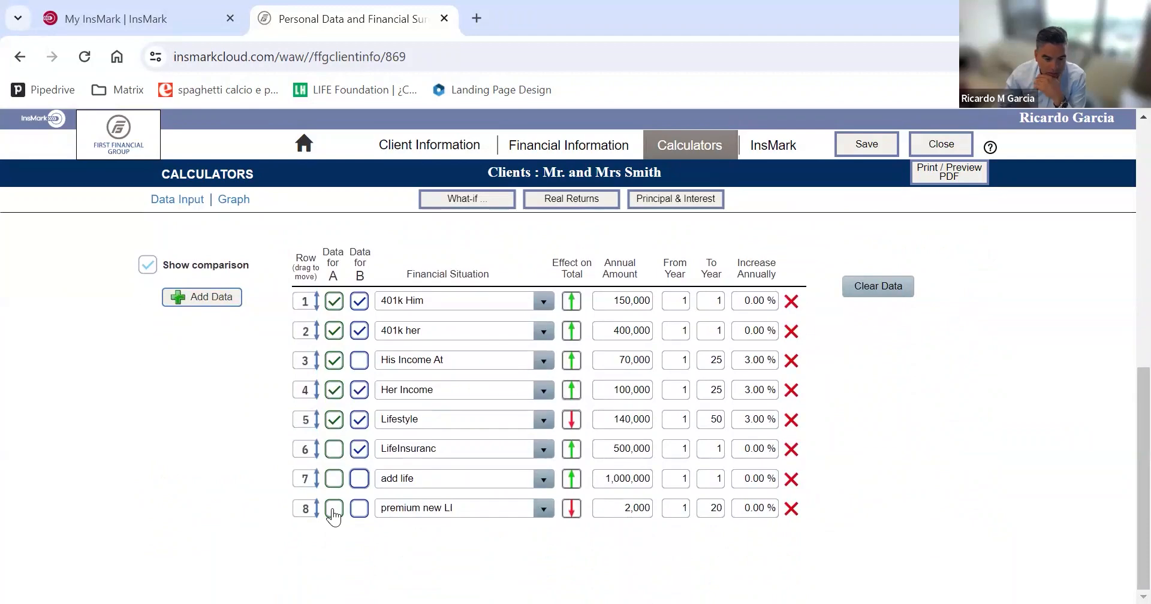
scroll(415, 433, "up", 8)
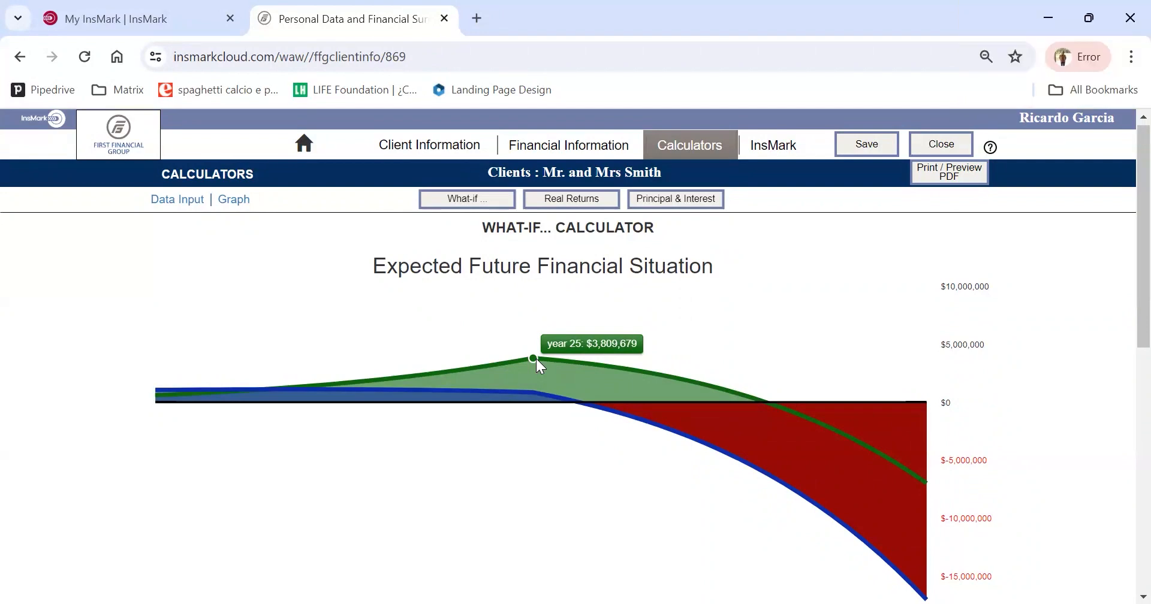
mouse_move(532, 393)
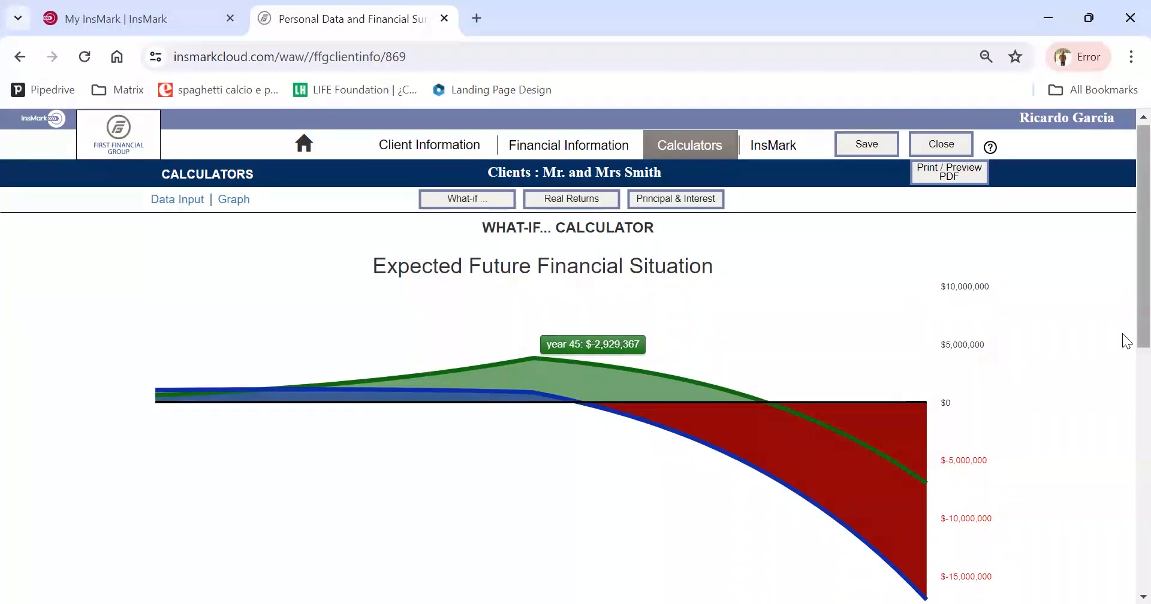
- Examine the two scenario curves against their included rows, checking scenario B at year 25
scroll(1098, 371, "down", 5)
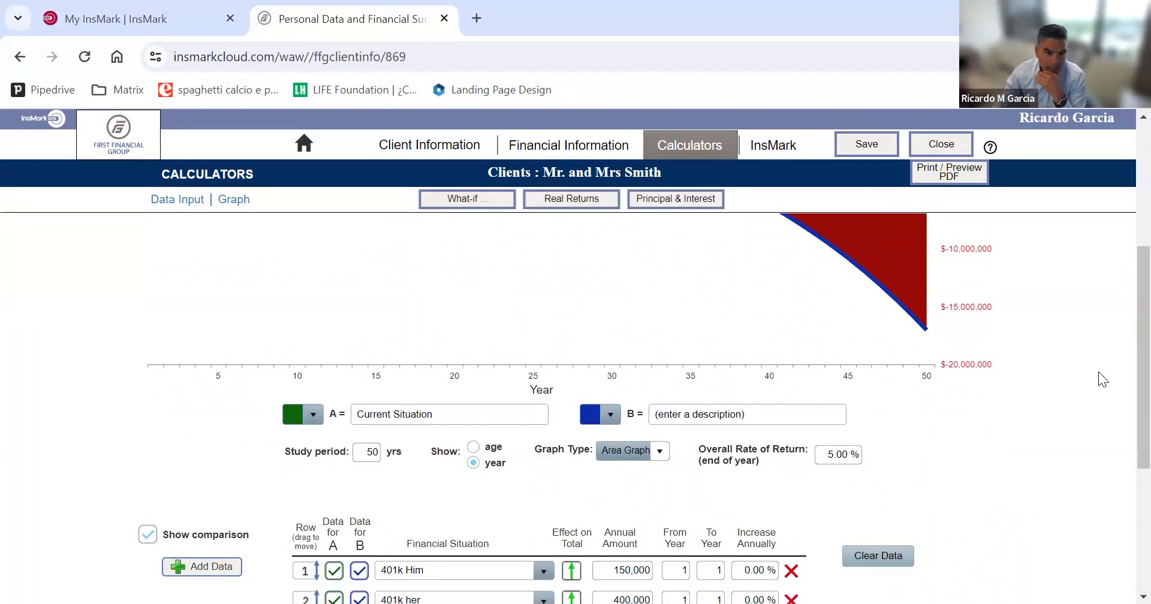
scroll(1098, 372, "up", 4)
scroll(1099, 373, "down", 1)
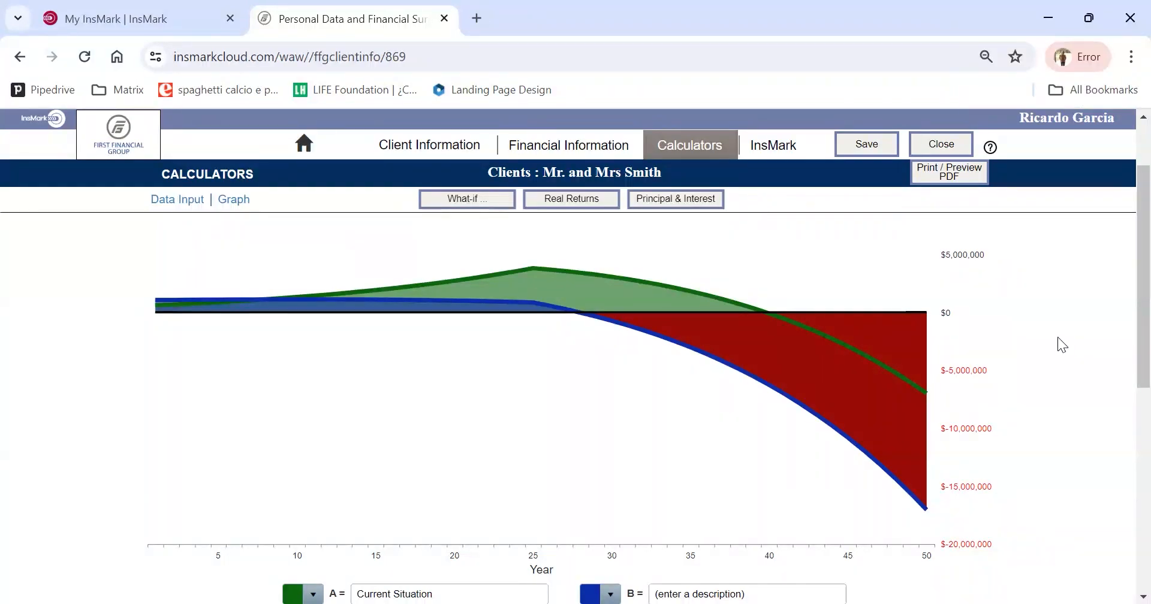
scroll(587, 352, "down", 5)
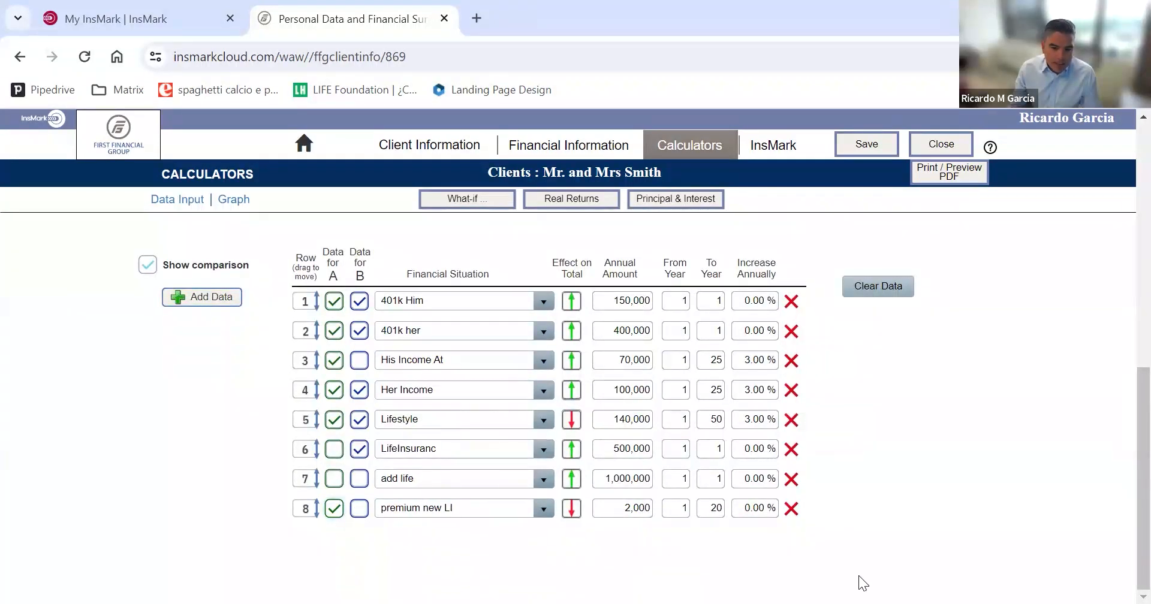
scroll(905, 431, "up", 5)
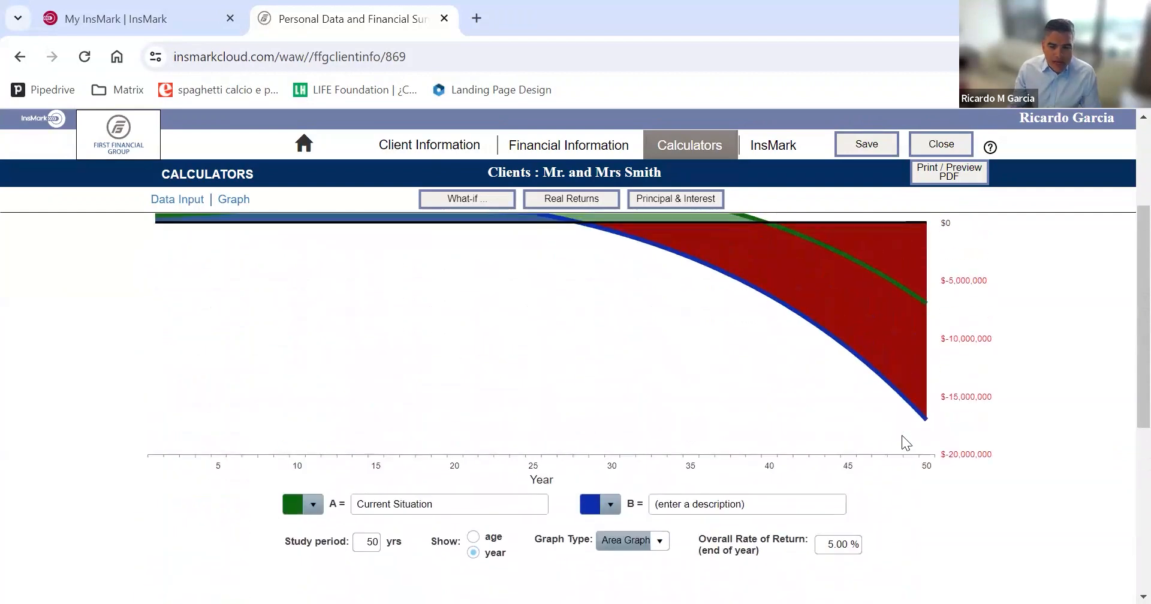
mouse_move(538, 304)
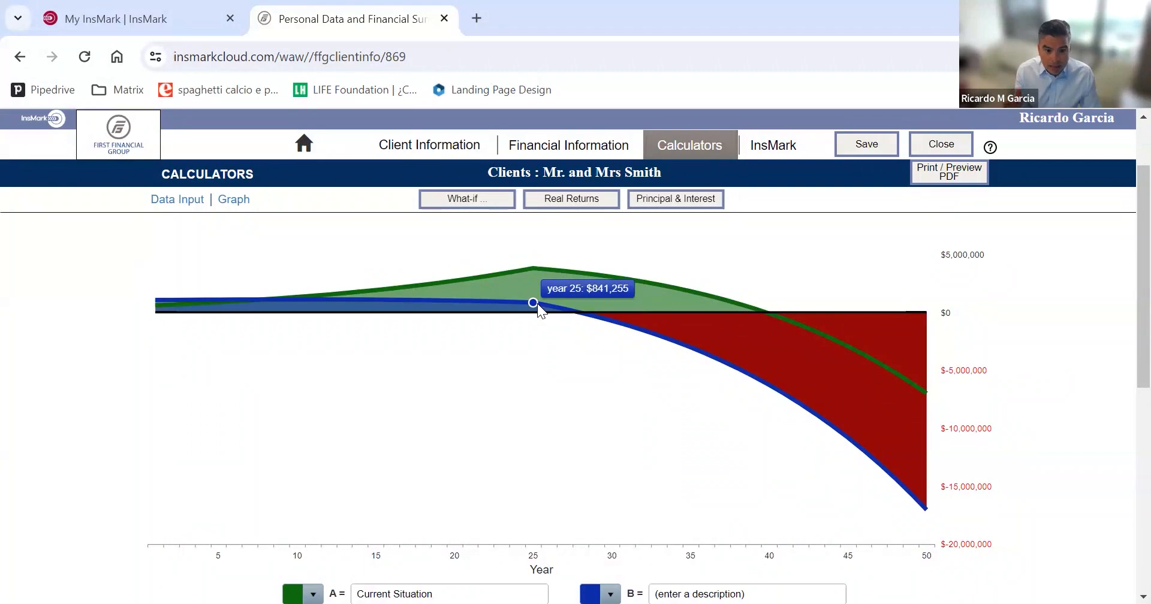
scroll(911, 424, "down", 5)
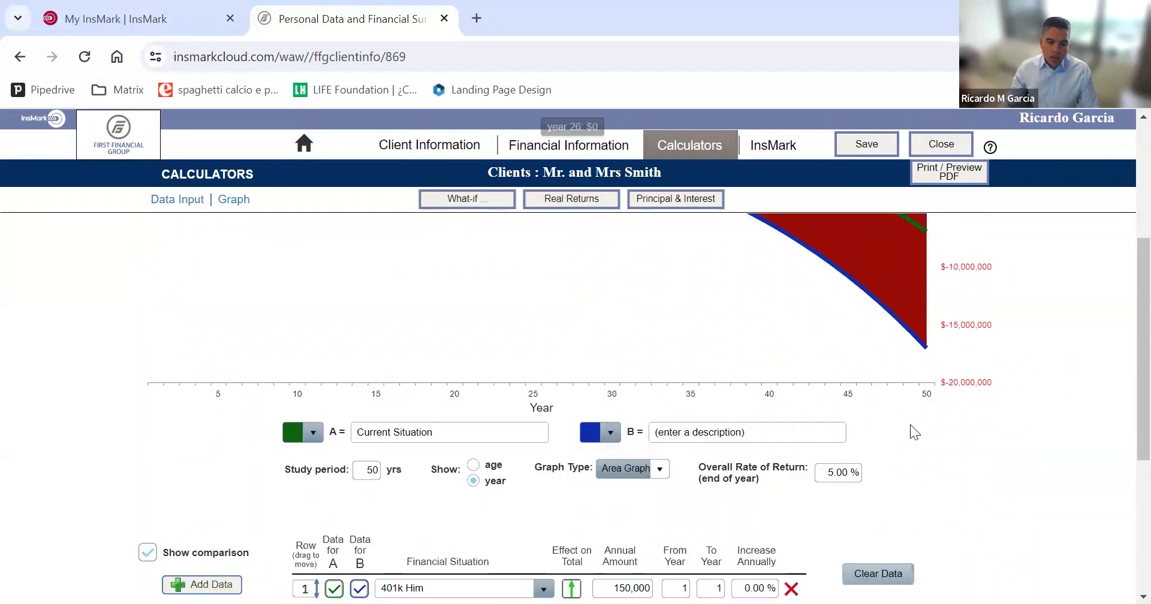
scroll(940, 509, "down", 2)
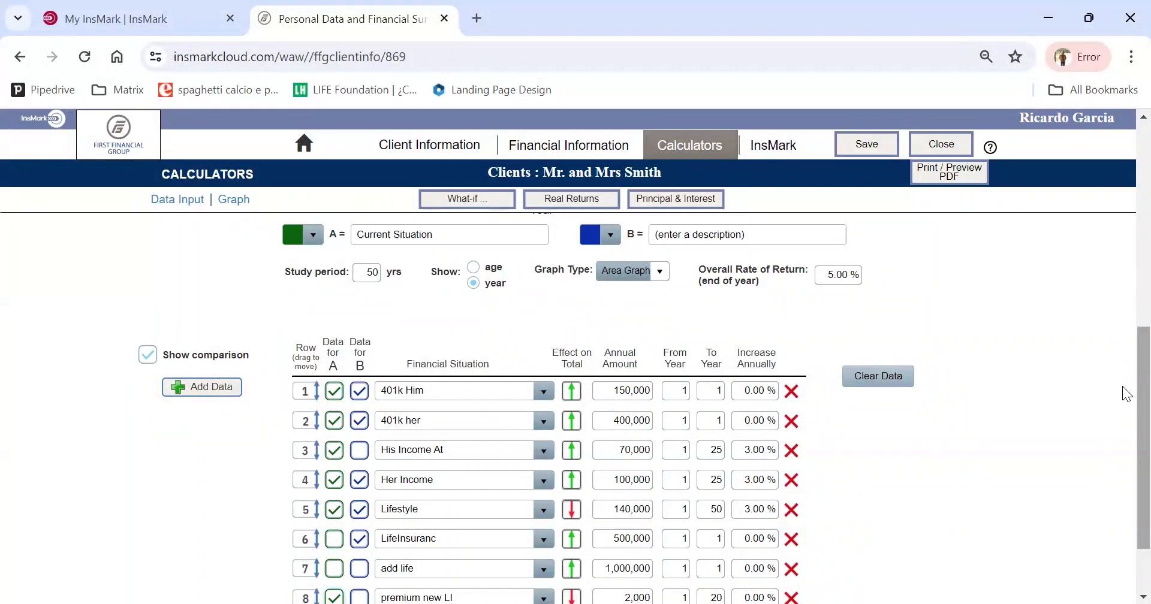
scroll(1123, 360, "up", 5)
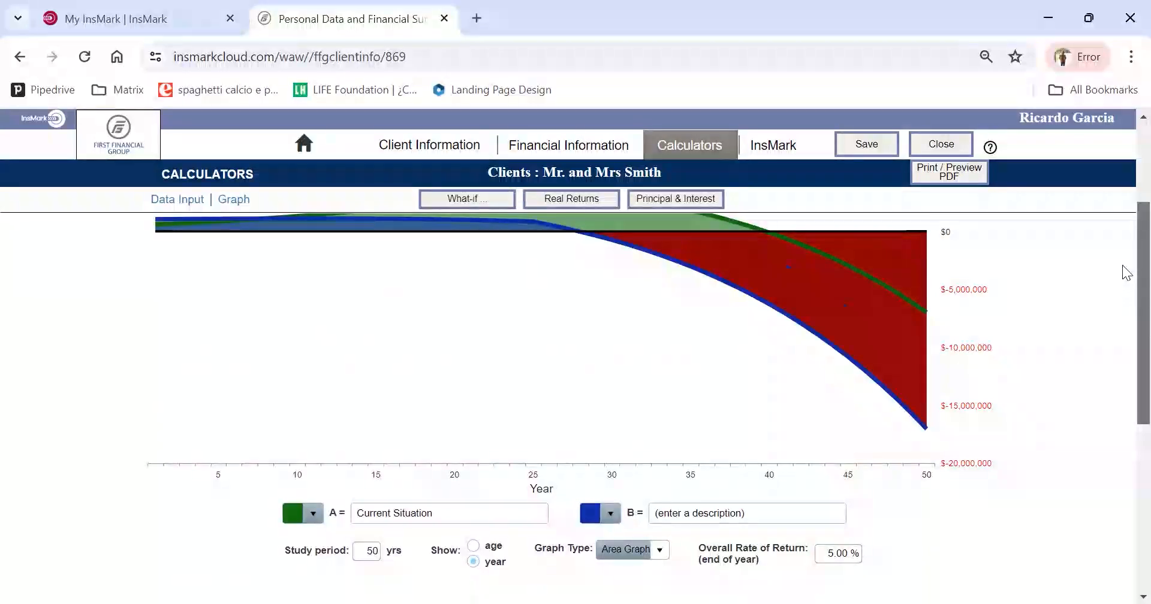
scroll(1127, 273, "up", 2)
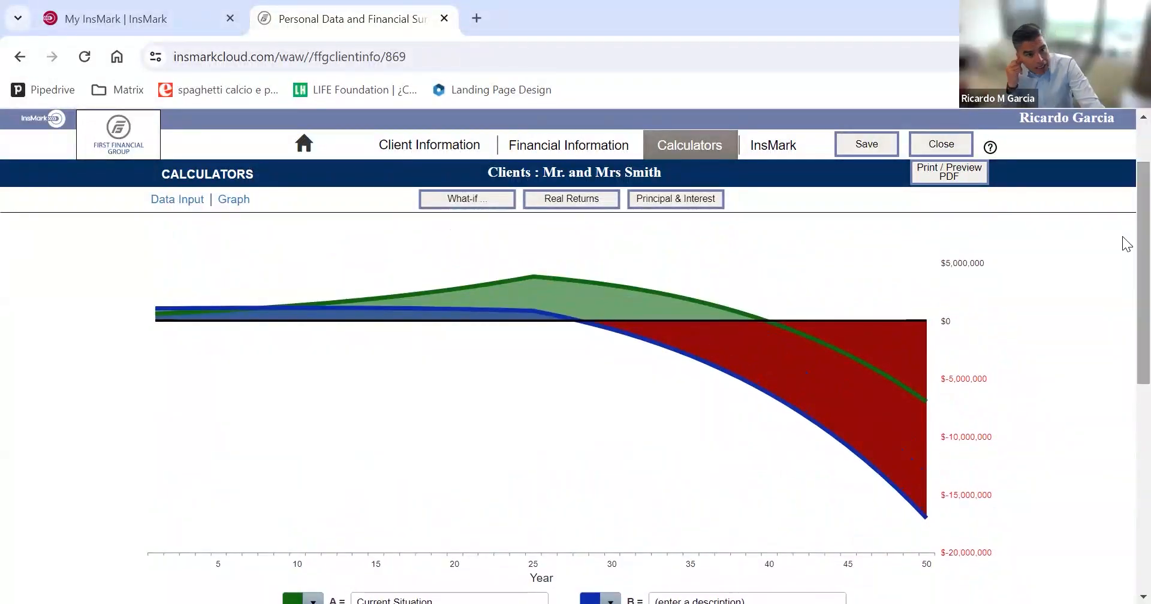